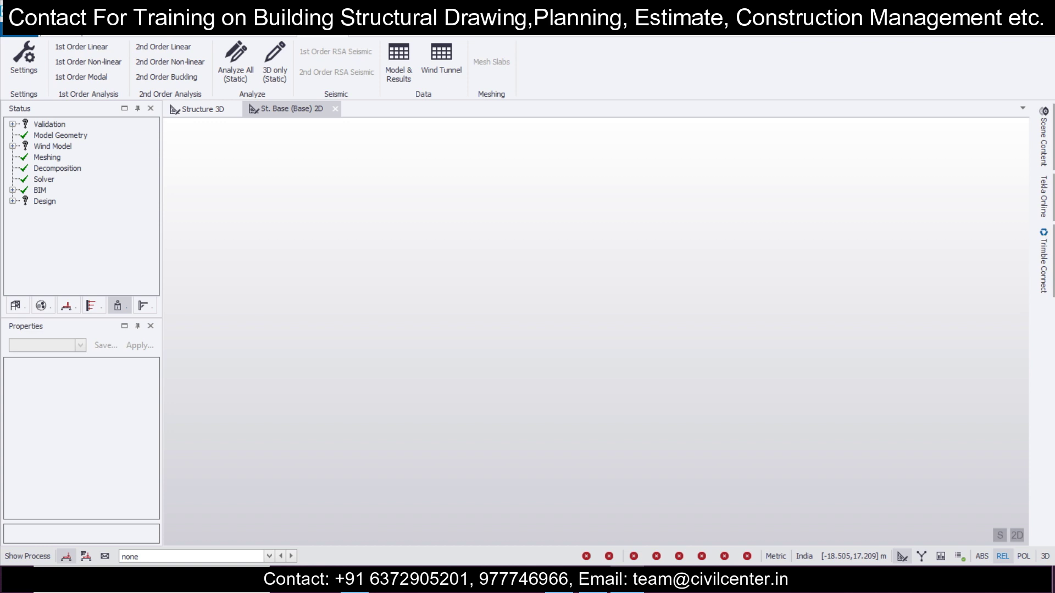
Look through the Home, Analyze and Design ribbon commands, ending back on Home.
left_click(66, 28)
scroll(312, 33, "down", 4)
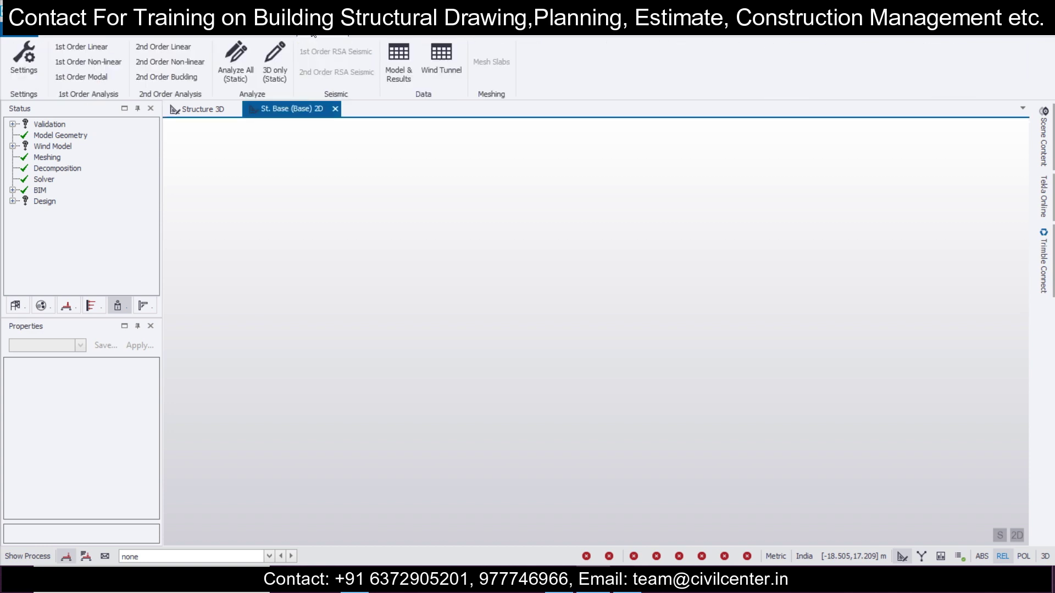
left_click(51, 34)
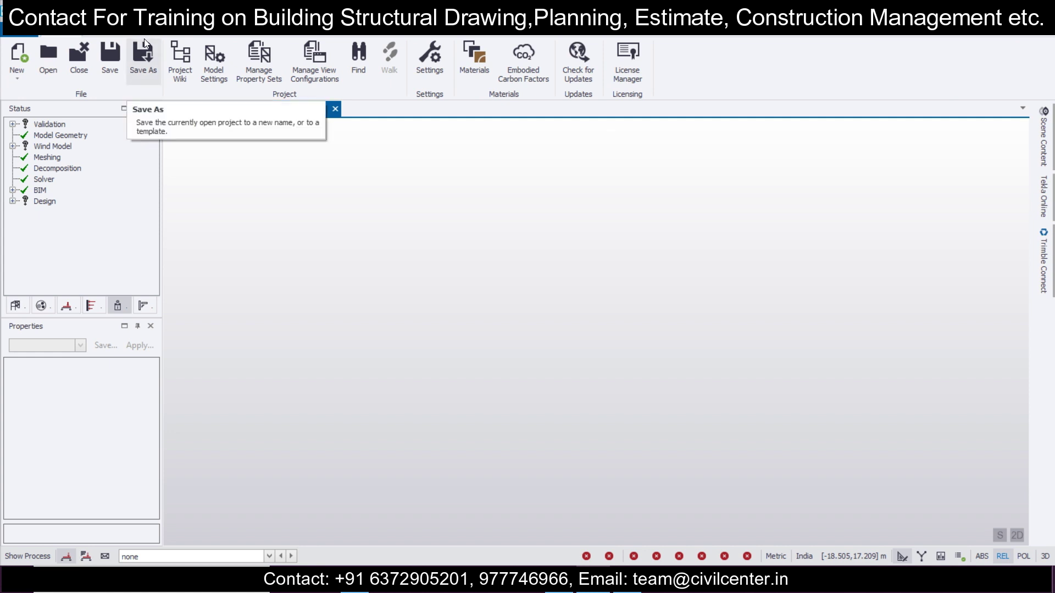
left_click(325, 34)
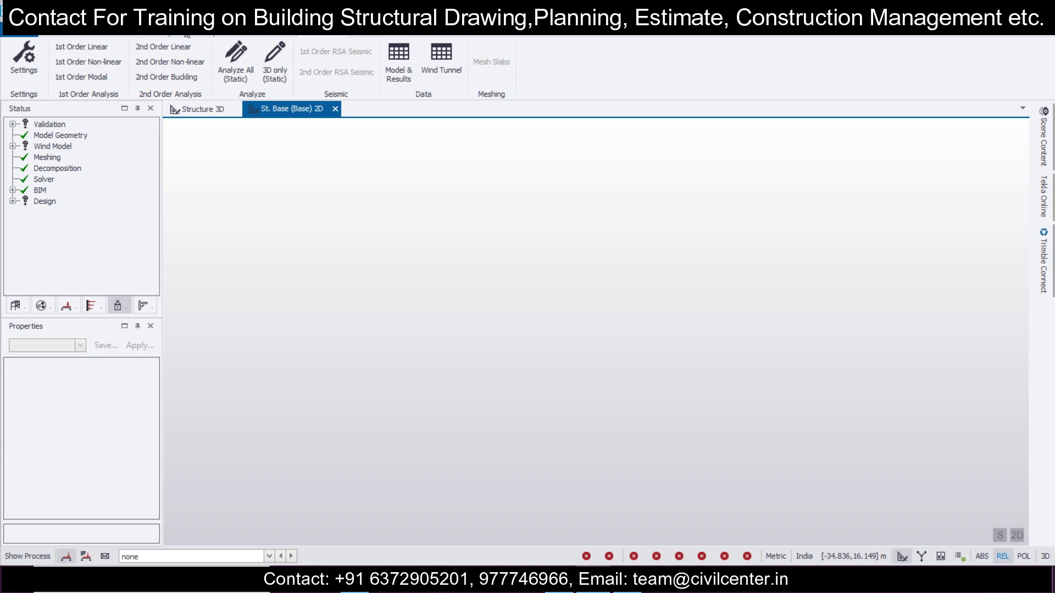
left_click(365, 36)
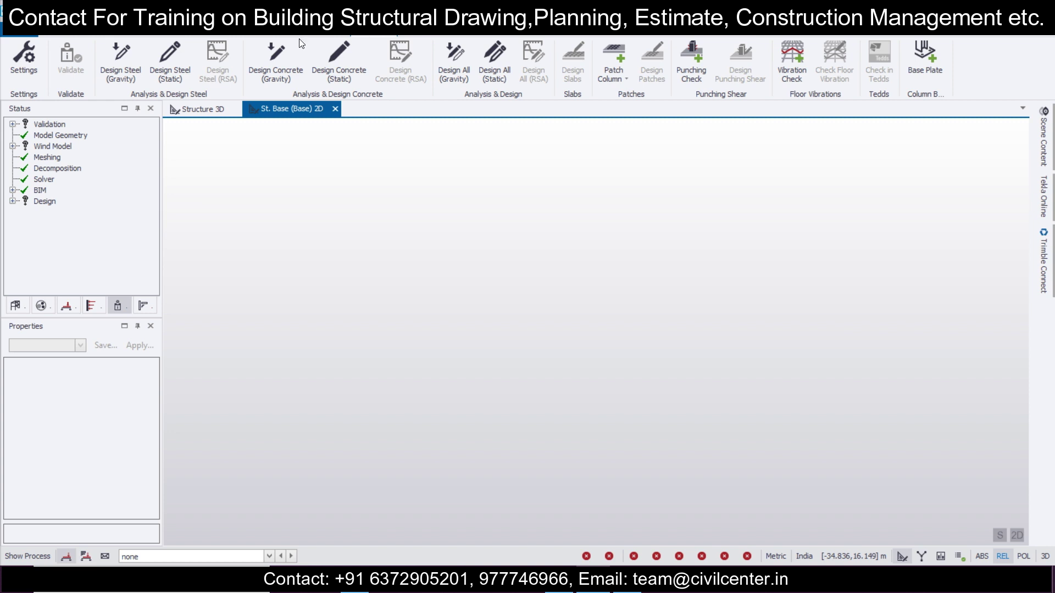
left_click(76, 36)
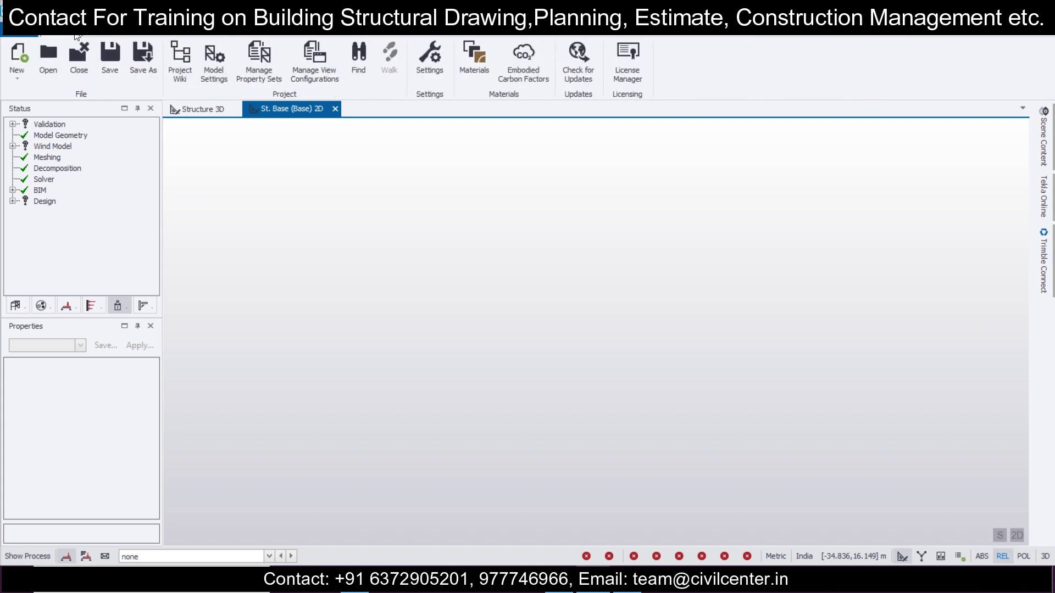
left_click(426, 61)
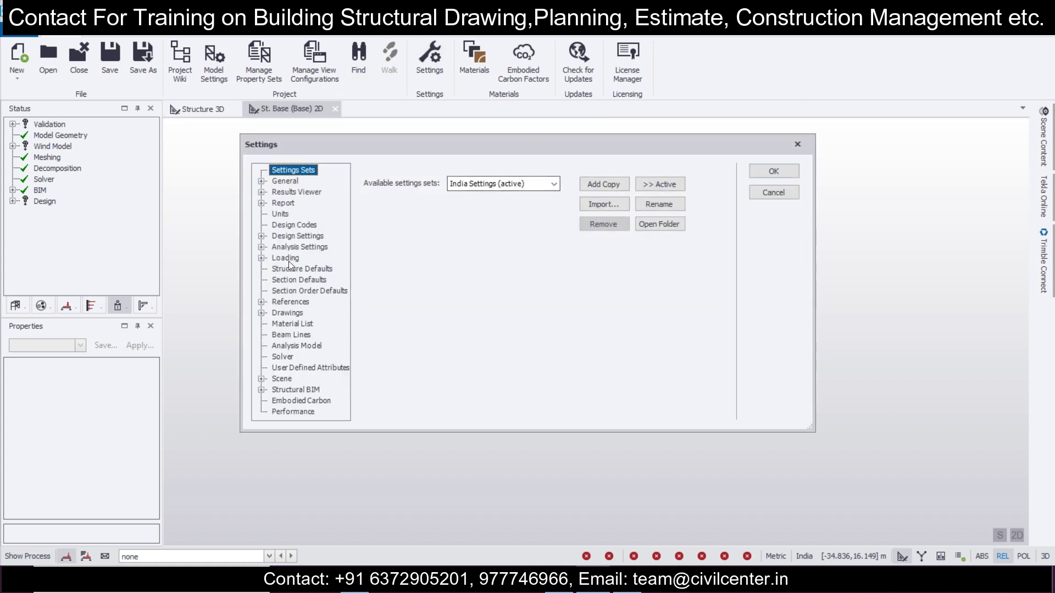
left_click(261, 246)
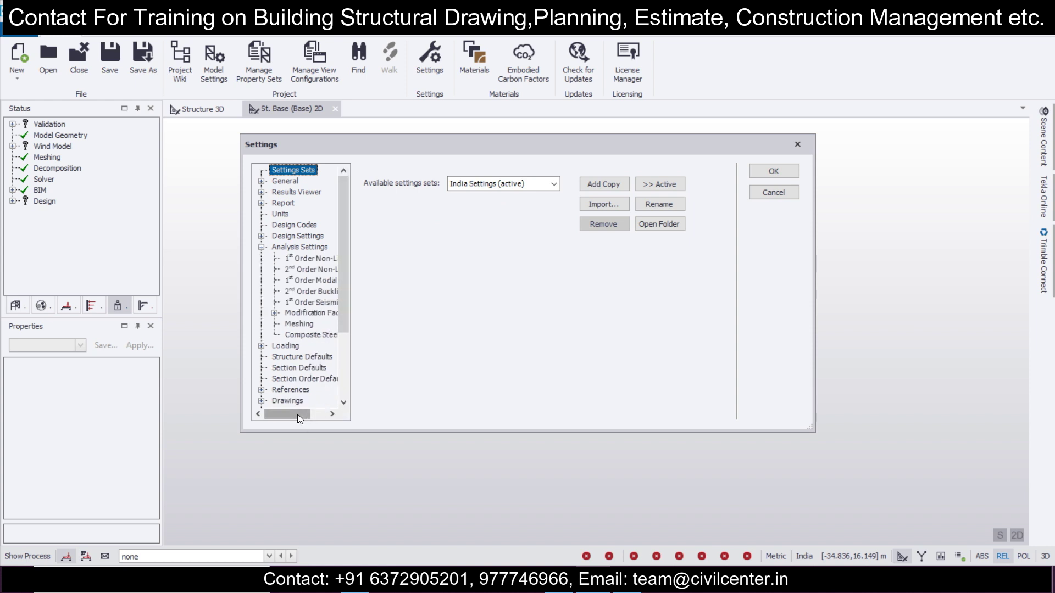
left_click_drag(297, 414, 315, 412)
left_click(303, 258)
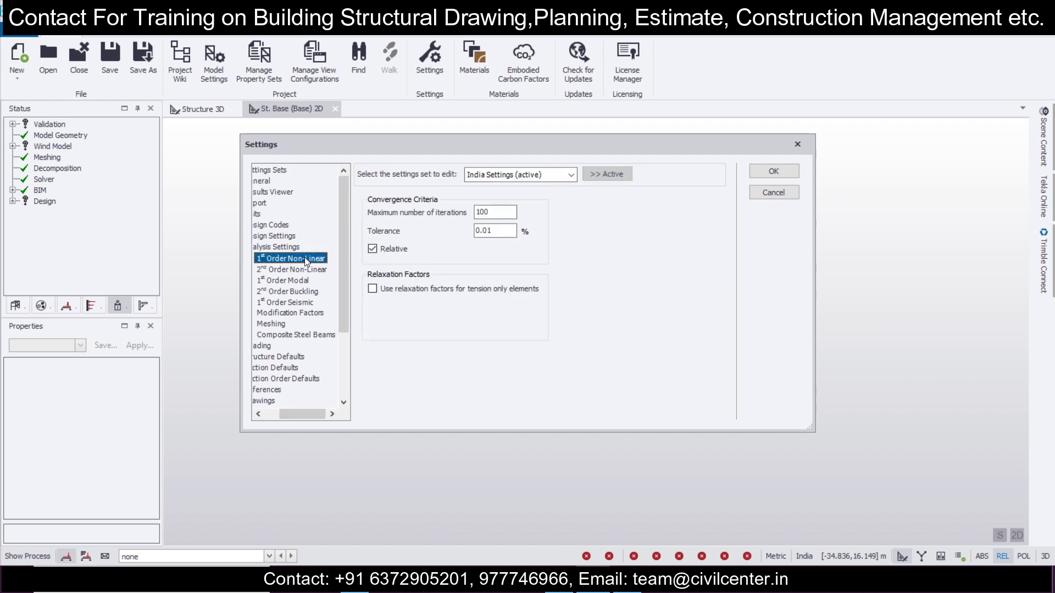
left_click(574, 173)
left_click(575, 174)
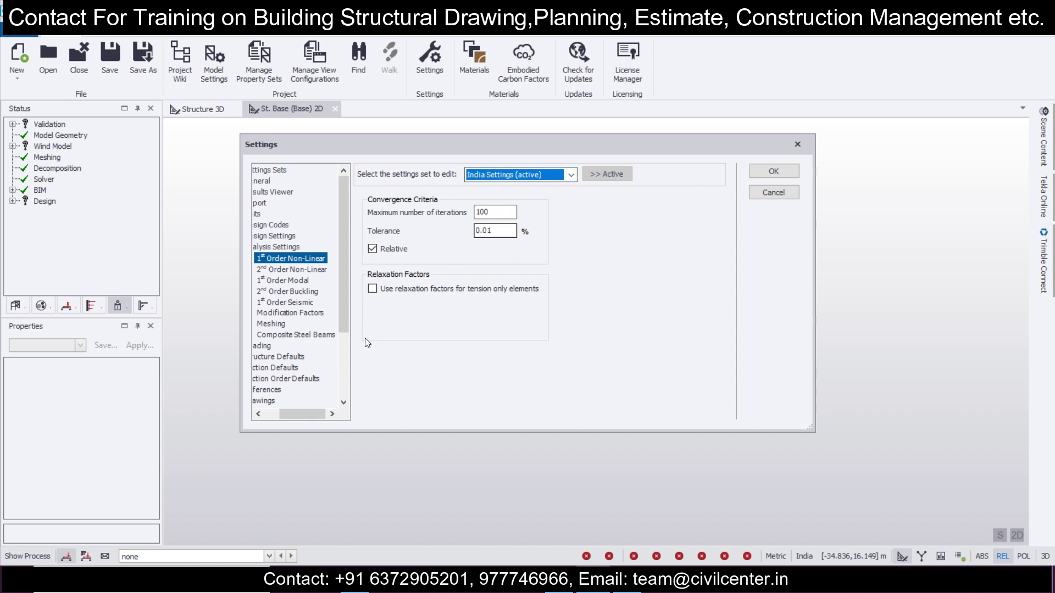
left_click_drag(321, 417, 315, 416)
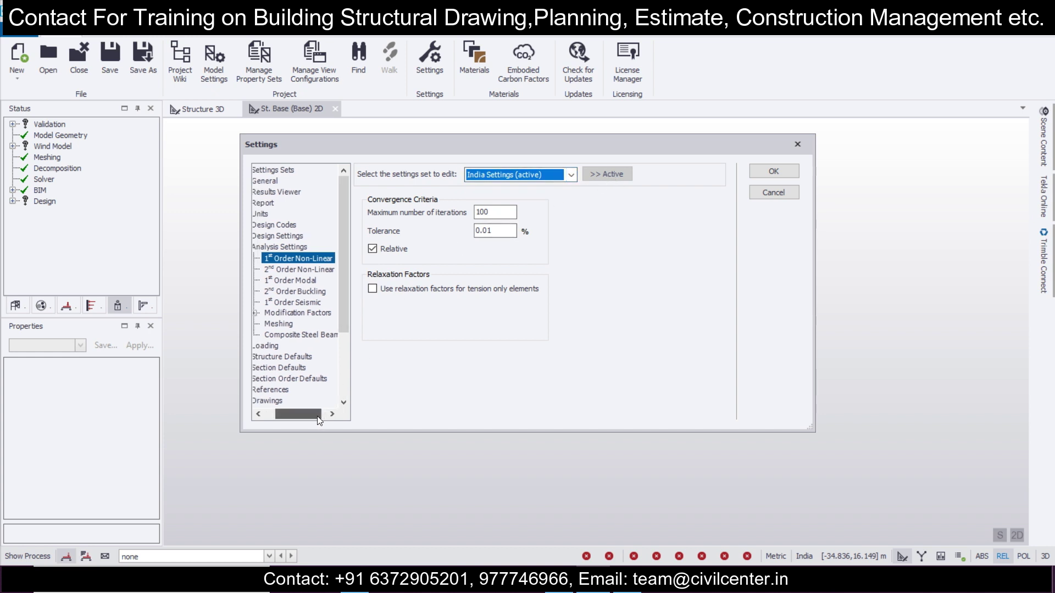
left_click(320, 301)
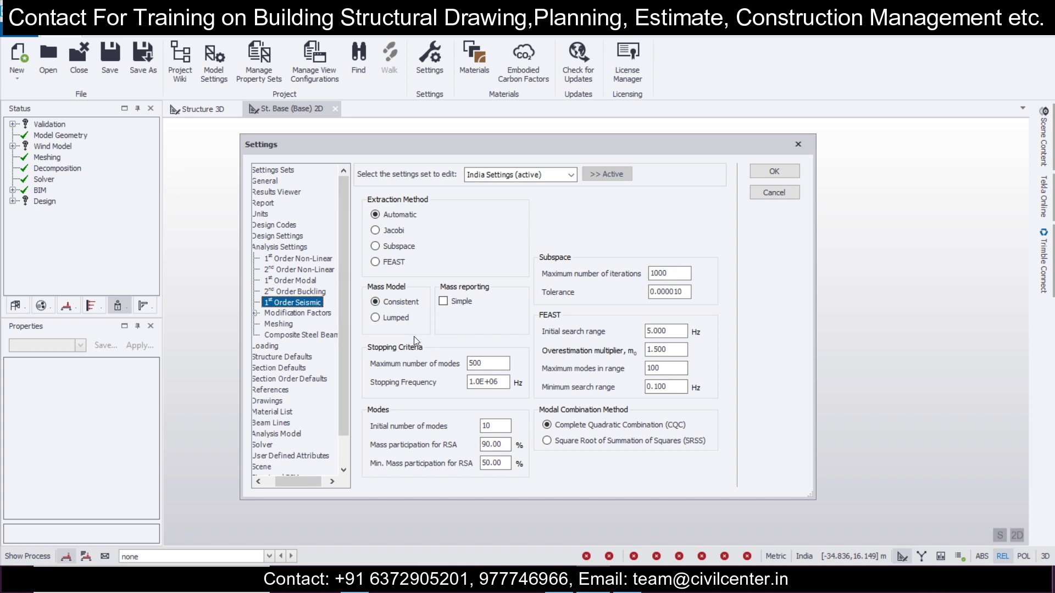
left_click(308, 283)
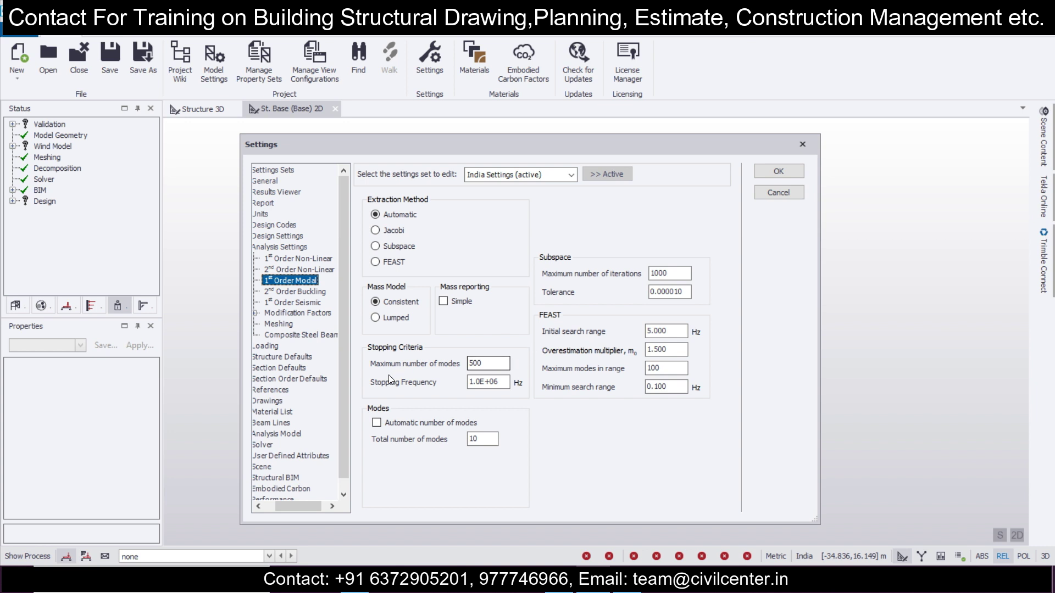
left_click_drag(301, 507, 291, 503)
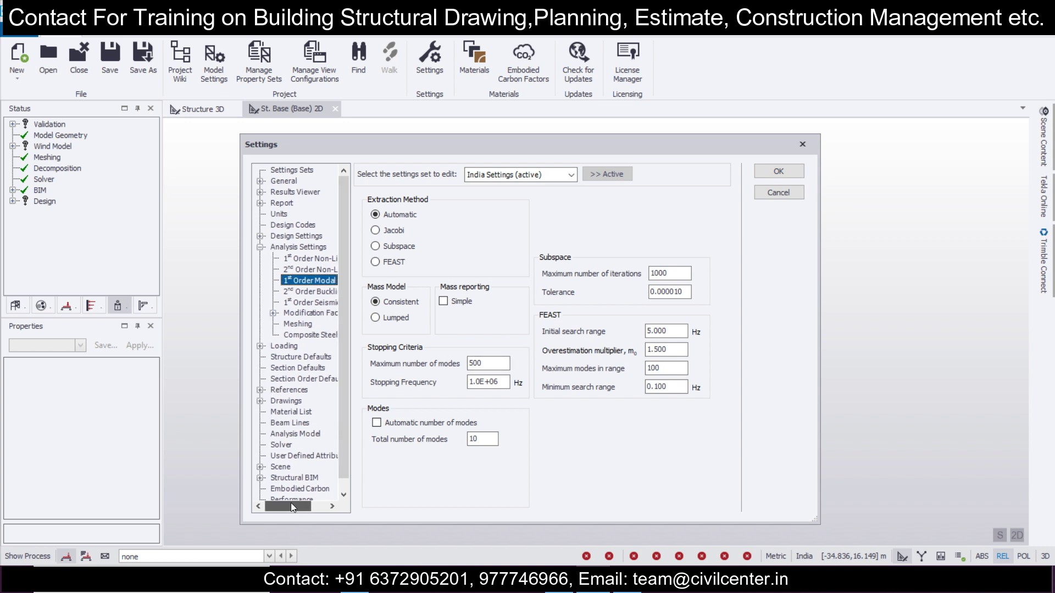
scroll(344, 434, "down", 1)
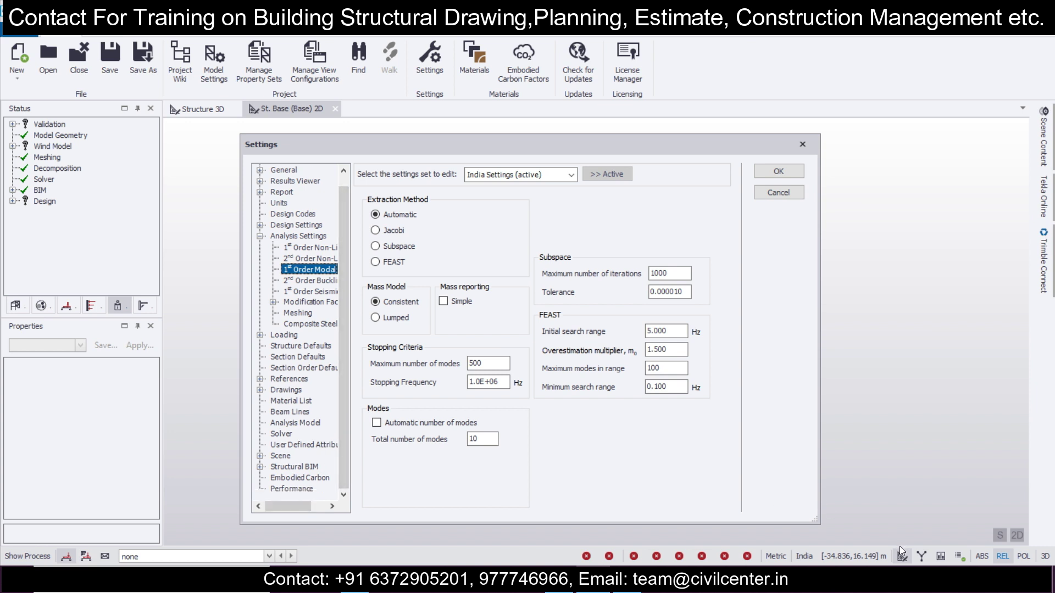
Set Design Settings > Analysis to Second-order (P-Δ) analysis and apply it.
key("Escape")
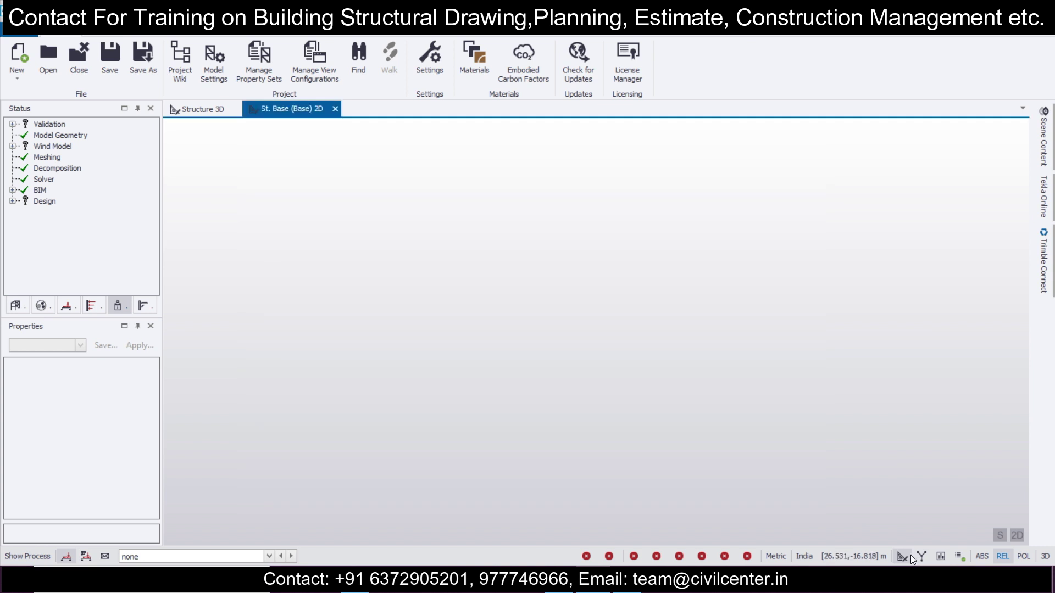
left_click(435, 71)
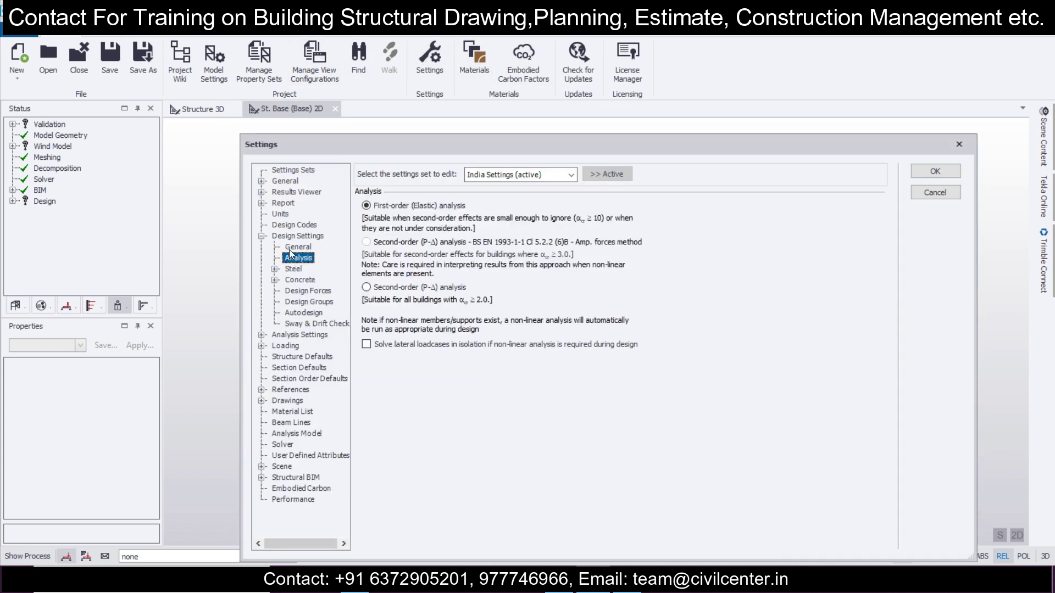
left_click(262, 237)
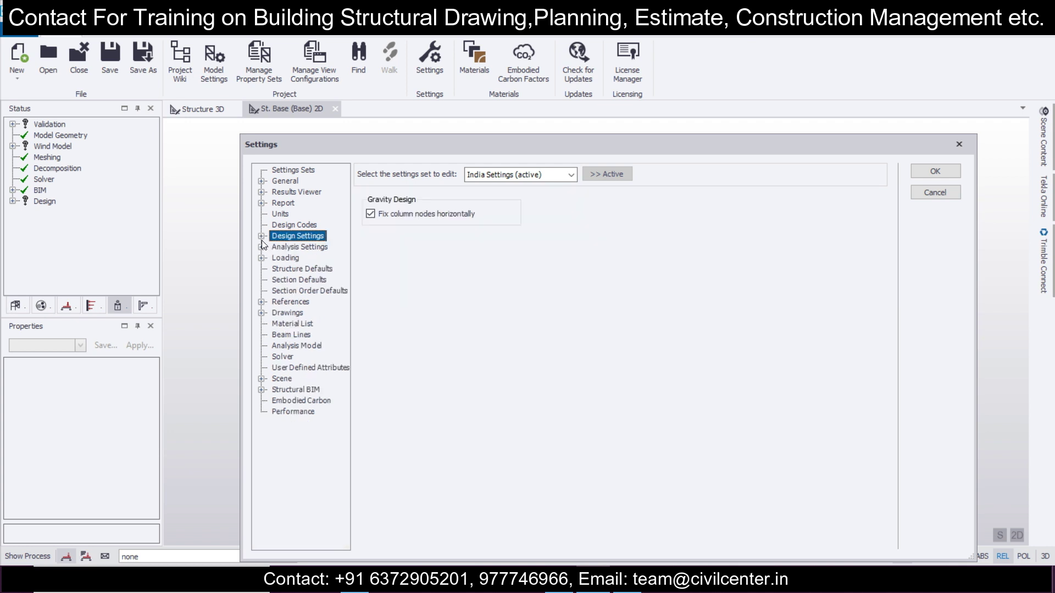
left_click(262, 236)
left_click(293, 259)
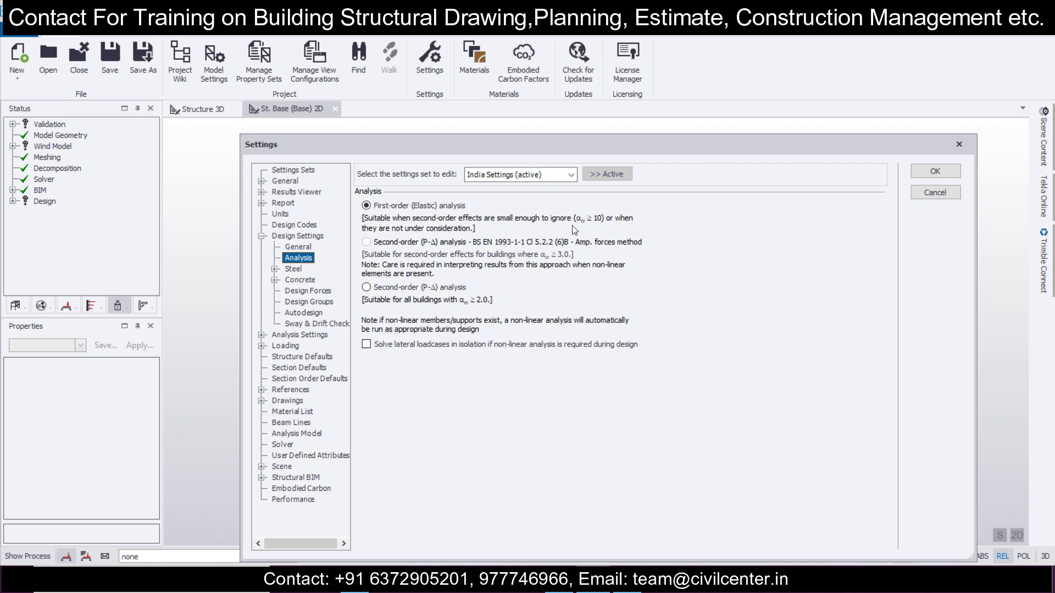
left_click(565, 180)
left_click(564, 180)
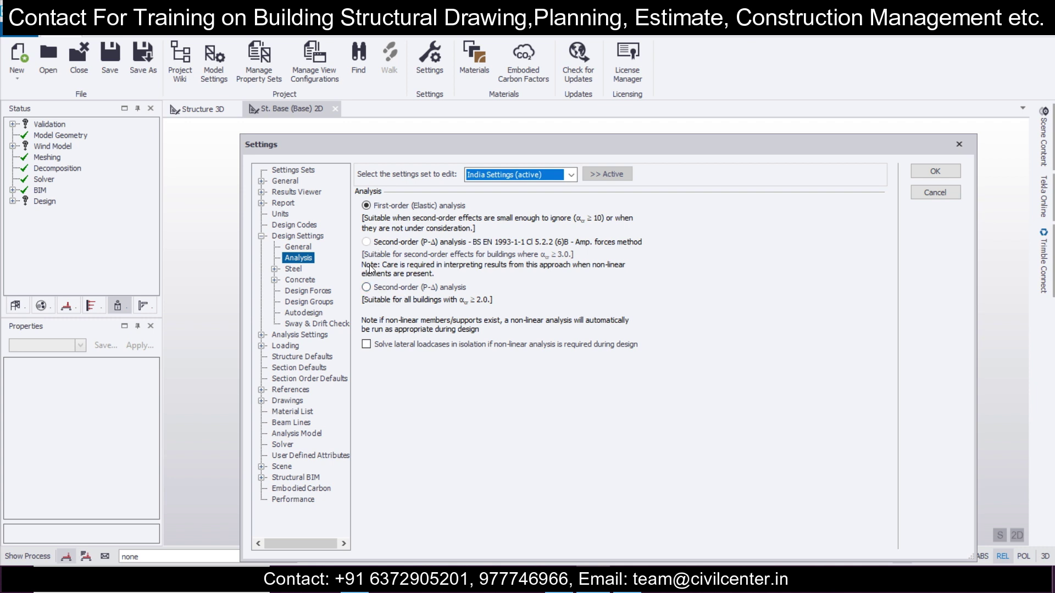
left_click(378, 290)
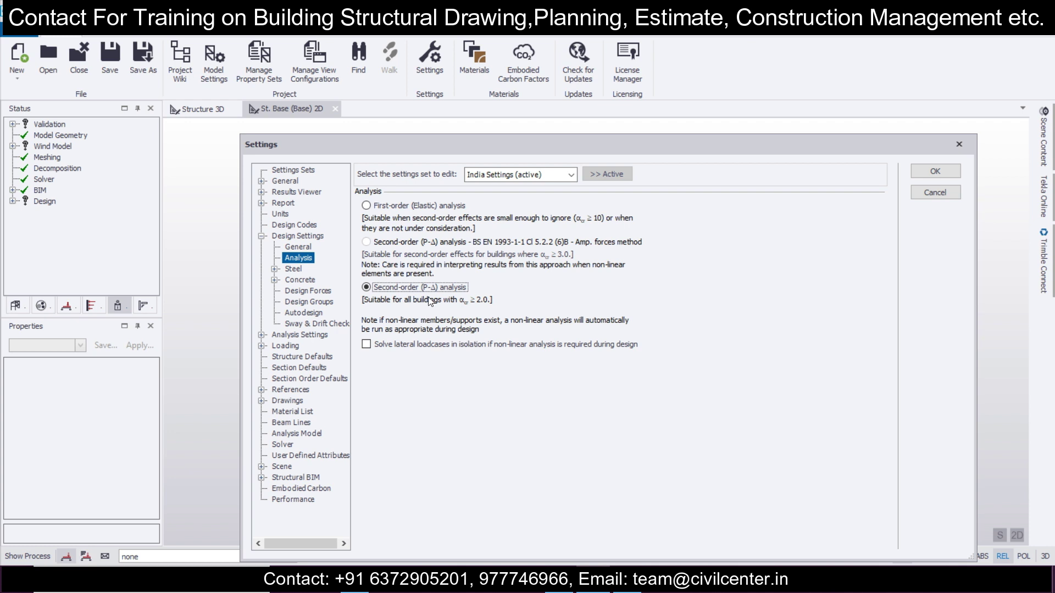
left_click(407, 207)
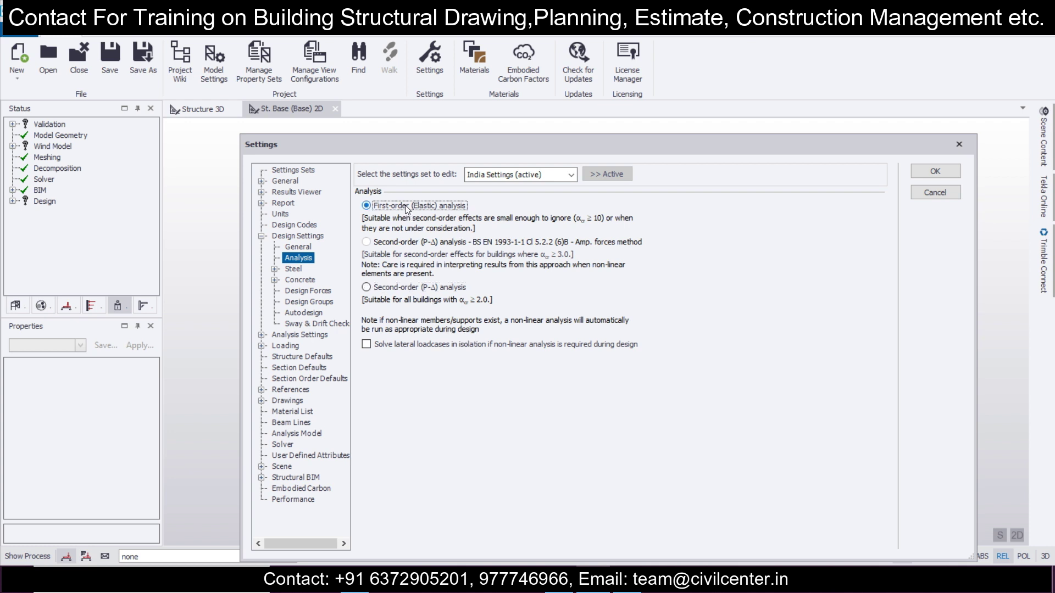
left_click(437, 291)
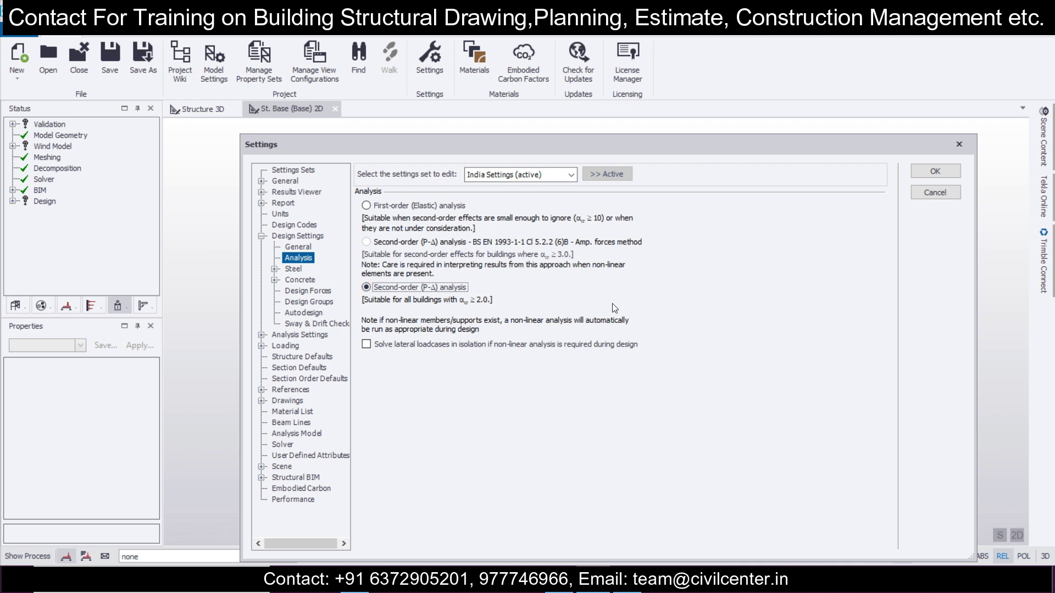
left_click_drag(816, 154, 723, 91)
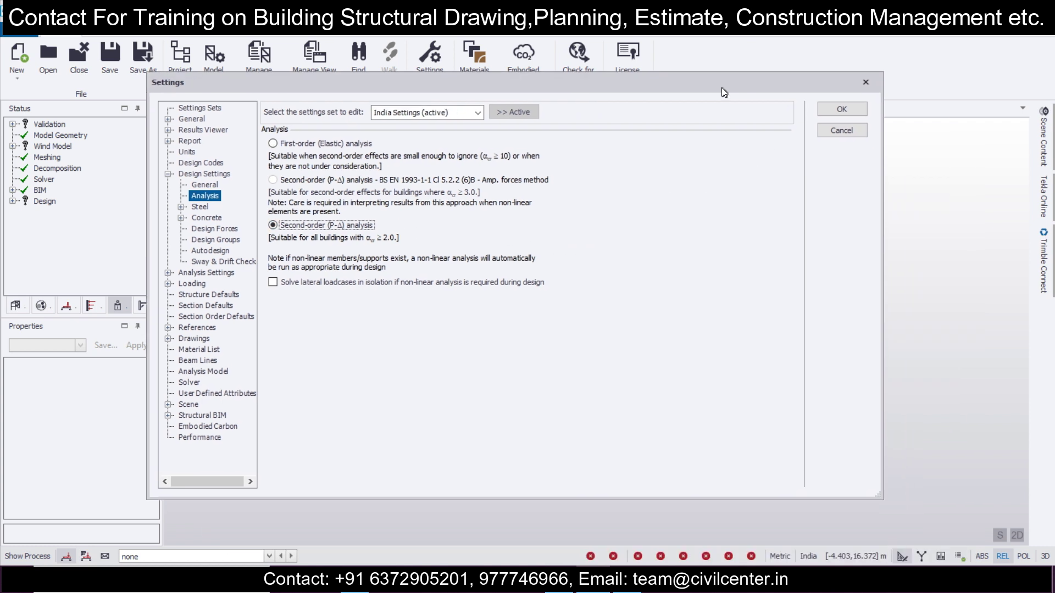
left_click(828, 112)
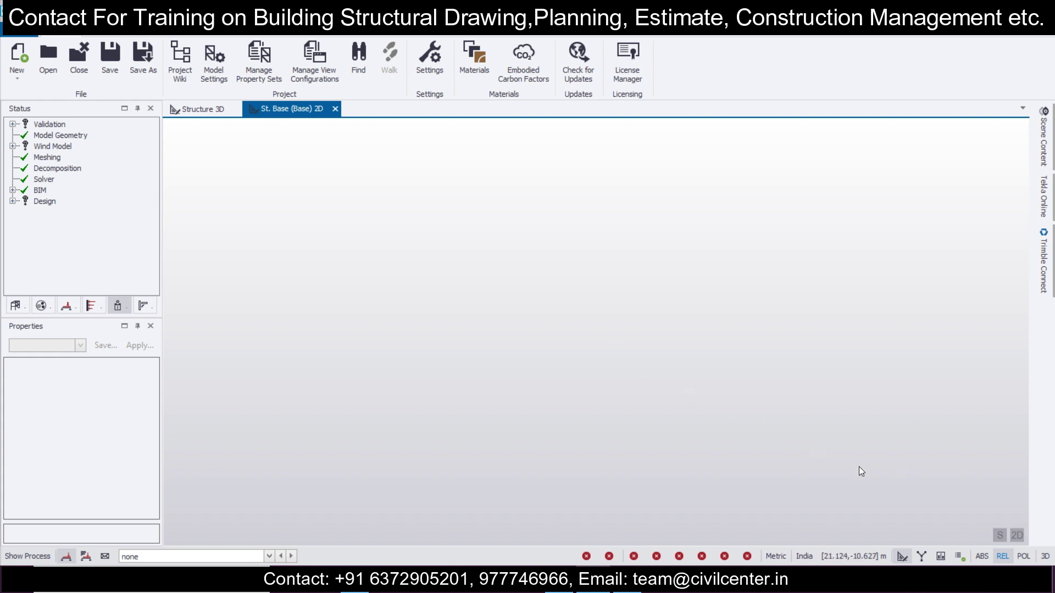
Show the empty Structure 3D view with the Model ribbon commands available.
left_click(203, 108)
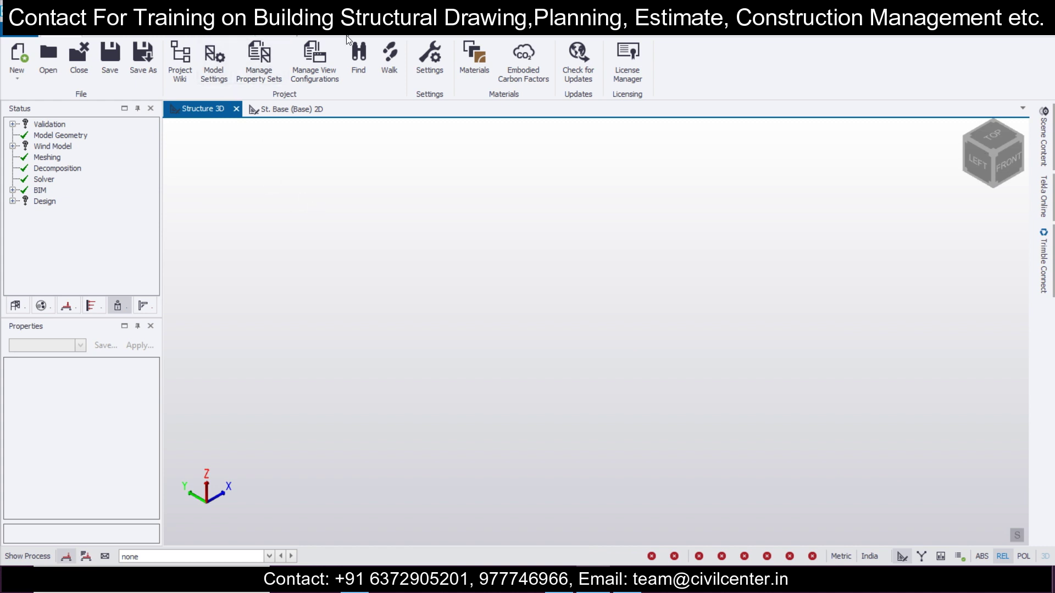
left_click(324, 33)
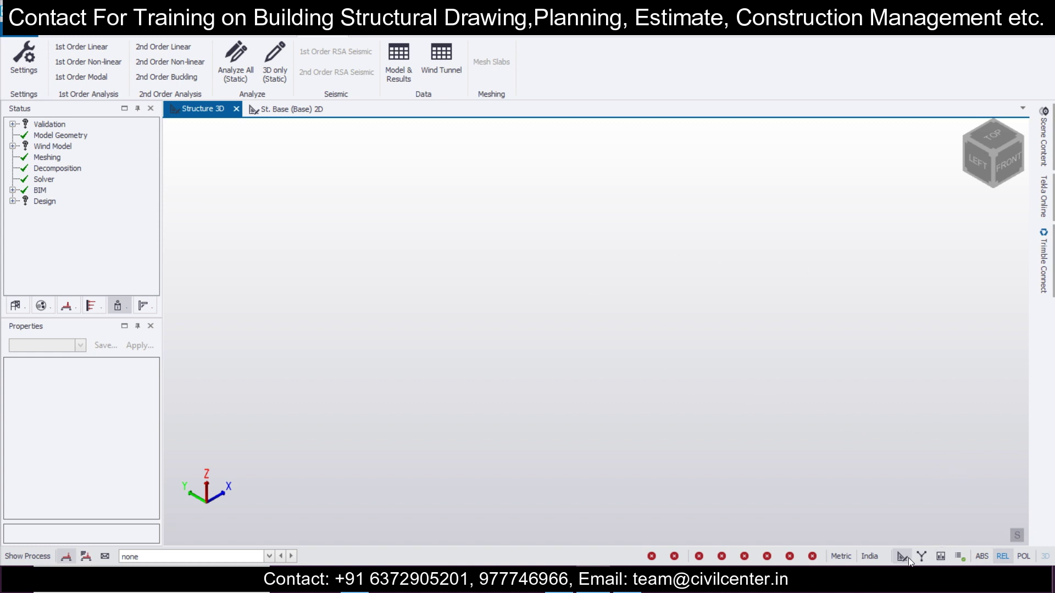
left_click(181, 30)
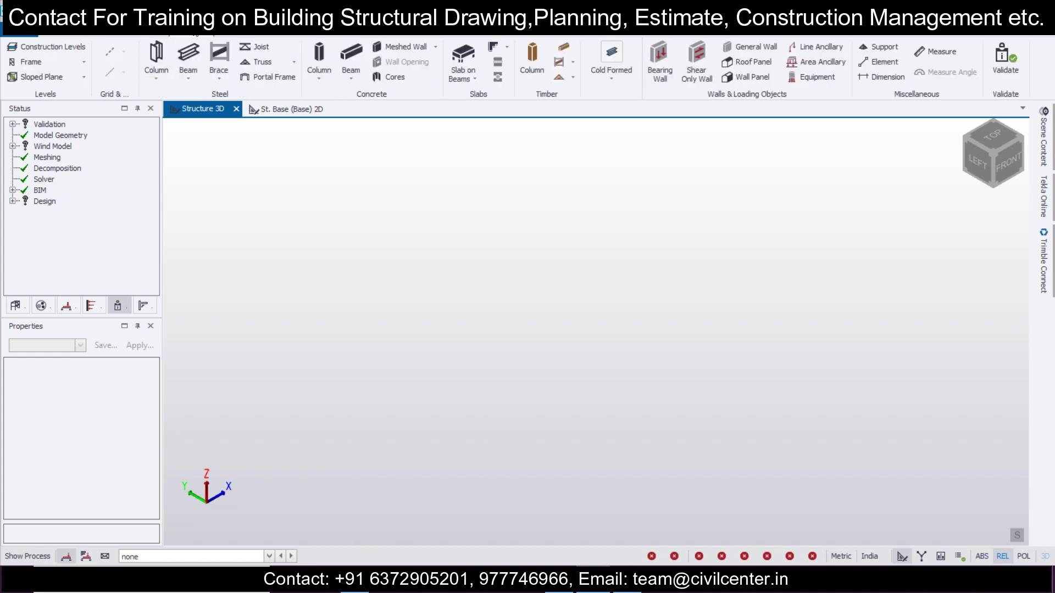
Add a level B1 below Base at -1.200 m in Construction Levels.
left_click(62, 47)
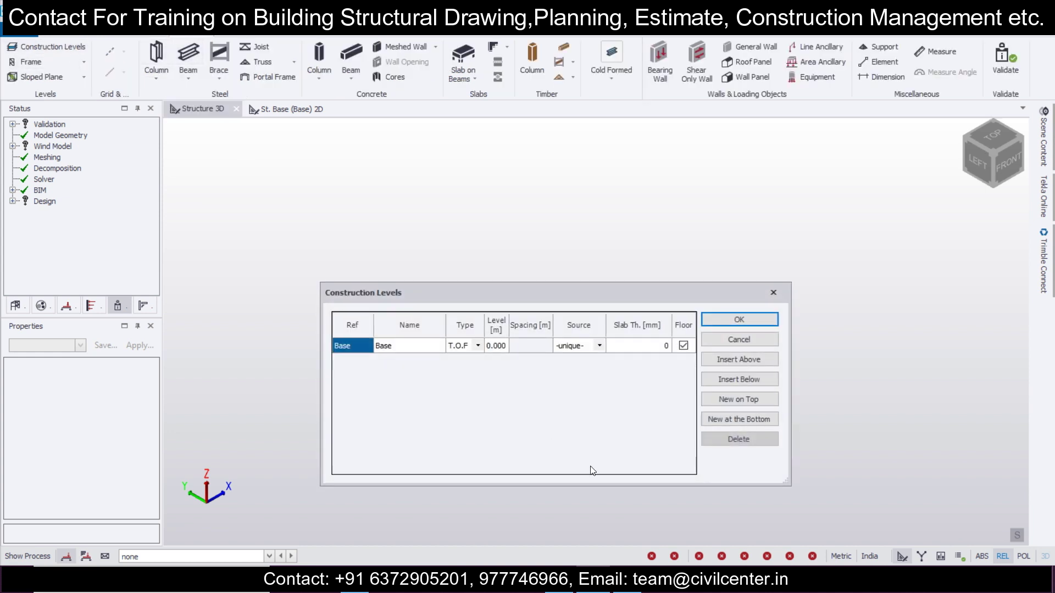
left_click(733, 381)
left_click(496, 361)
type("-1.")
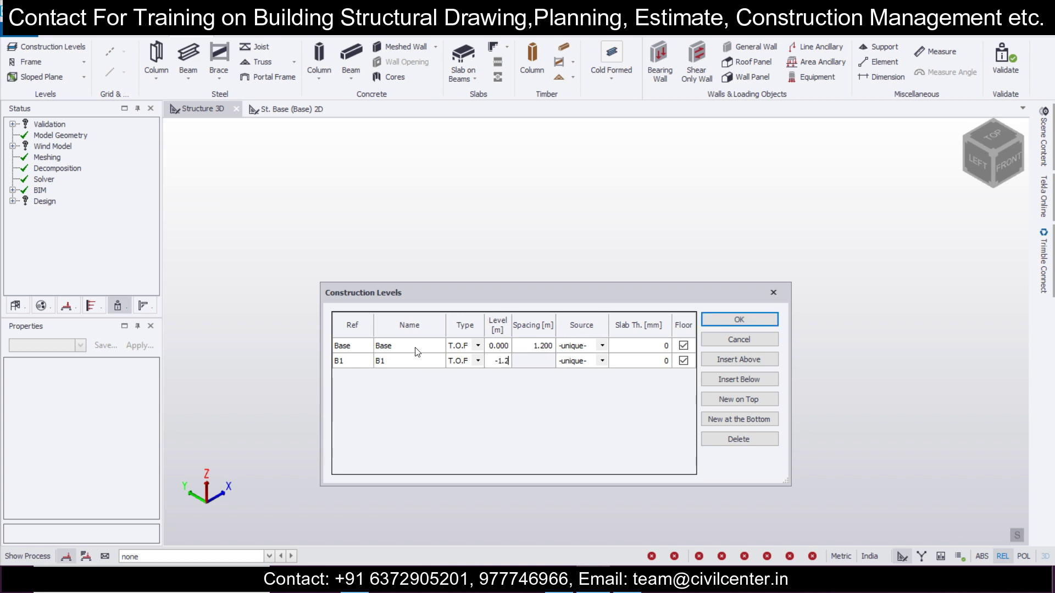
type("2")
left_click(418, 352)
Add level 1 at 3.000 m as an S.S.L level with 100 mm slab, and confirm.
left_click(745, 361)
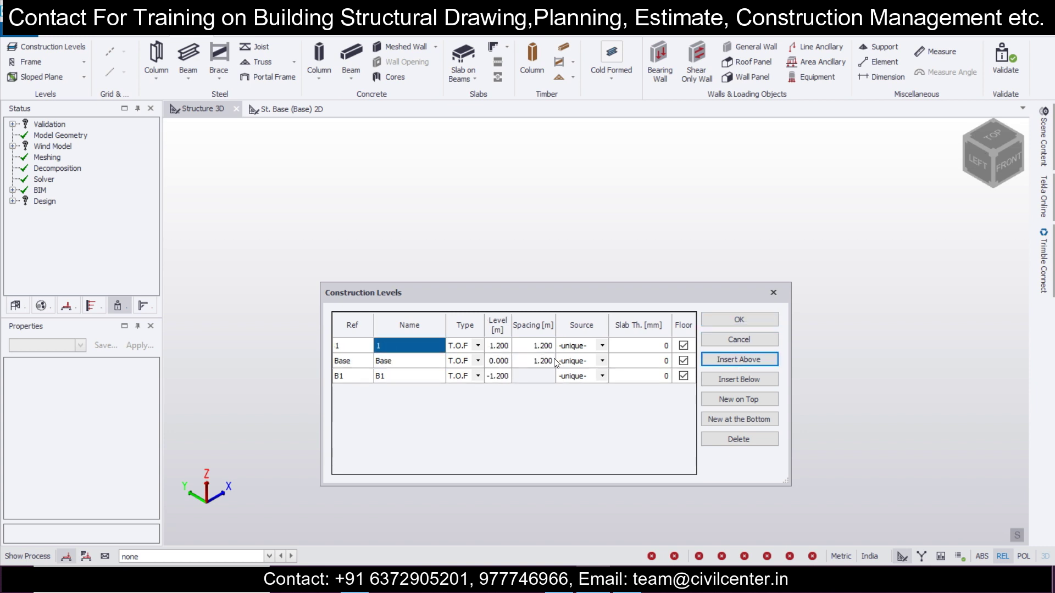
left_click(498, 350)
type("3")
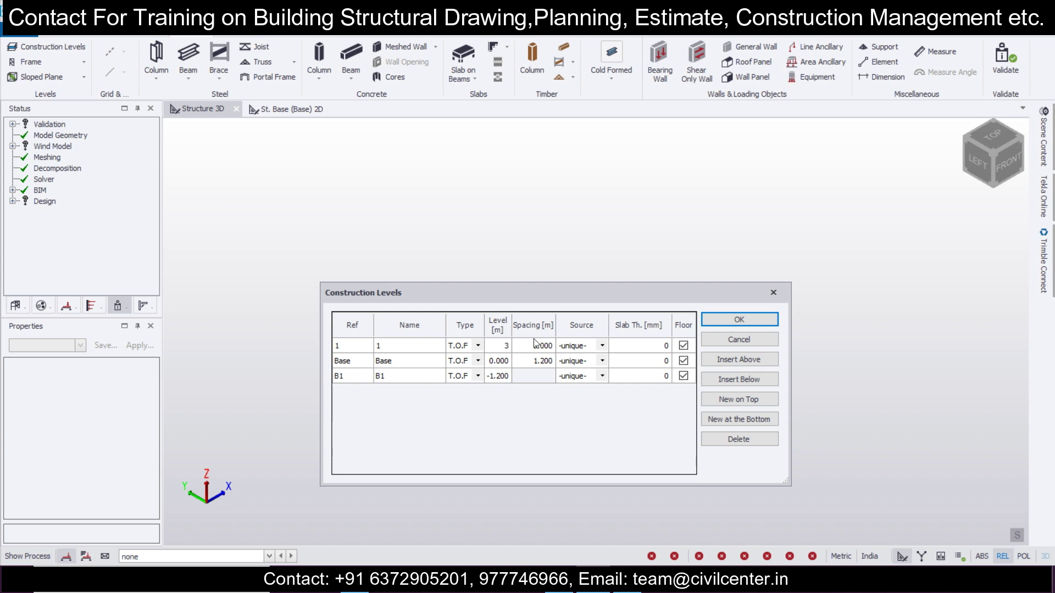
left_click(477, 346)
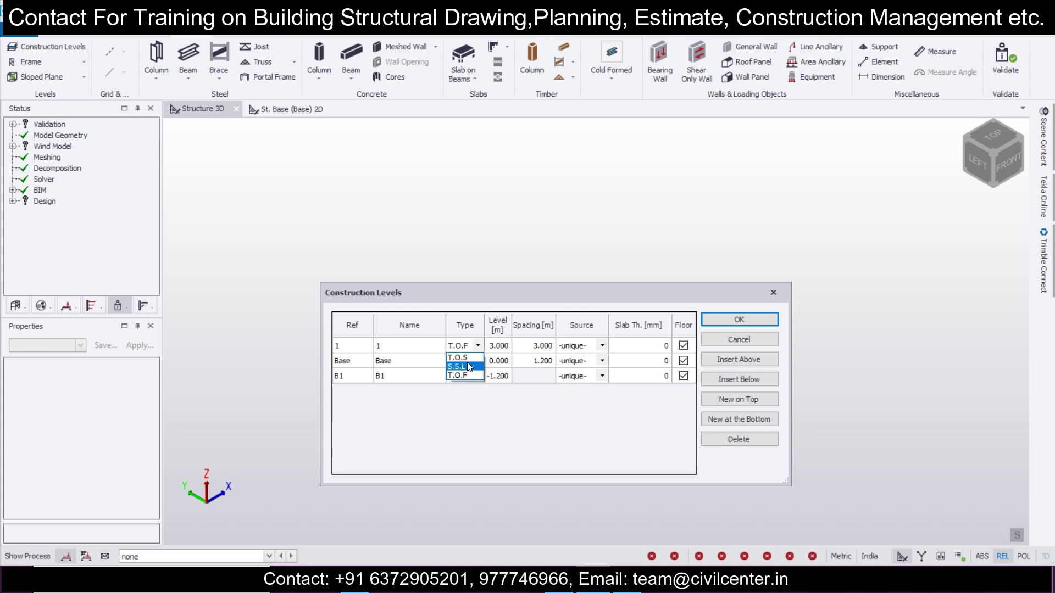
left_click(458, 363)
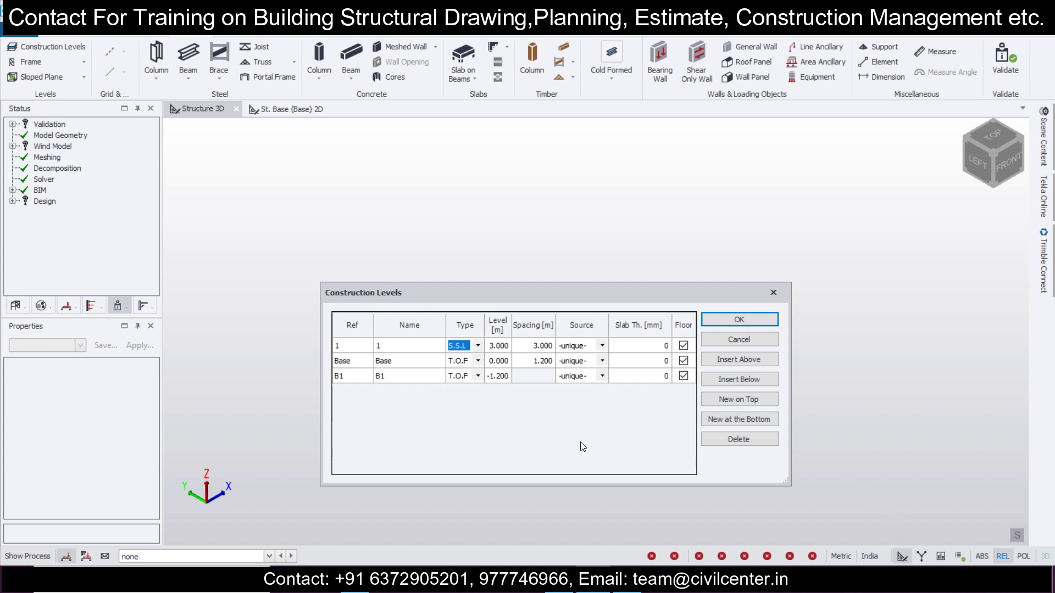
left_click(626, 343)
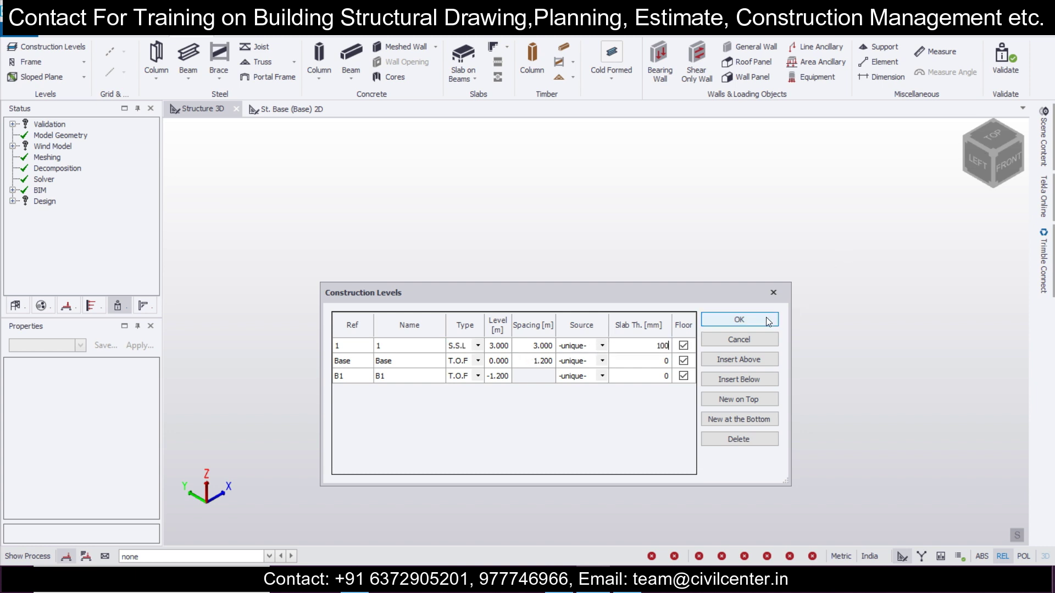
left_click(738, 319)
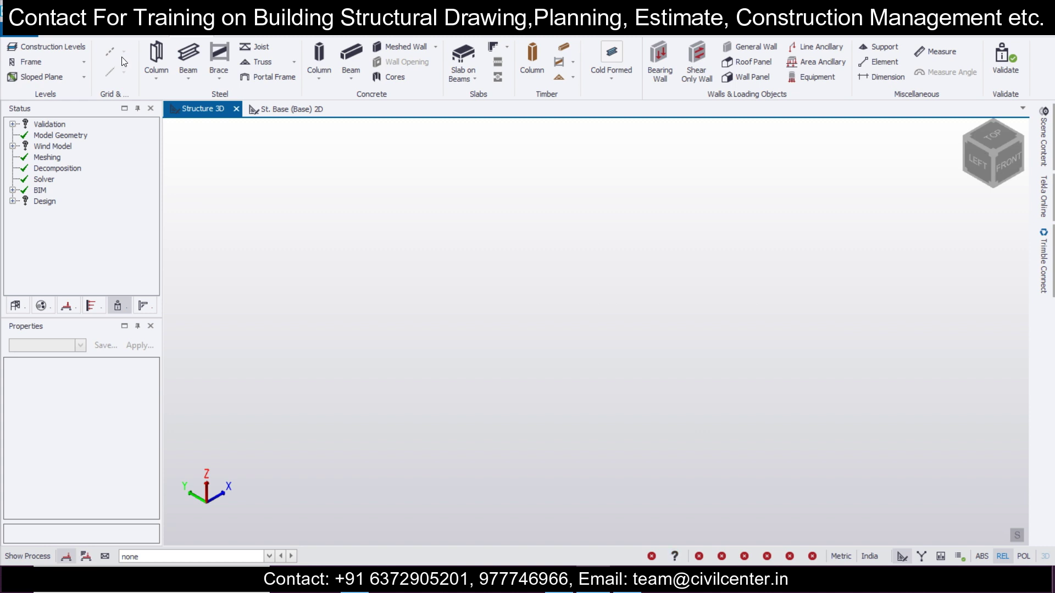
Start the rectangular grid wizard on the base plan with its origin at 0,0.
left_click(283, 109)
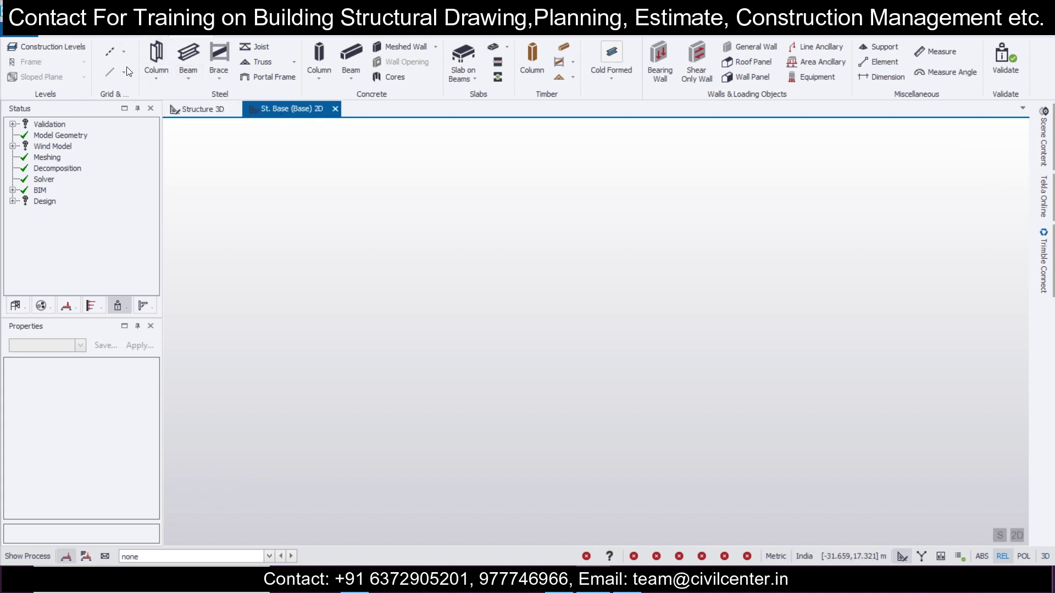
left_click(124, 53)
left_click(160, 134)
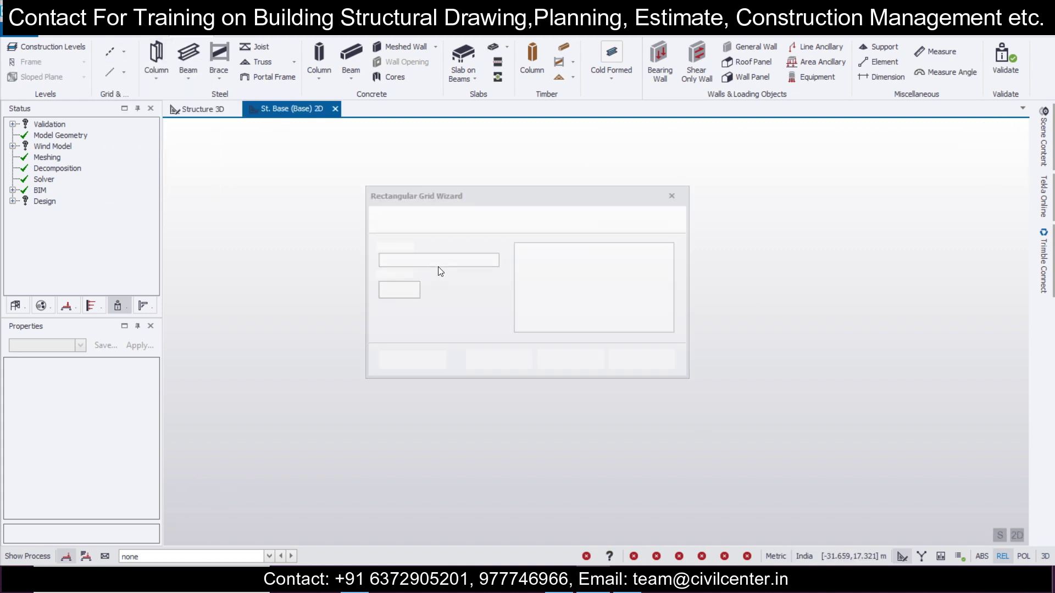
left_click(562, 362)
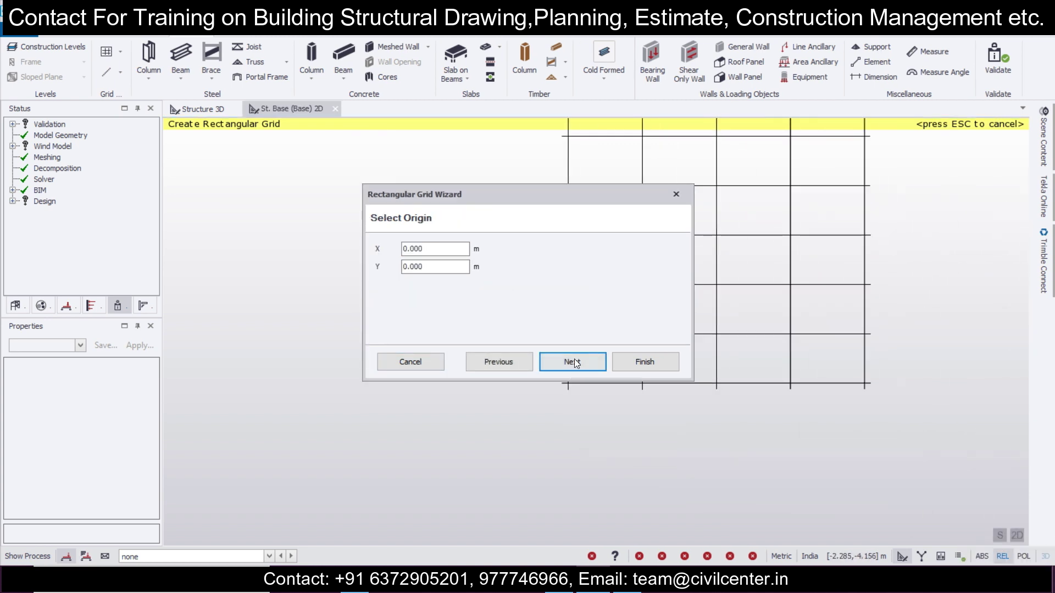
left_click(573, 361)
left_click(571, 362)
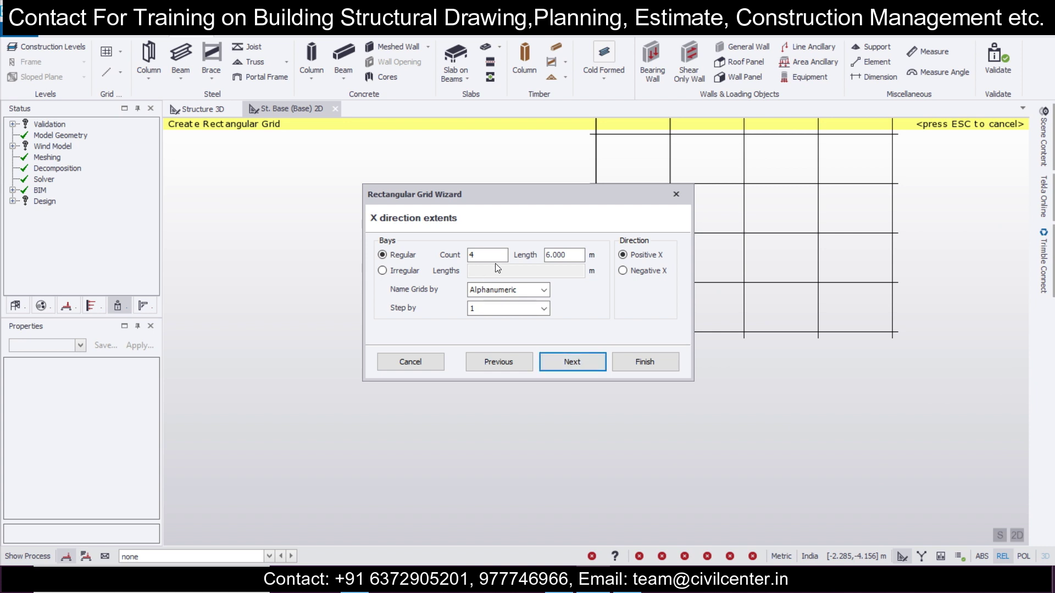
Set one 4 m bay in X and one bay in Y, advancing to Axis Angle.
type("1")
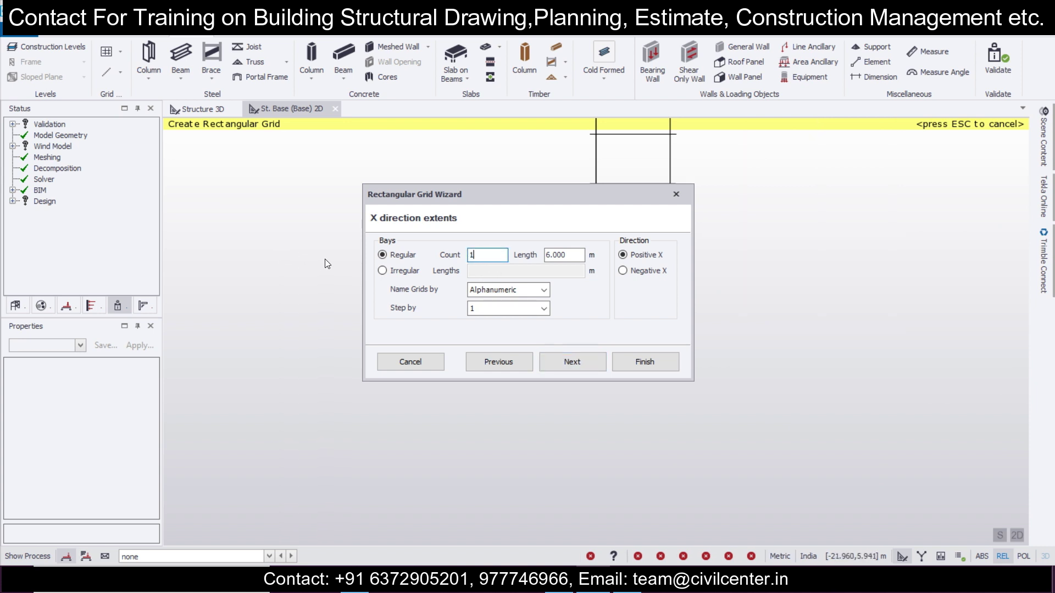
key("Tab")
type("4")
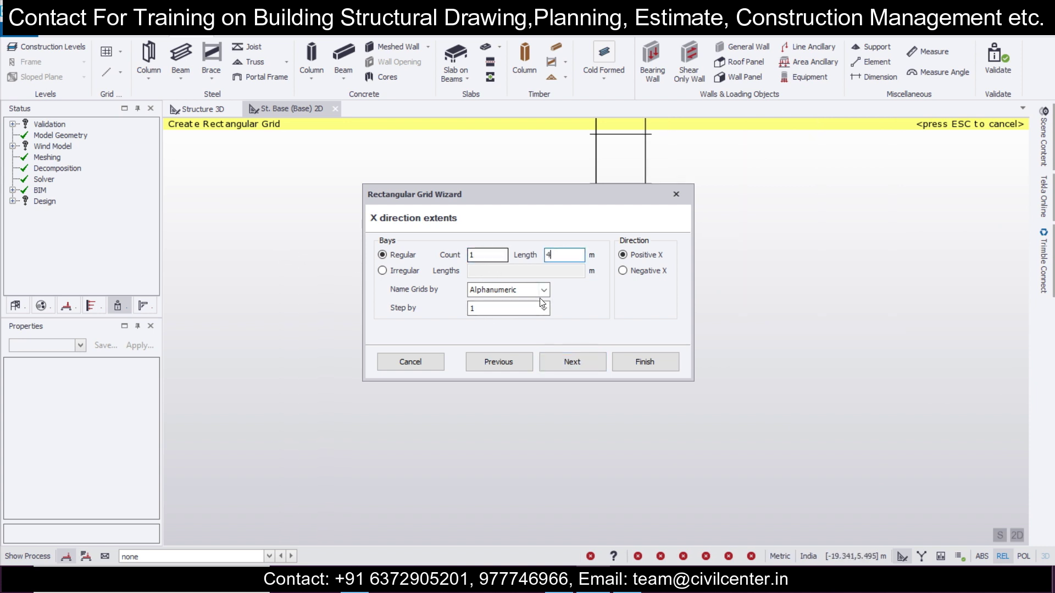
left_click(566, 362)
type("1")
key("Tab")
left_click(556, 360)
left_click(568, 362)
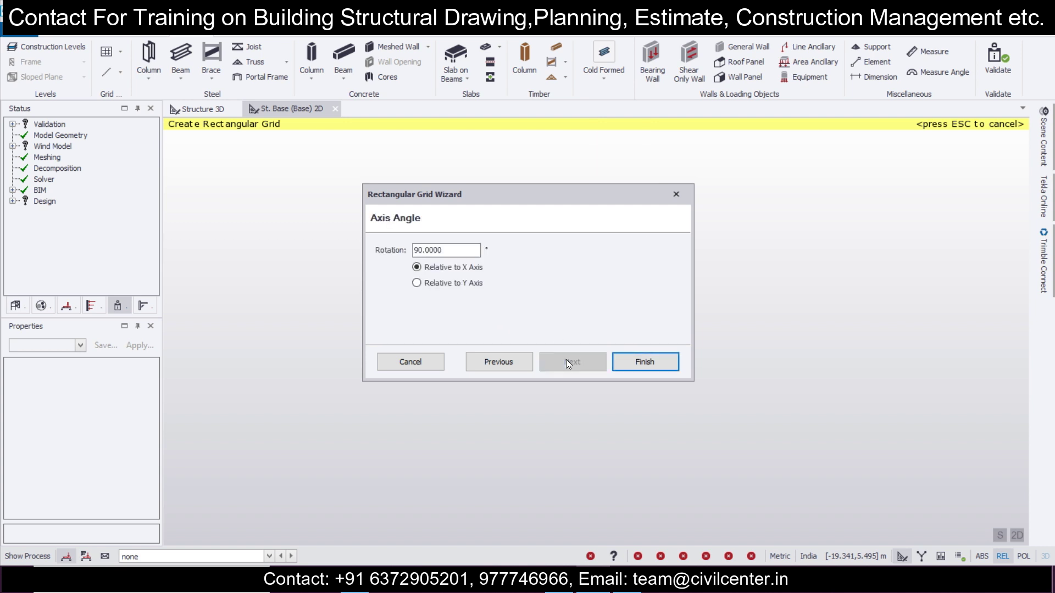
Create the grid, then place concrete columns at all four intersections and beams along the grid lines.
left_click(635, 365)
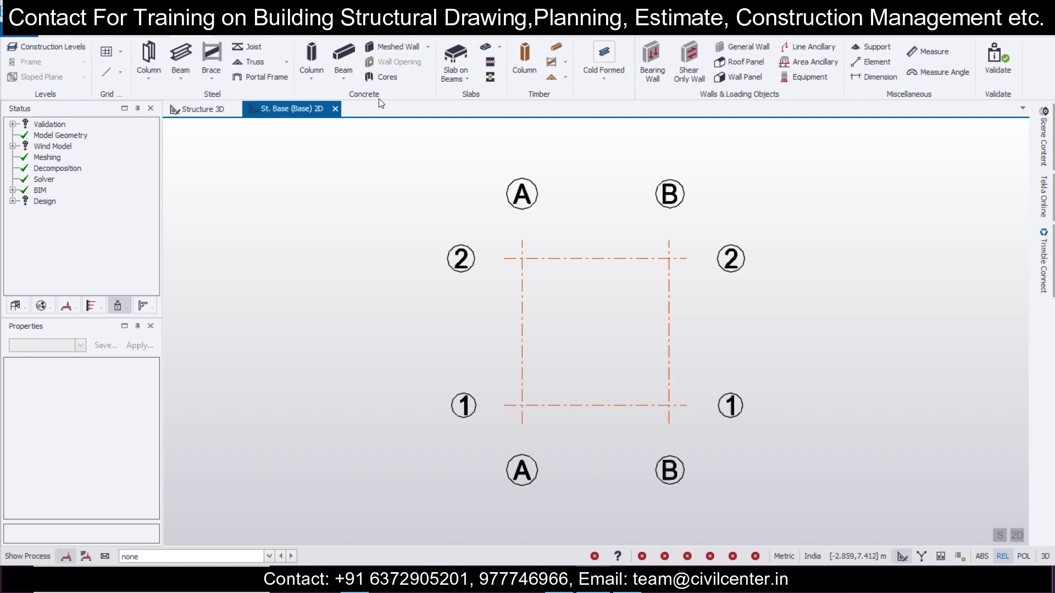
left_click(311, 61)
left_click(792, 502)
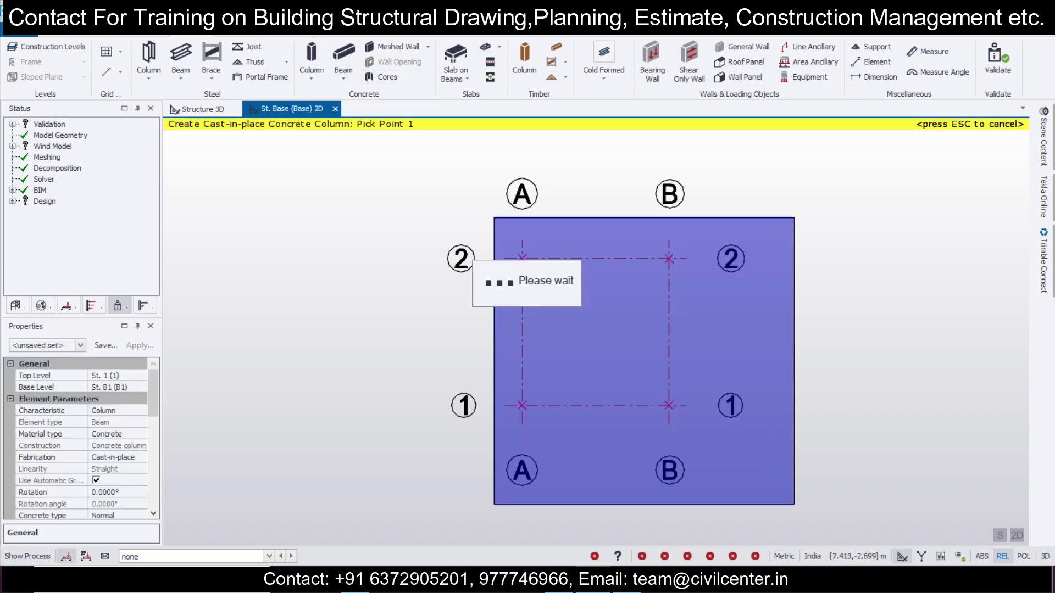
left_click(343, 61)
left_click(727, 461)
Open the St. 1 plan and add concrete beams around the level 1 bay.
left_click(211, 108)
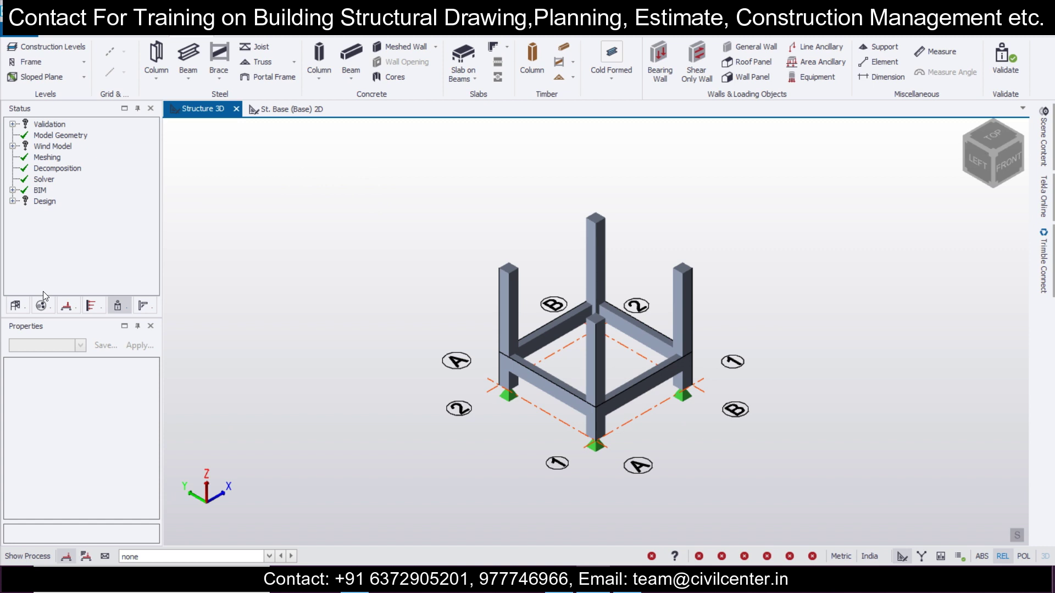
left_click(23, 310)
left_click(25, 134)
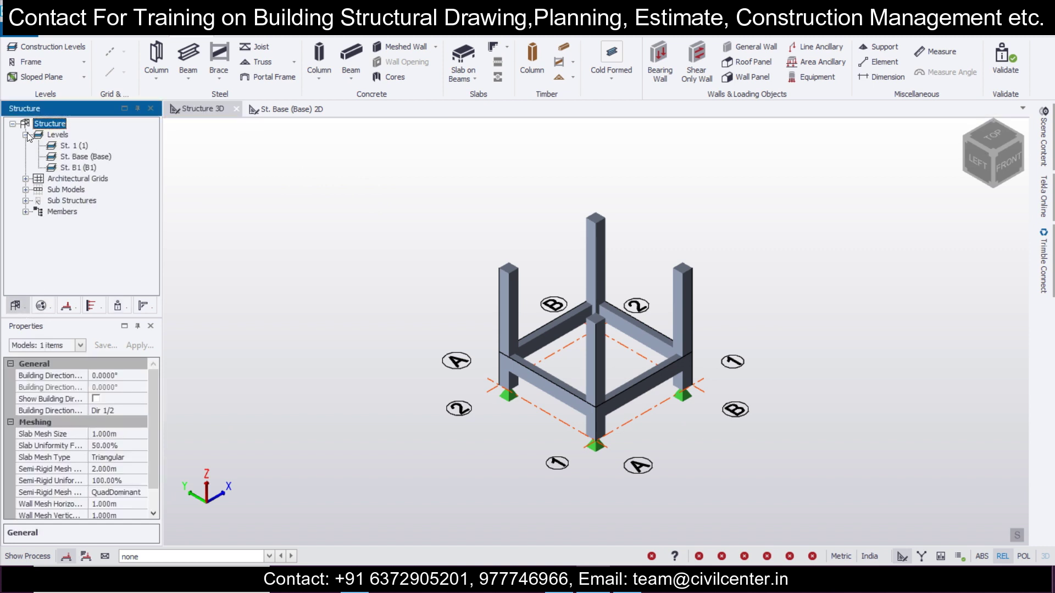
double_click(81, 146)
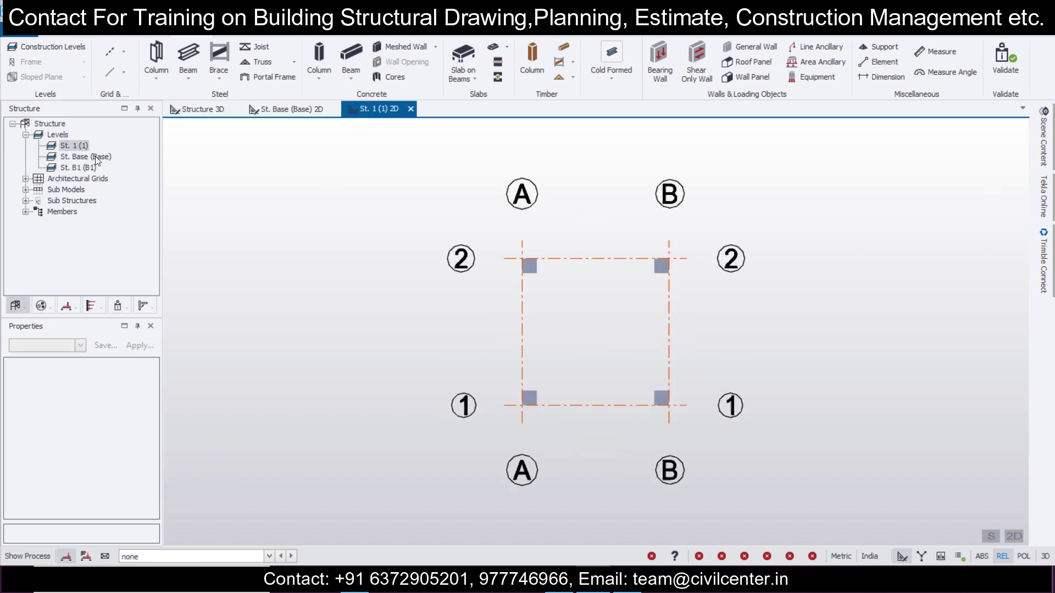
left_click(351, 61)
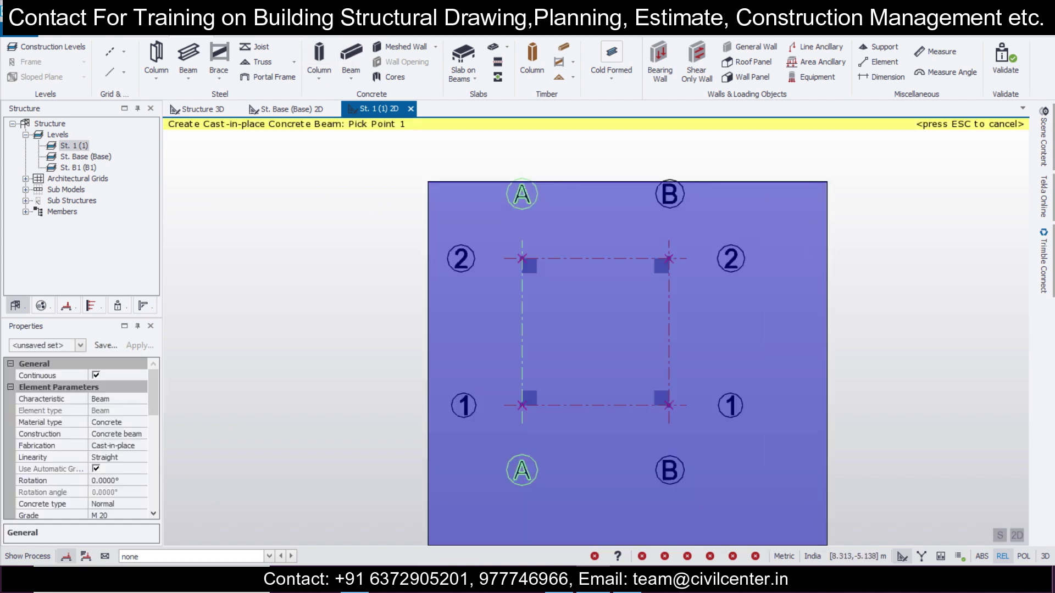
left_click(206, 108)
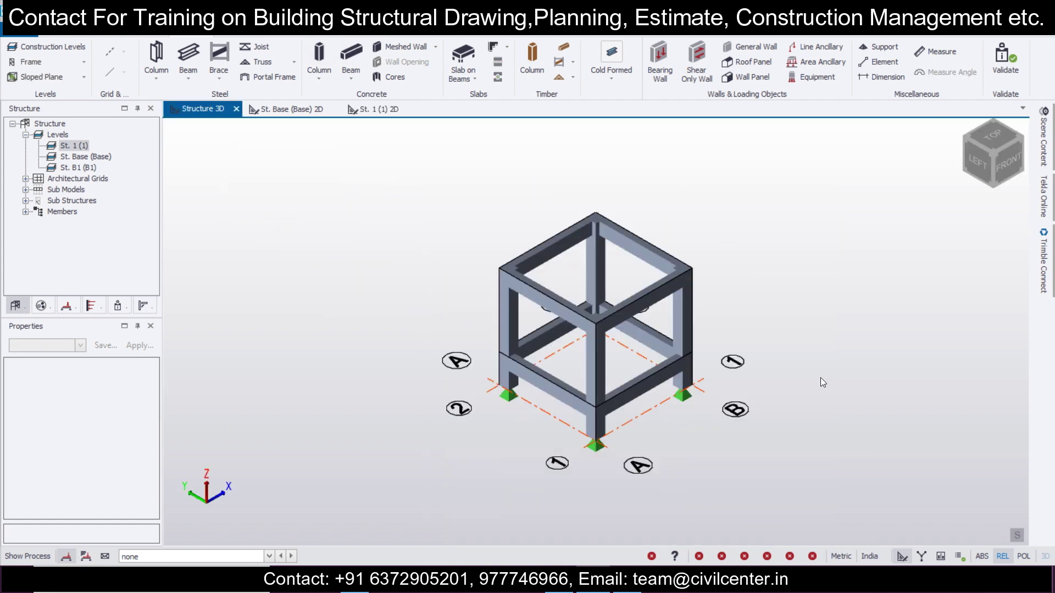
left_click(367, 112)
left_click(463, 57)
Place the level 1 slab and apply a 2 kN/m² level load under 3 Services.
left_click(620, 301)
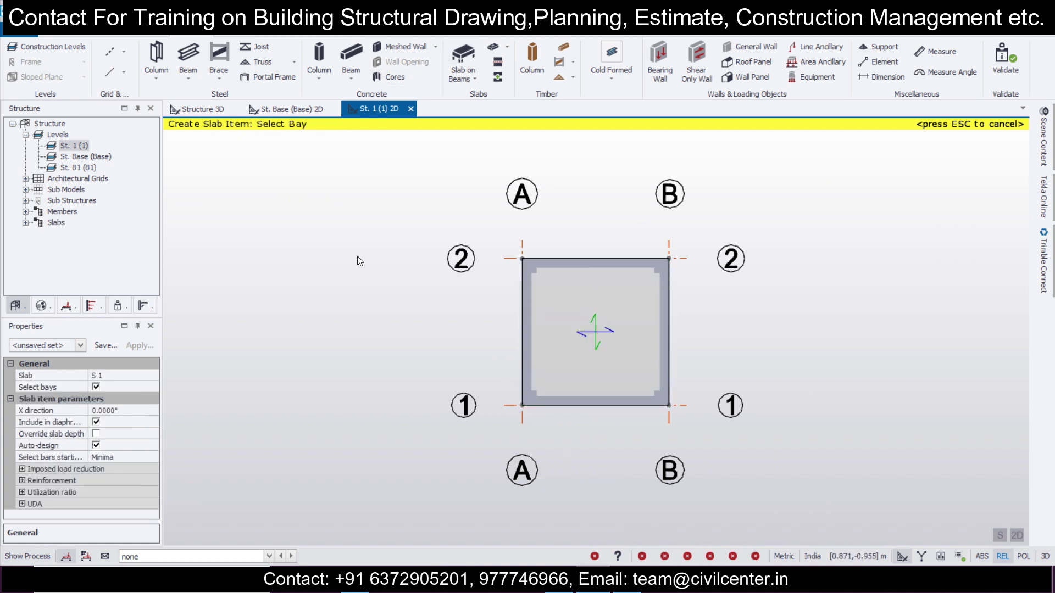
left_click(235, 558)
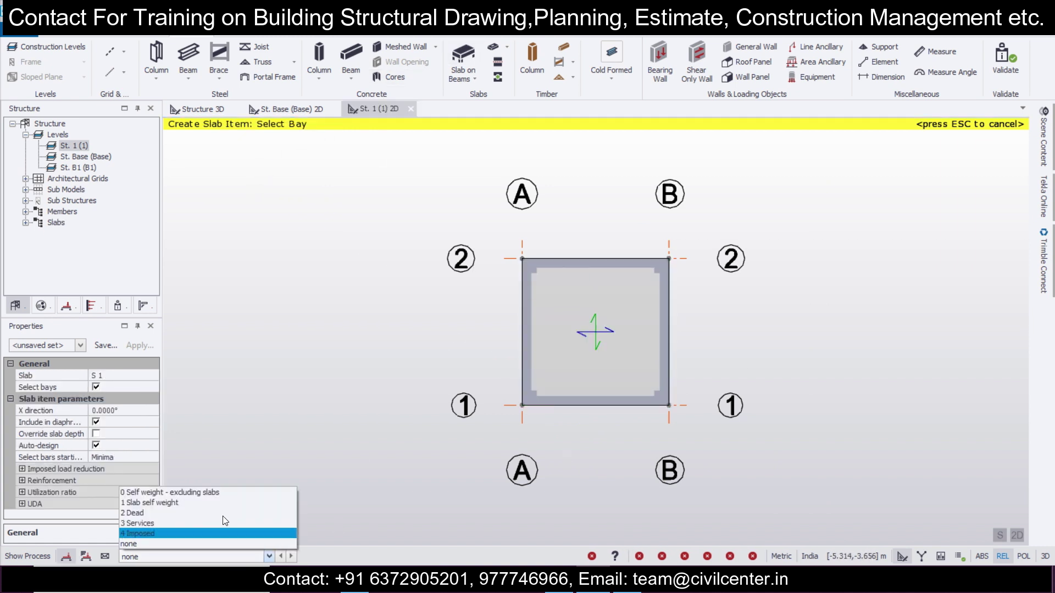
left_click(219, 529)
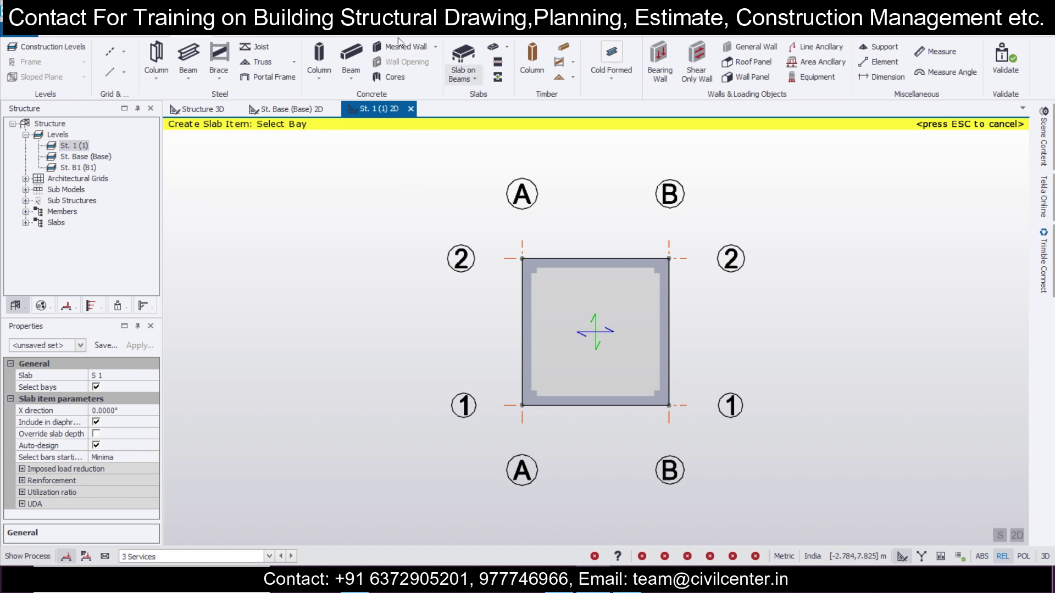
left_click(88, 30)
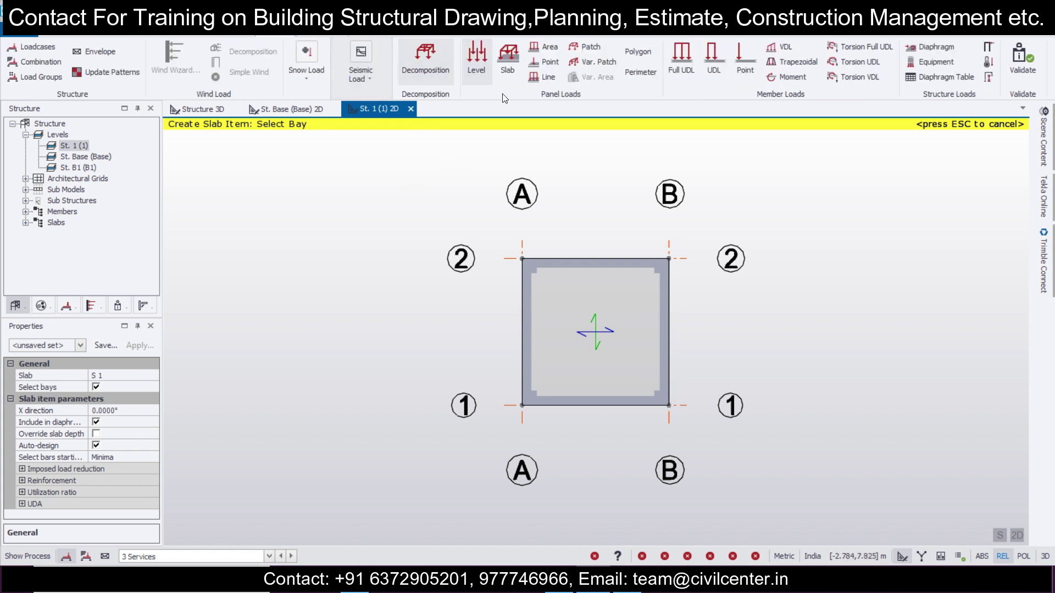
left_click(476, 61)
left_click(154, 412)
type("2")
left_click(600, 358)
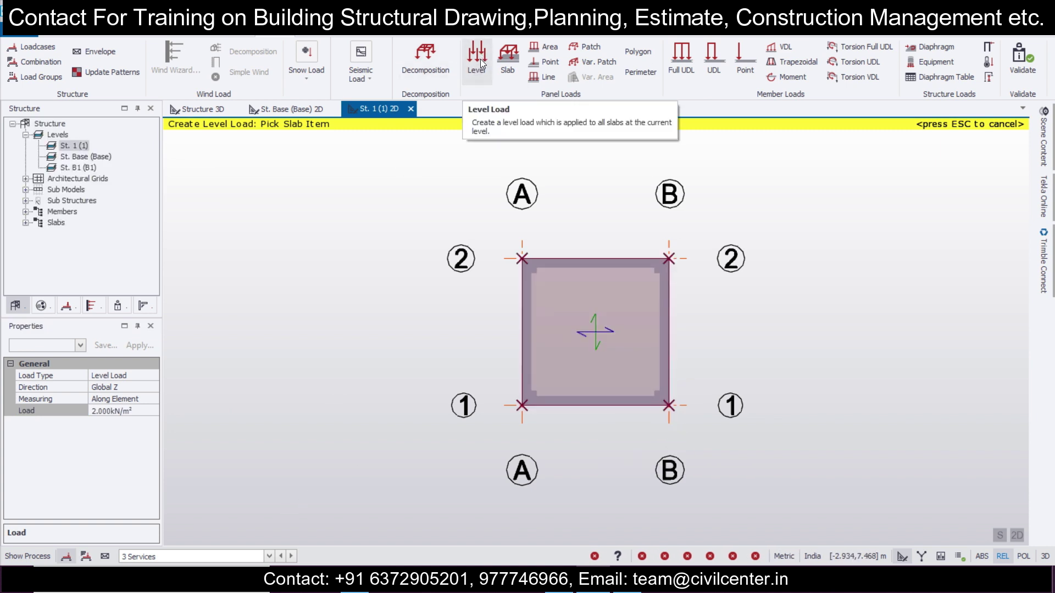
Apply a 0.5 kN/m² level load under 2 Dead, then validate the model in 3D.
left_click(226, 556)
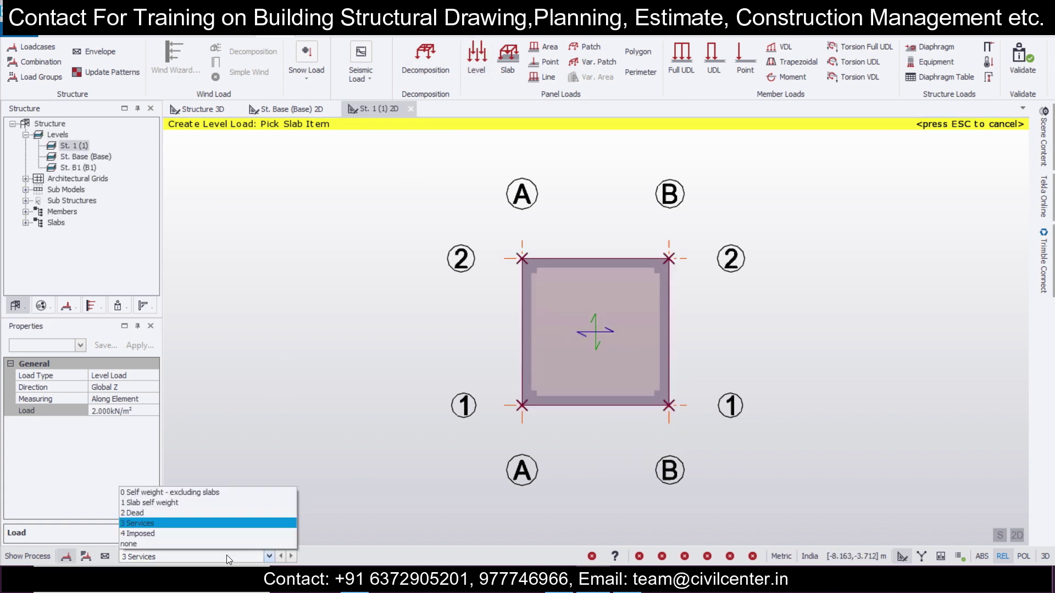
left_click(242, 505)
left_click(227, 556)
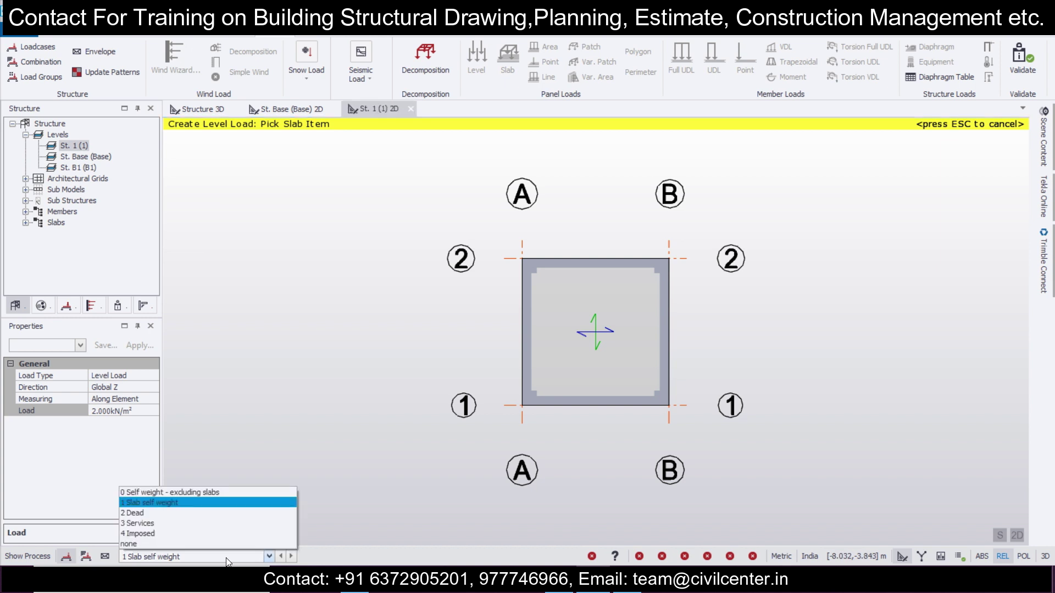
left_click(236, 513)
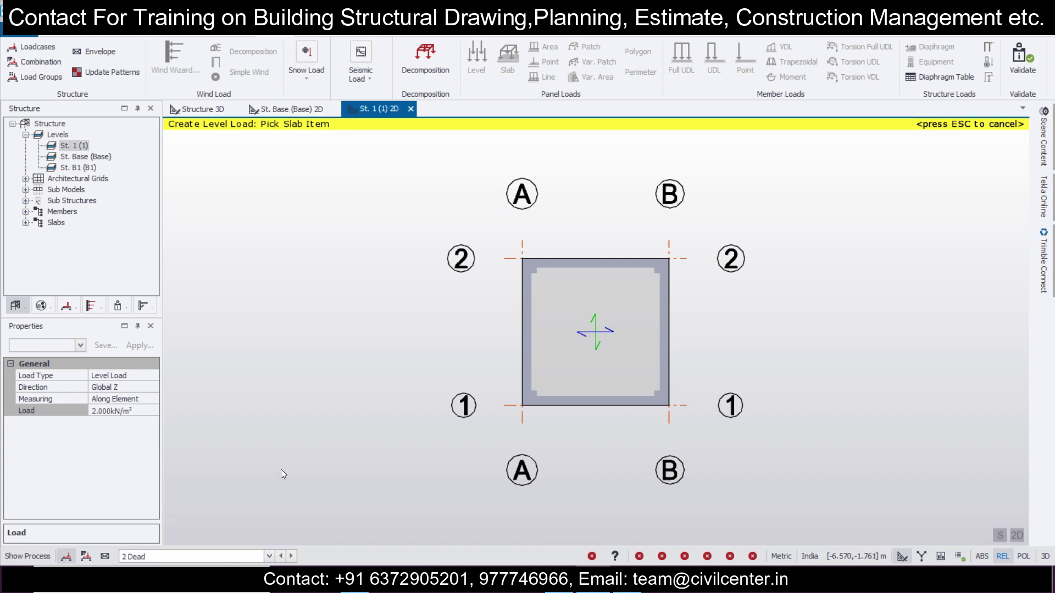
left_click(114, 410)
type("0.")
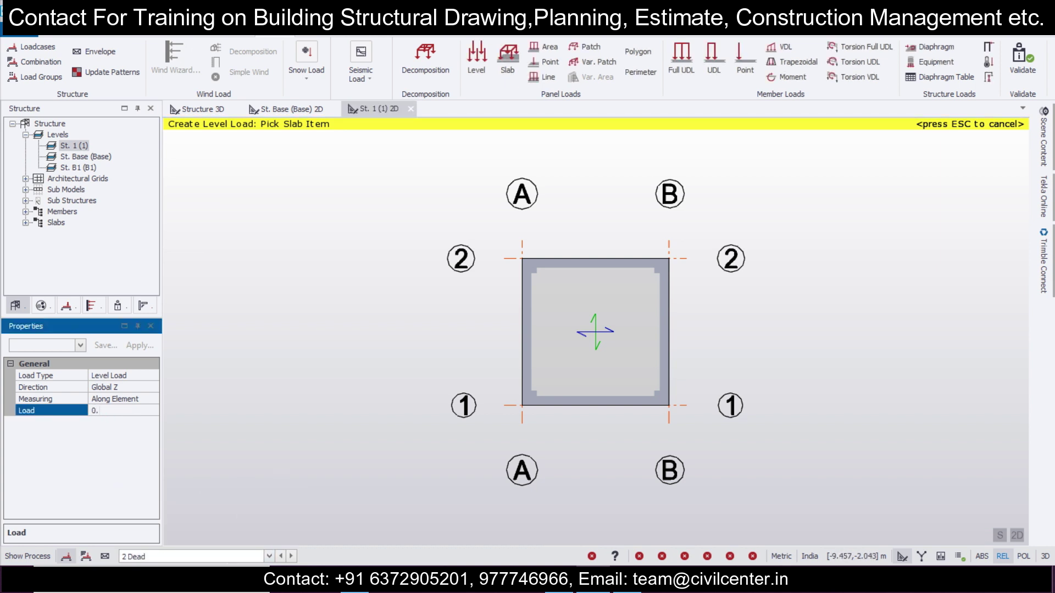
type("5")
left_click(552, 369)
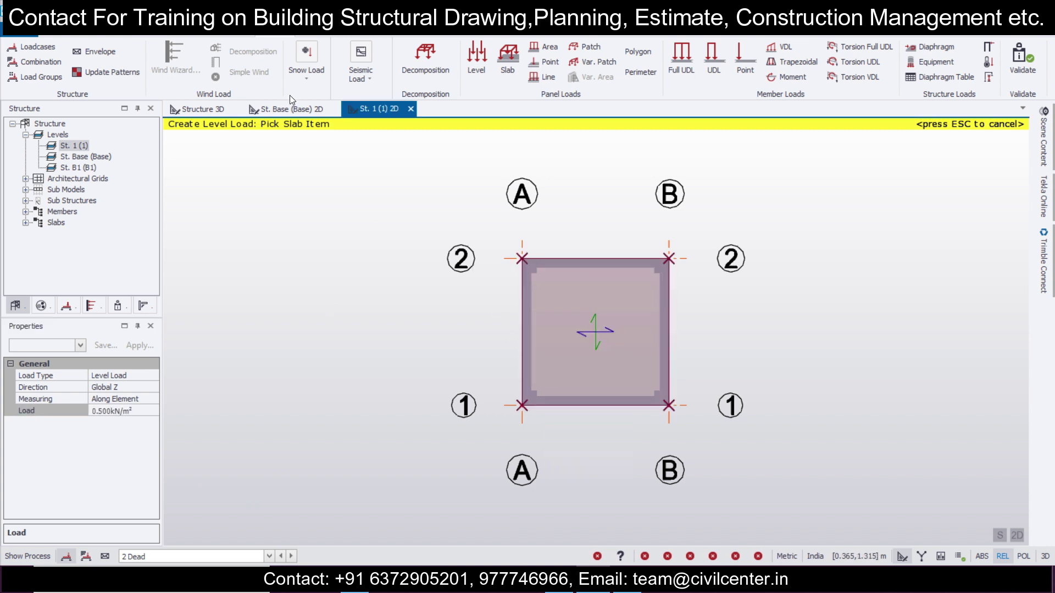
left_click(202, 104)
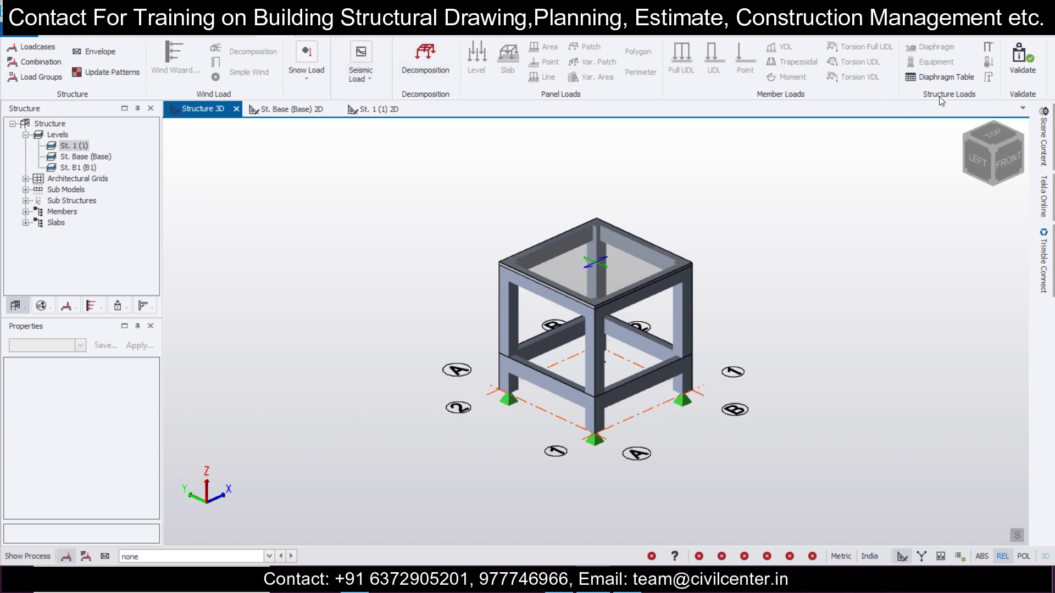
left_click(1020, 56)
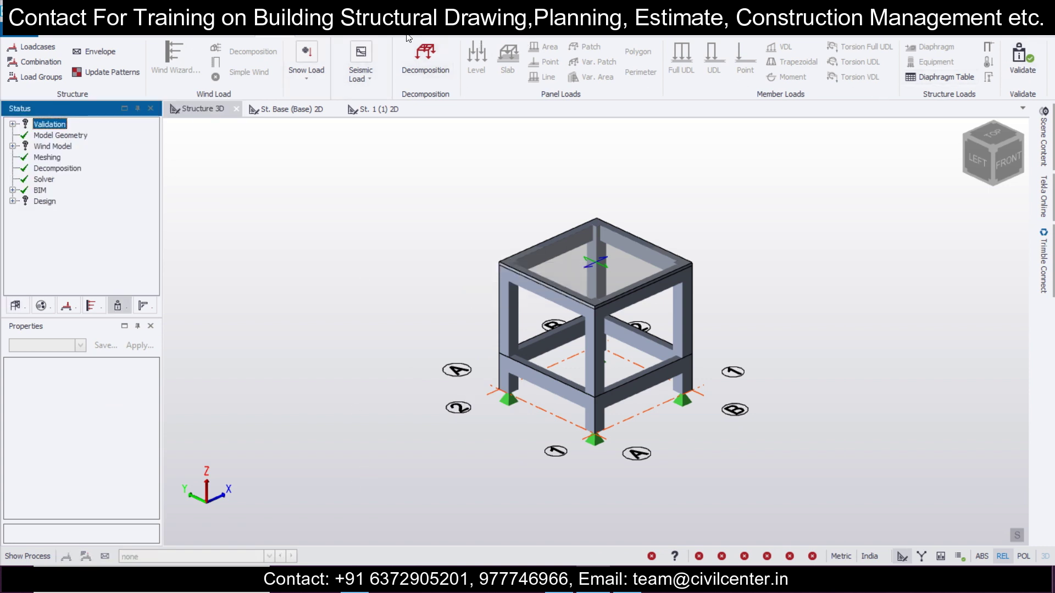
Generate the 1.5D and 1.5D+1.5L+1.5Lr combinations with the wizard and accept the loading.
left_click(40, 61)
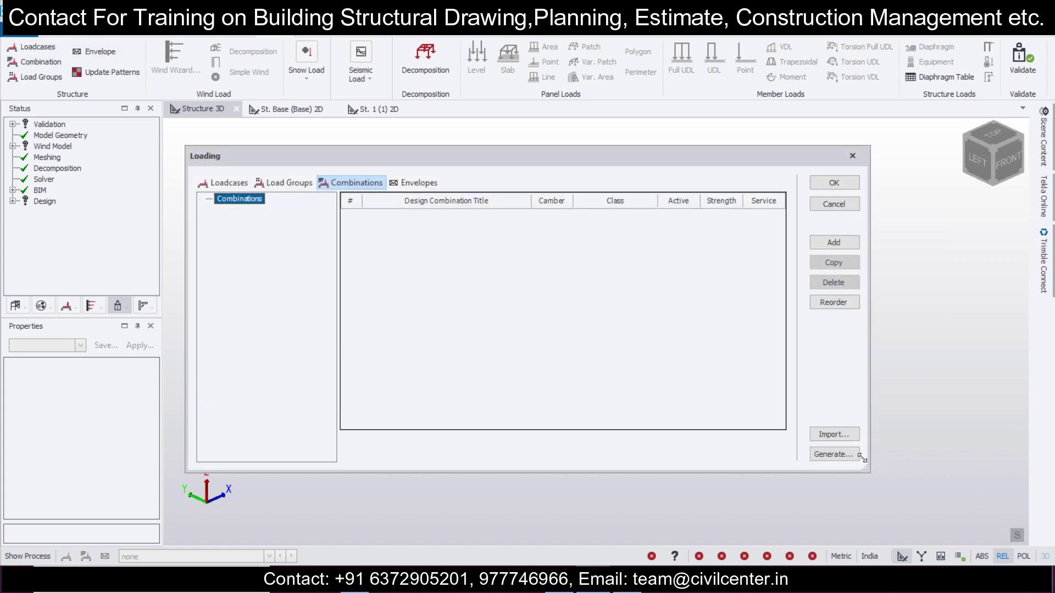
left_click(833, 452)
left_click(627, 418)
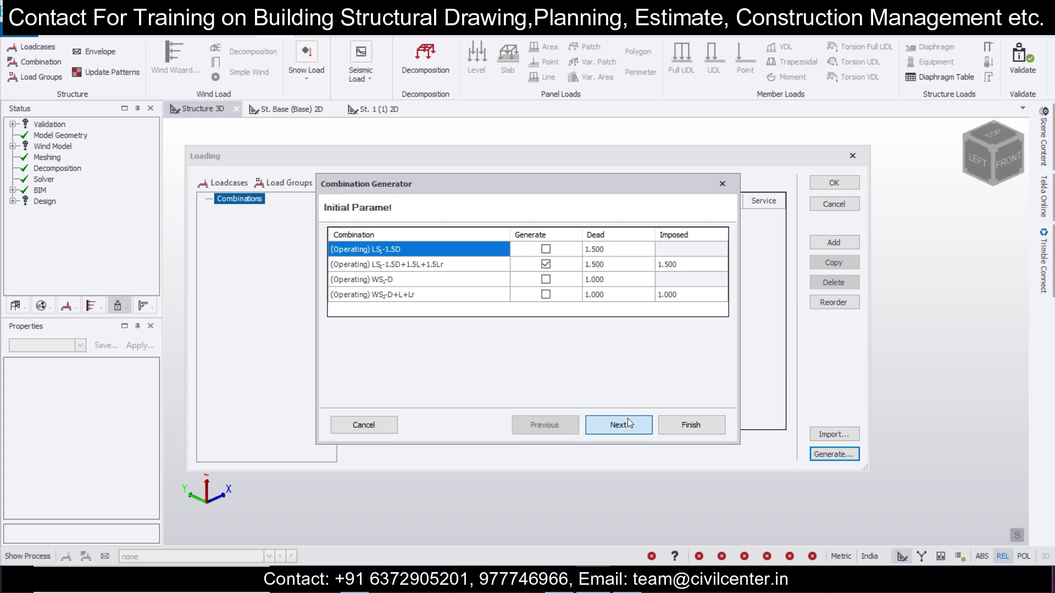
left_click(545, 250)
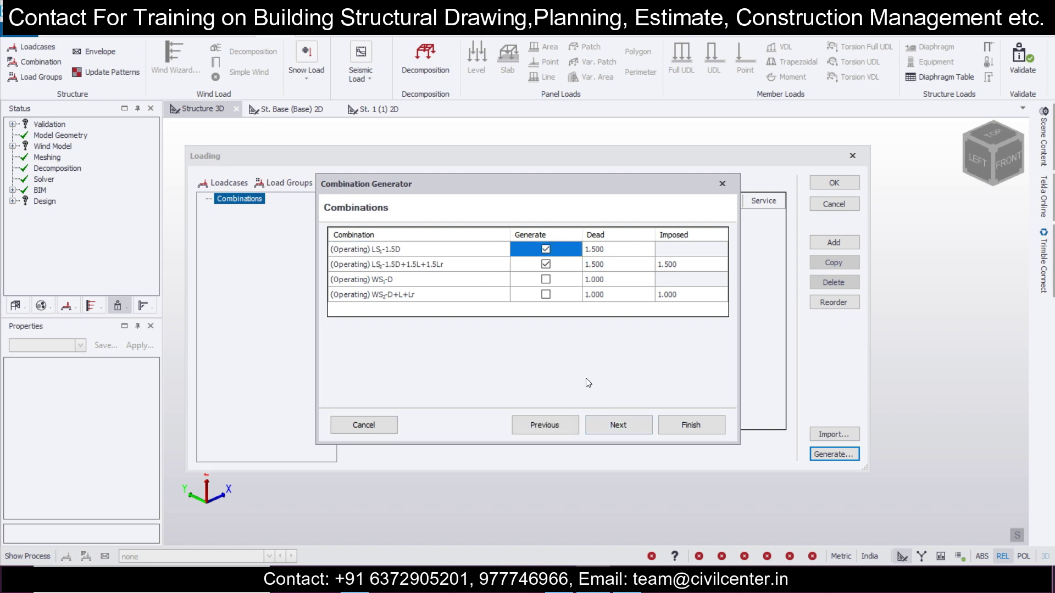
left_click(621, 422)
left_click(621, 422)
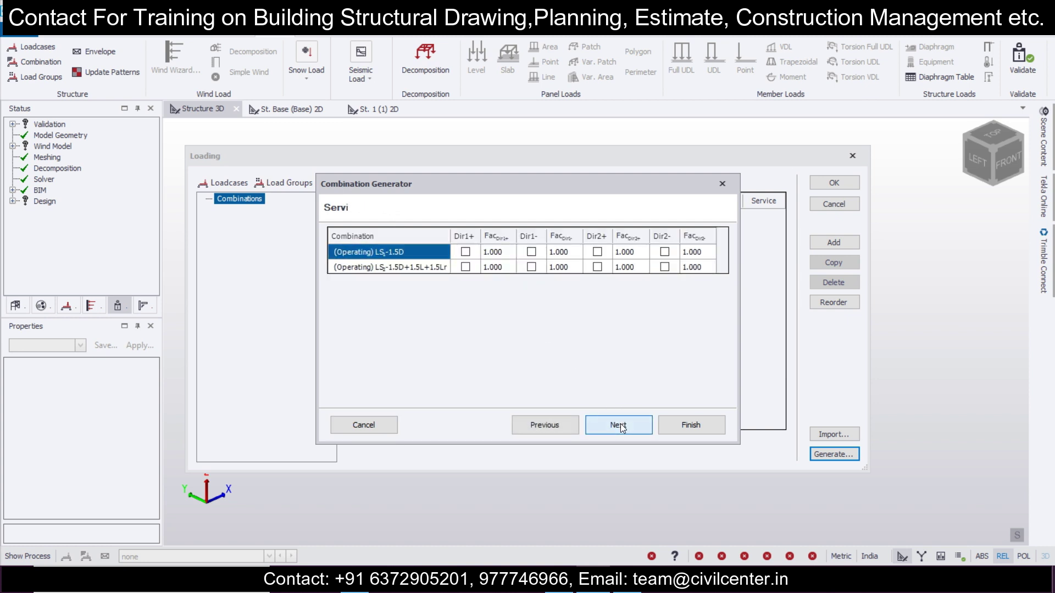
left_click(687, 425)
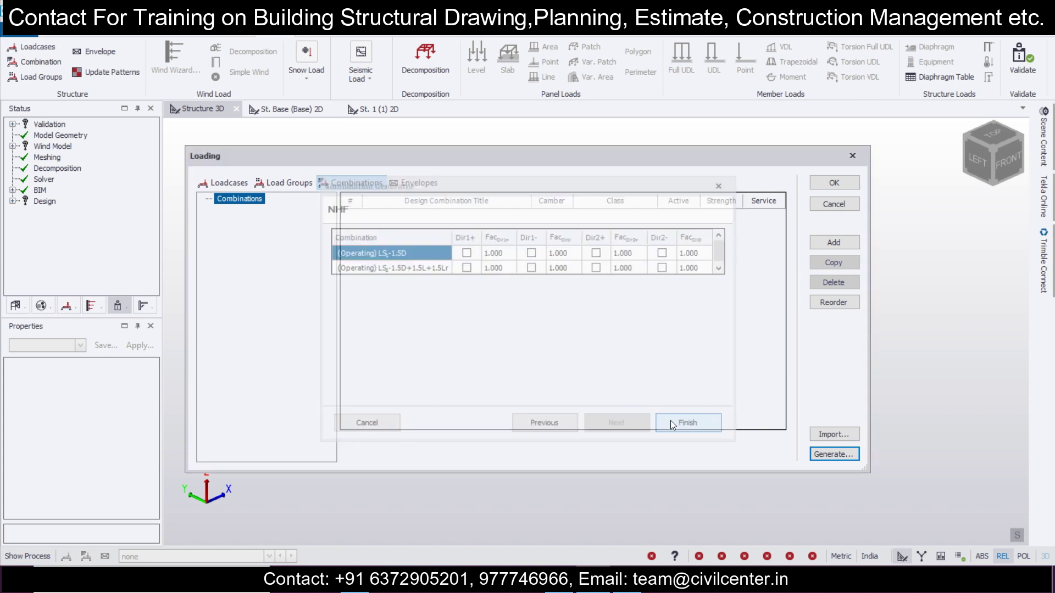
left_click(844, 186)
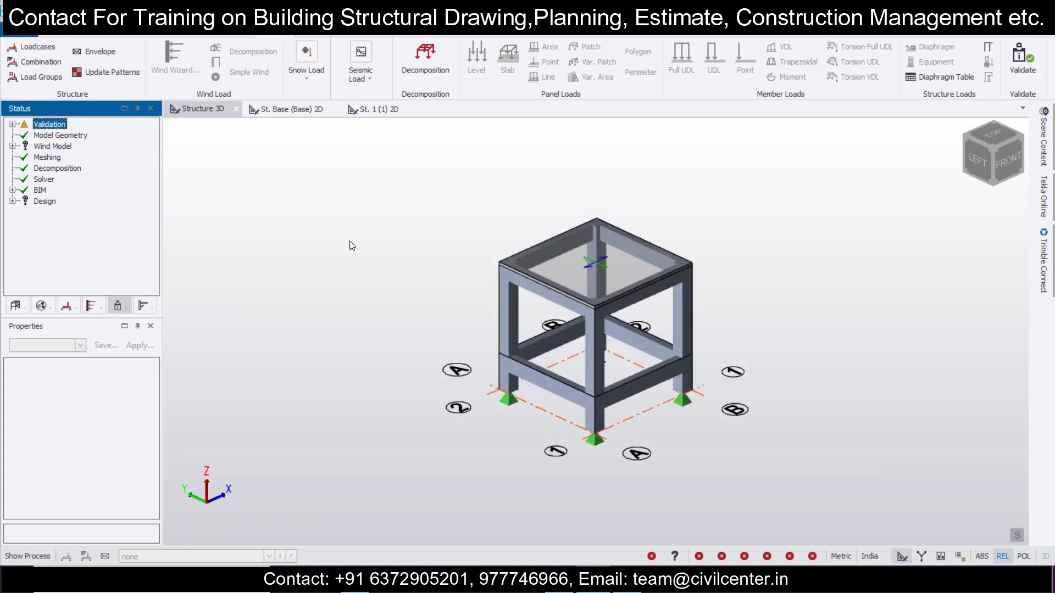
Validate, run Design All (Static), then inspect columns C3 and C1.
left_click(1022, 60)
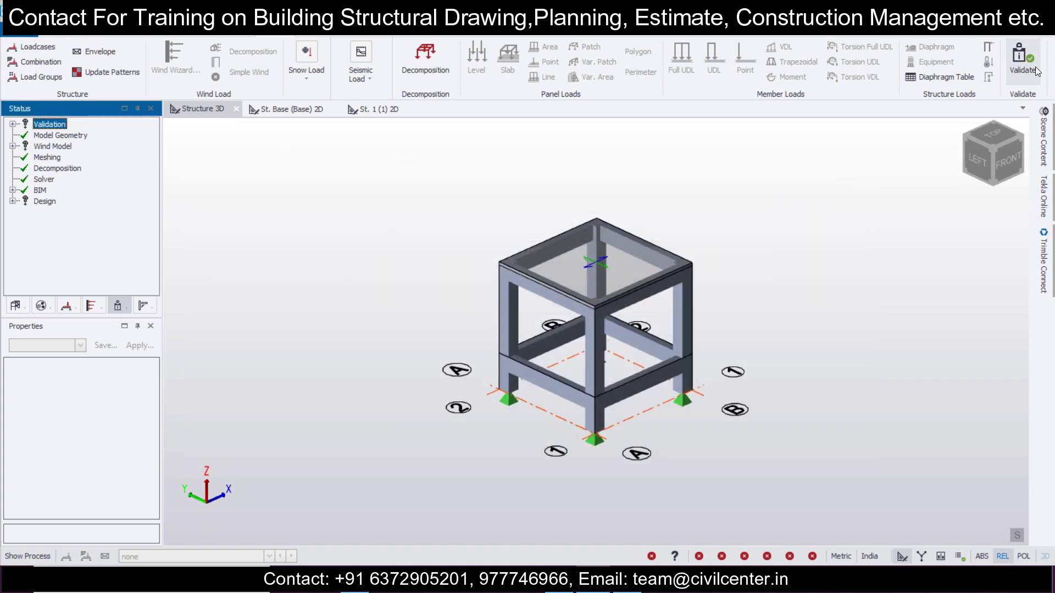
left_click(355, 34)
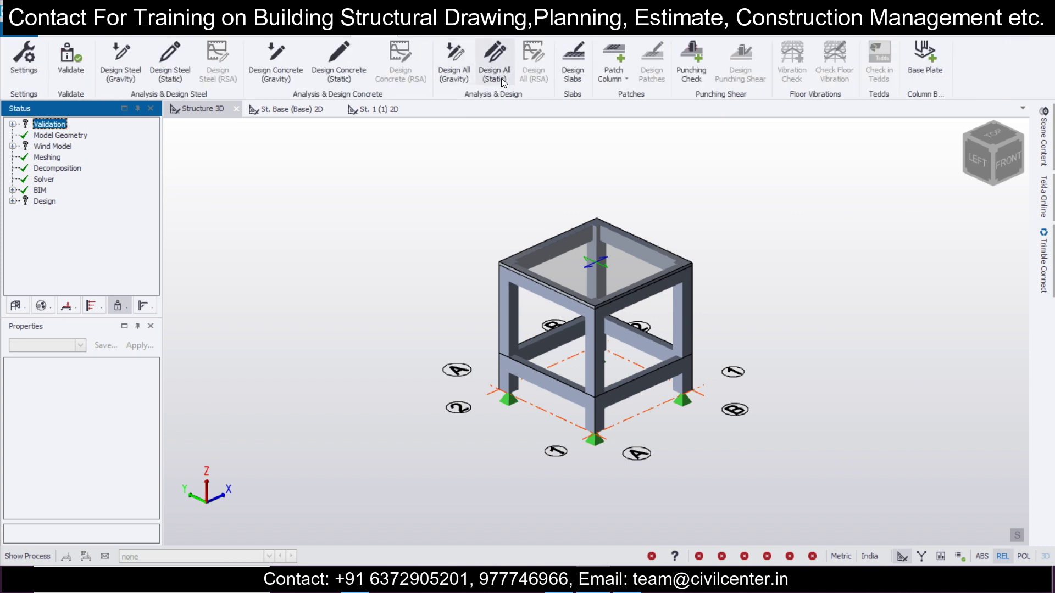
left_click(466, 74)
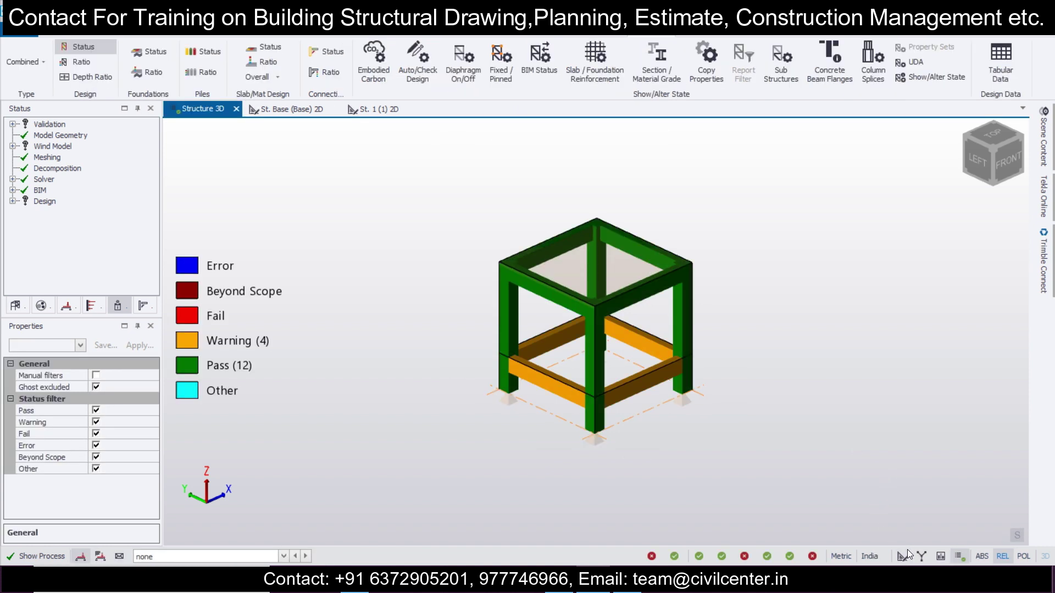
left_click(685, 332)
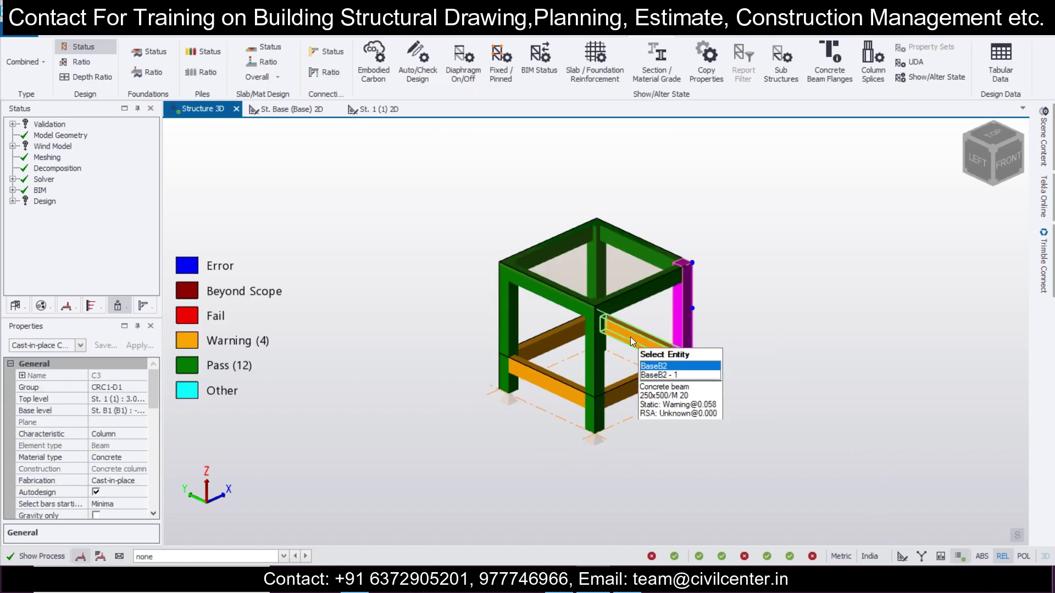
left_click(604, 362)
middle_click_drag(470, 407, 523, 529)
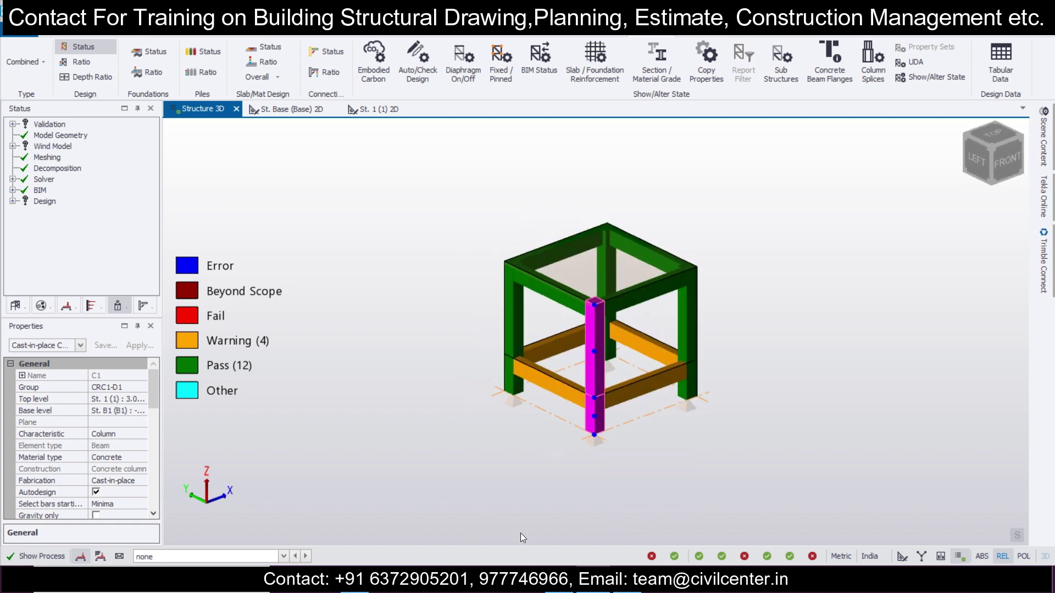
scroll(349, 59, "up", 1)
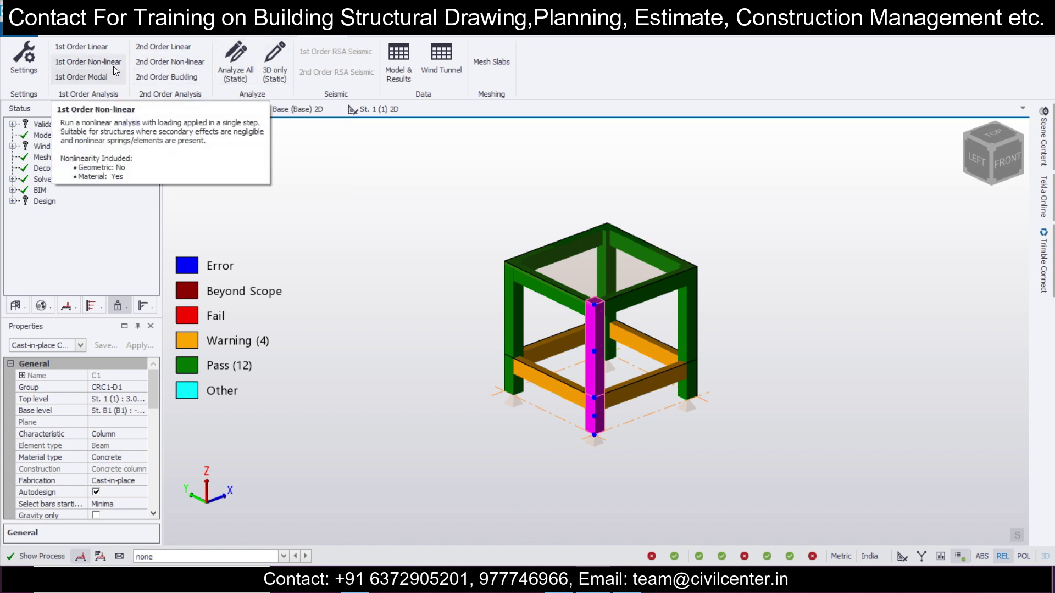
Run a 1st Order Linear analysis including both load combinations.
left_click(93, 49)
left_click(425, 198)
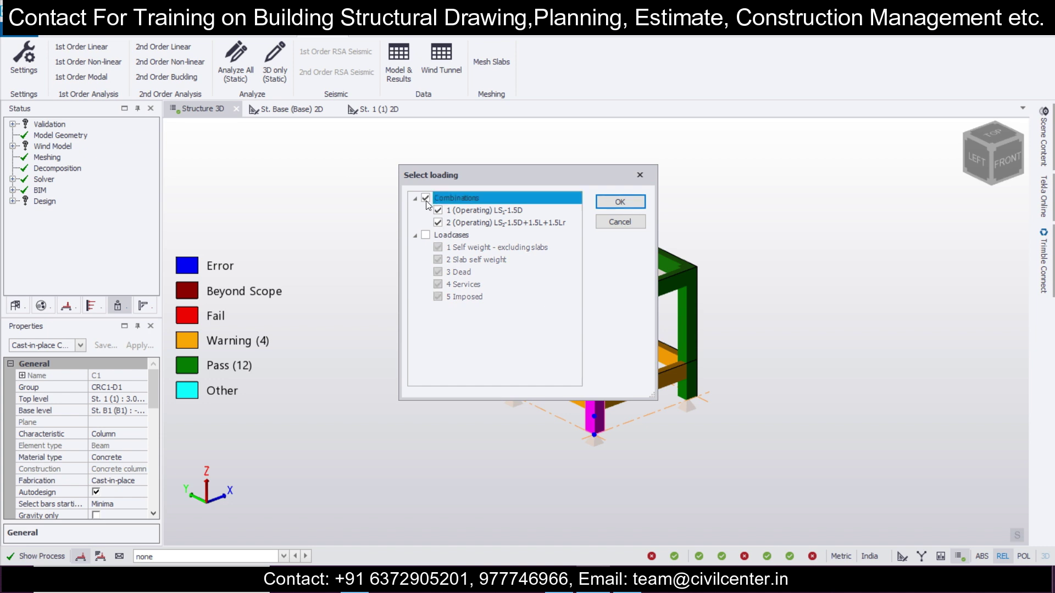
left_click(622, 204)
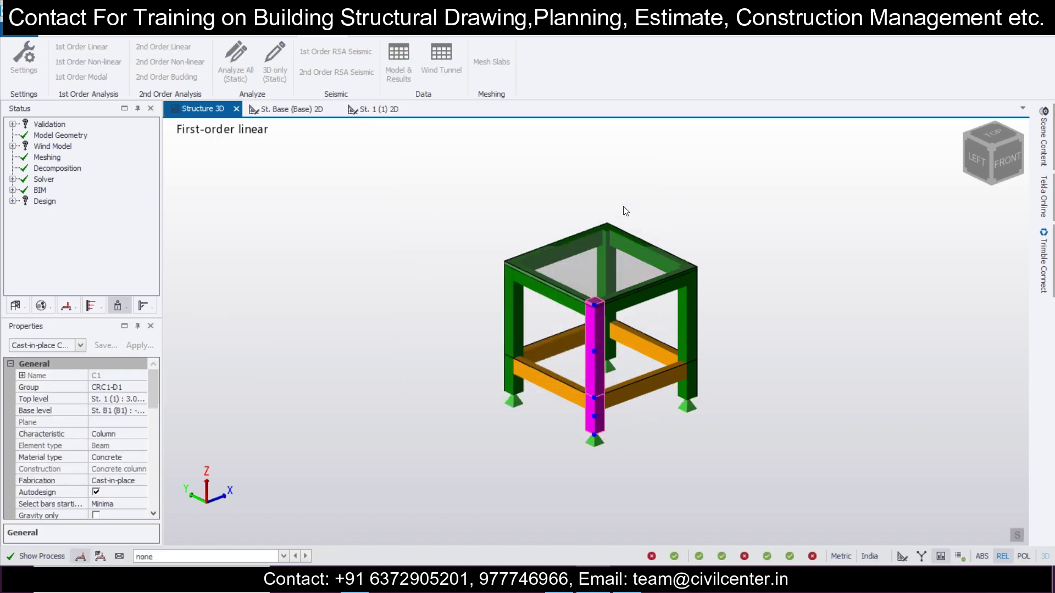
scroll(681, 335, "up", 2)
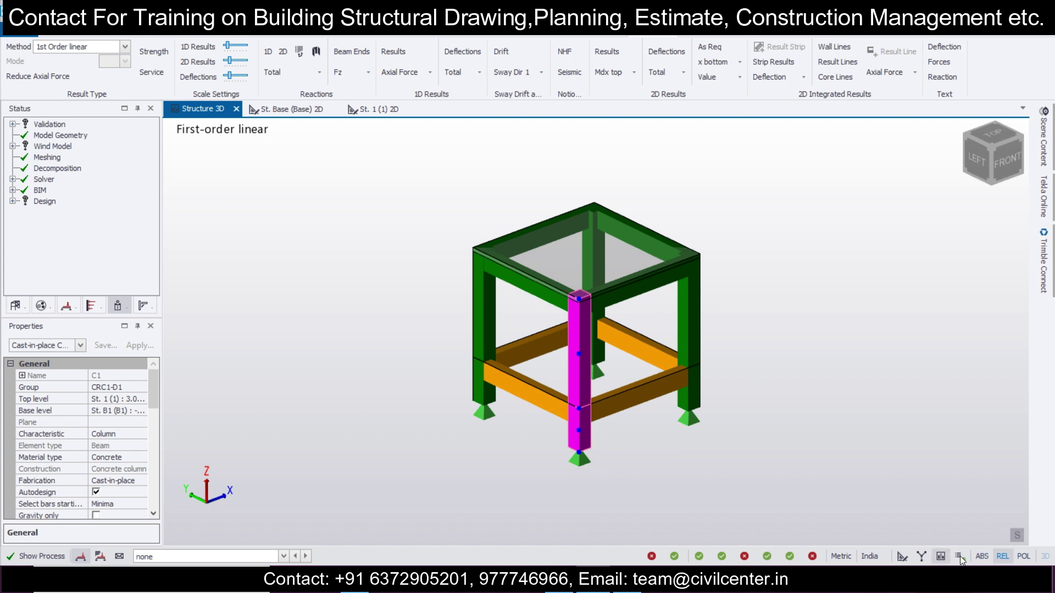
left_click(920, 556)
Show force labels and Shear Major member diagrams for combination 2.
left_click(935, 62)
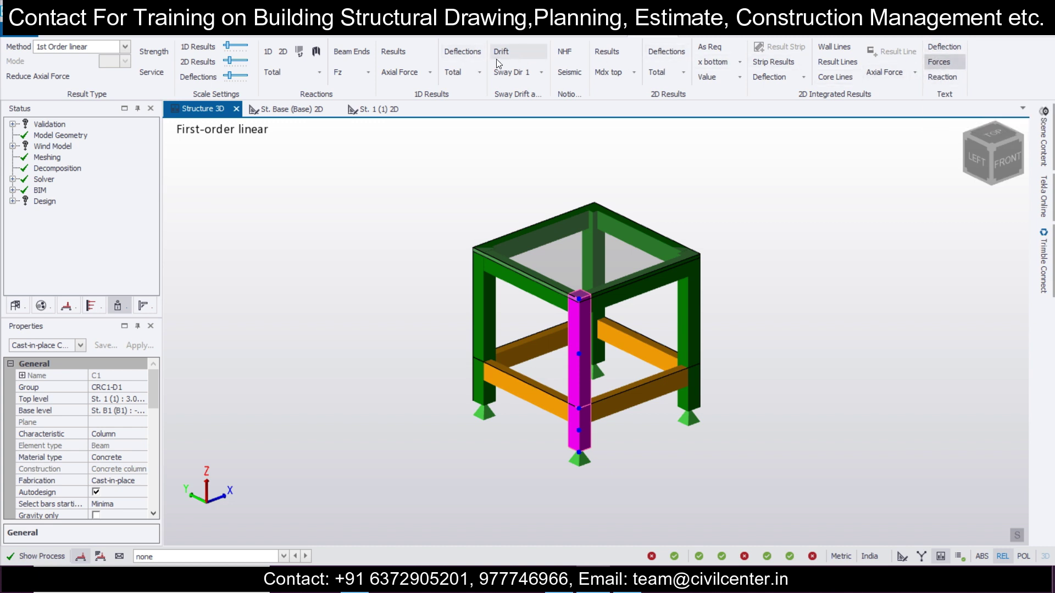
left_click(400, 53)
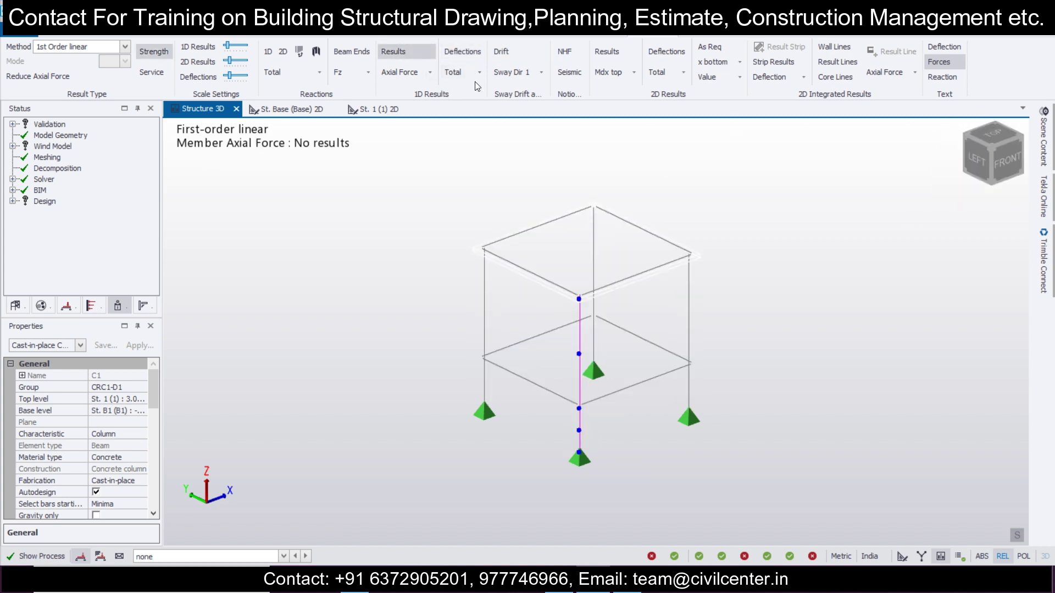
left_click(430, 72)
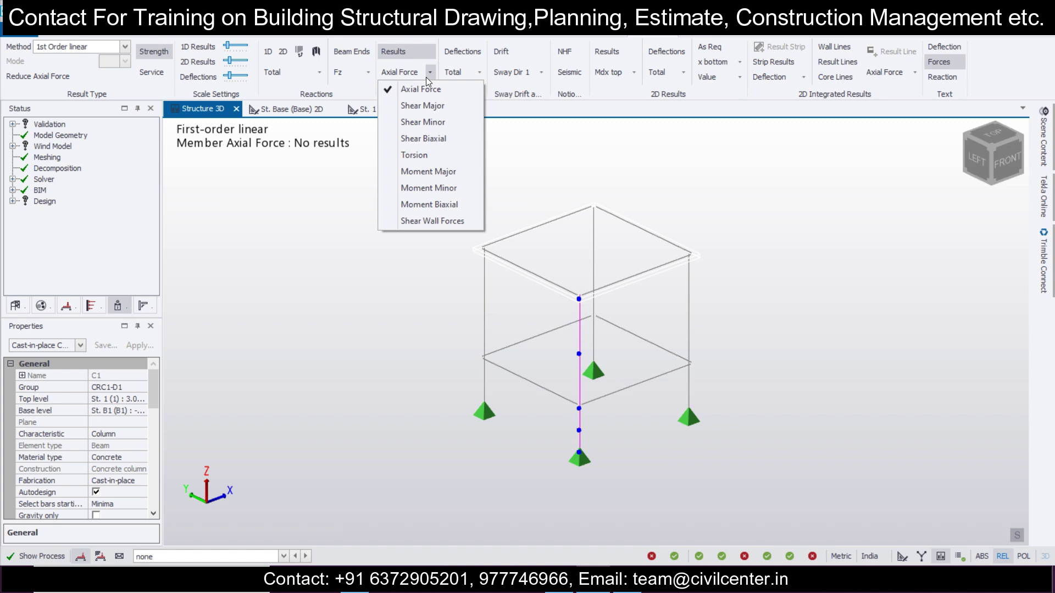
left_click(424, 108)
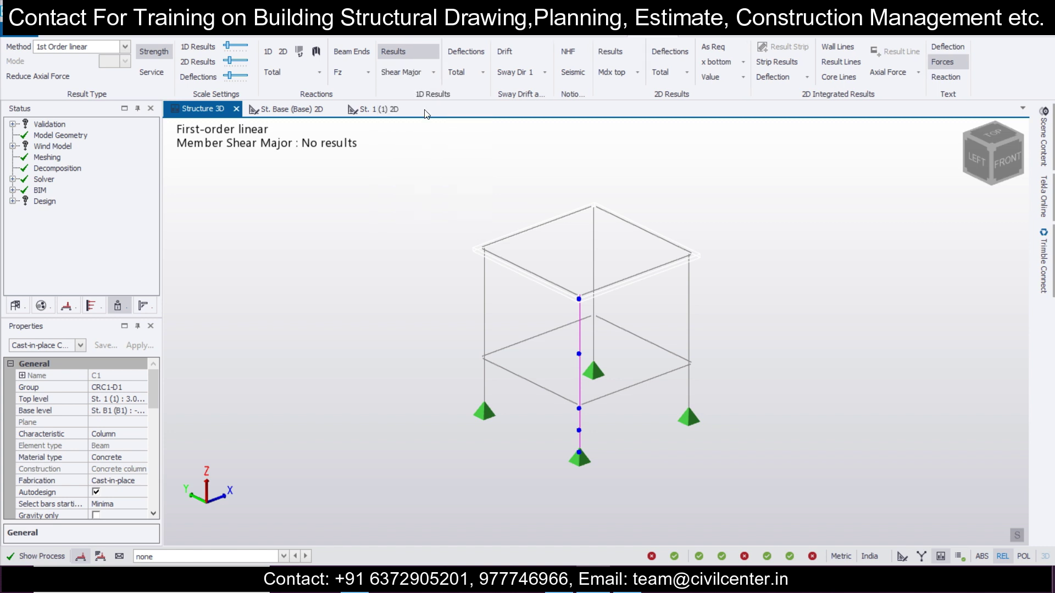
left_click(256, 555)
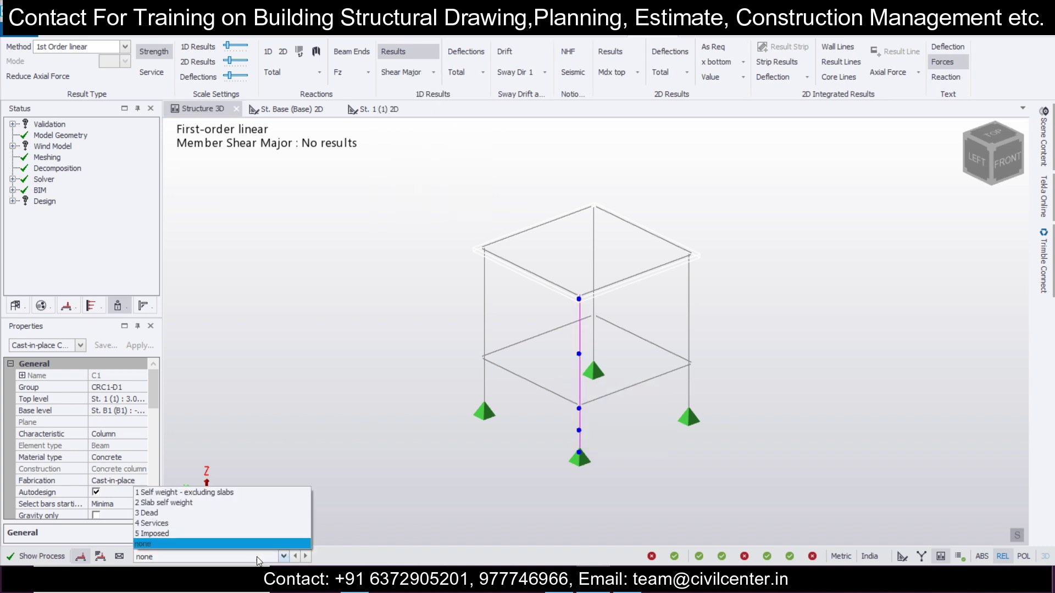
left_click(99, 556)
left_click(148, 555)
left_click(165, 533)
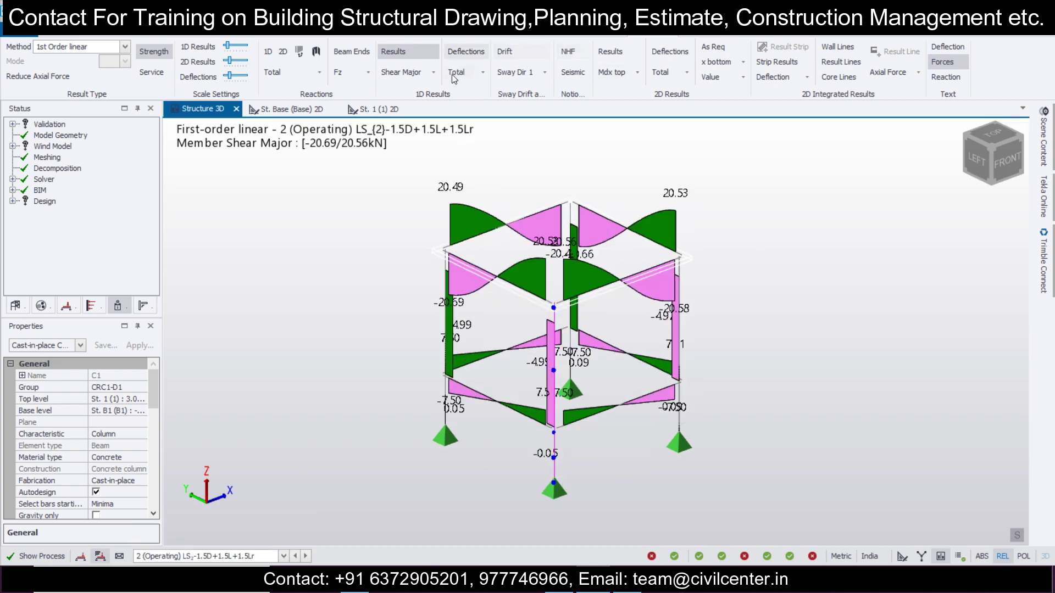
Switch the member diagrams from shear to Axial Force.
left_click(424, 71)
left_click(434, 72)
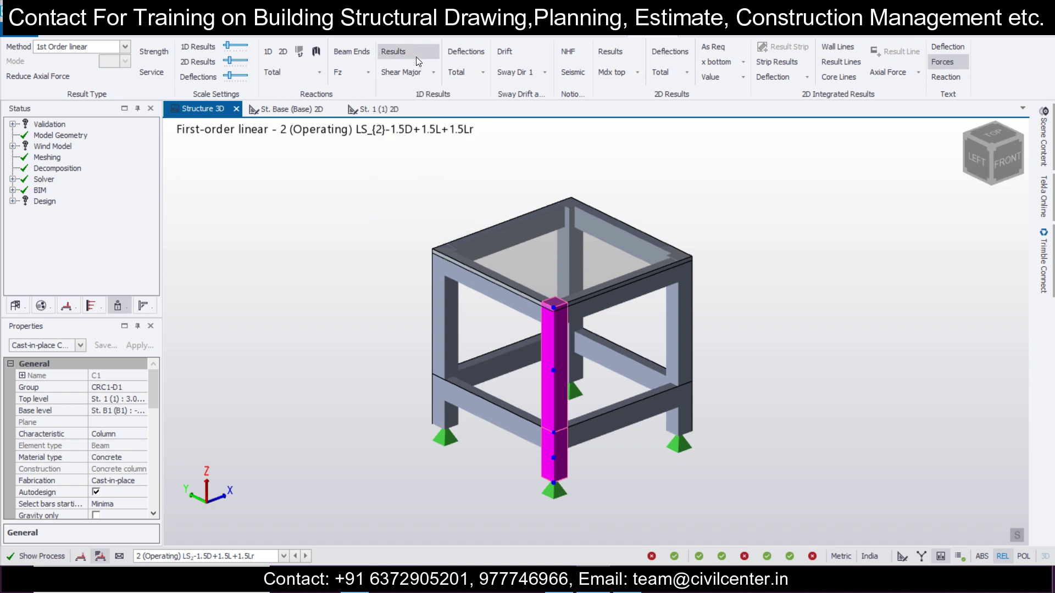
left_click(426, 106)
left_click(434, 72)
left_click(438, 91)
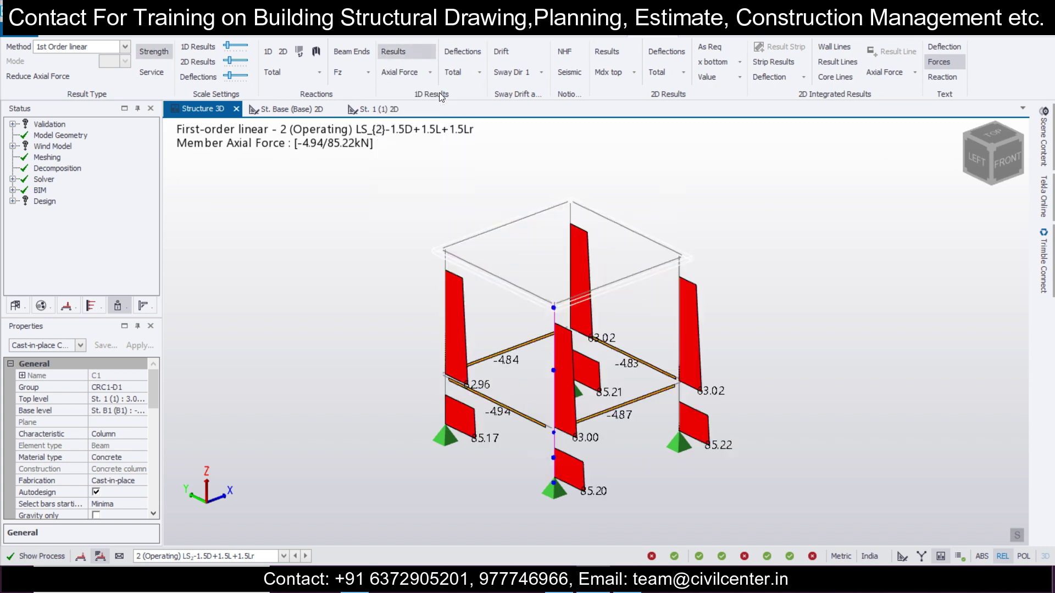
scroll(721, 445, "up", 5)
scroll(684, 347, "down", 3)
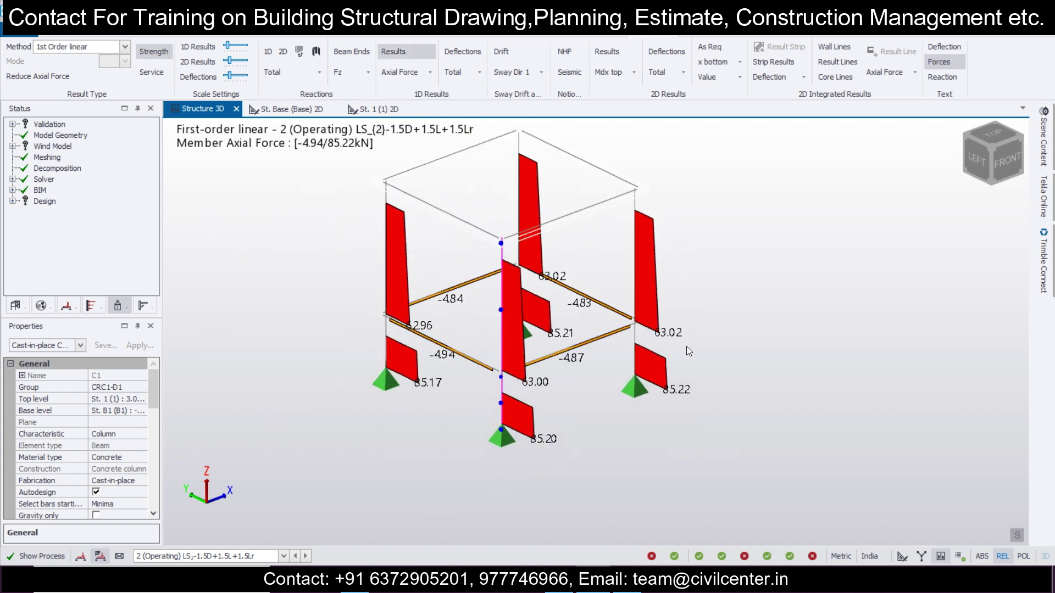
left_click(125, 47)
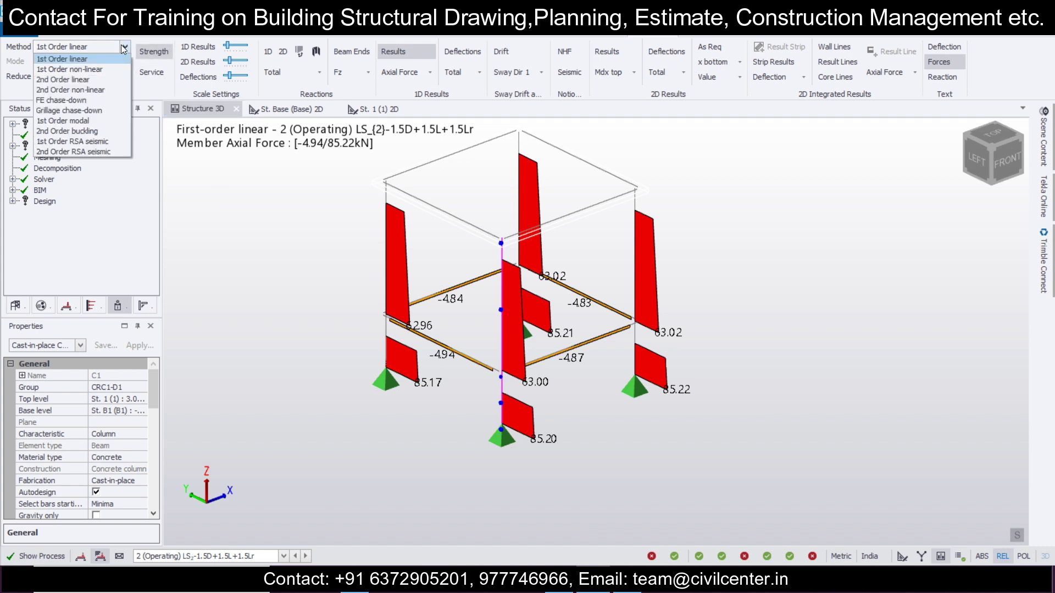
left_click(97, 81)
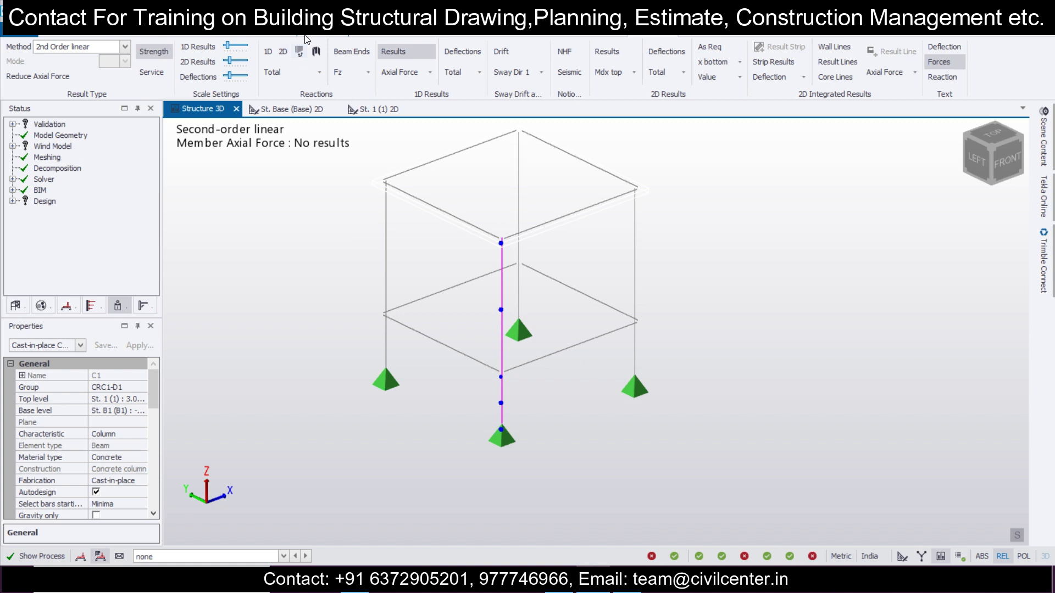
left_click(272, 560)
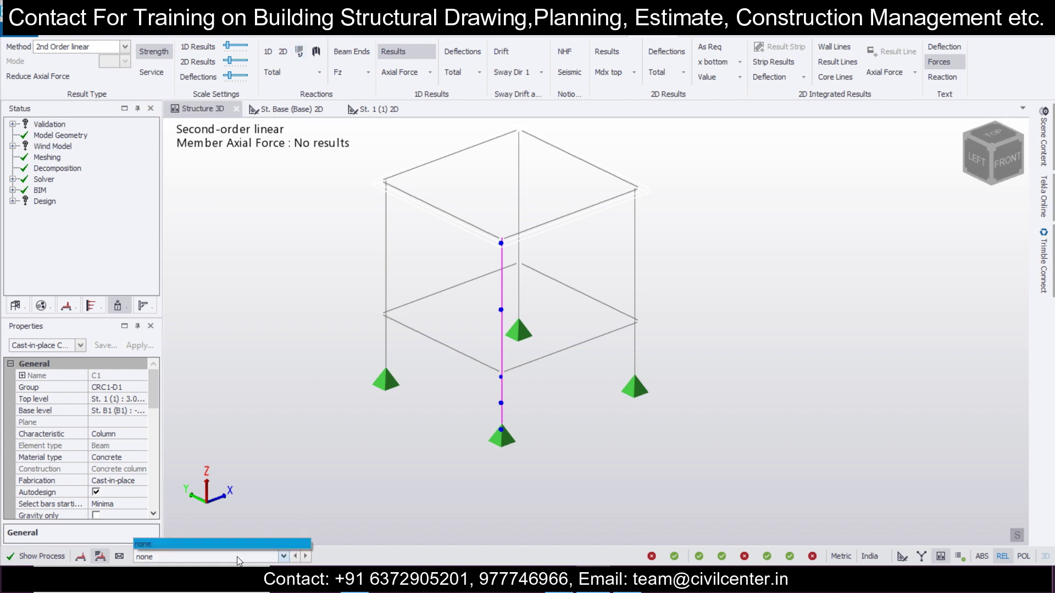
left_click(106, 556)
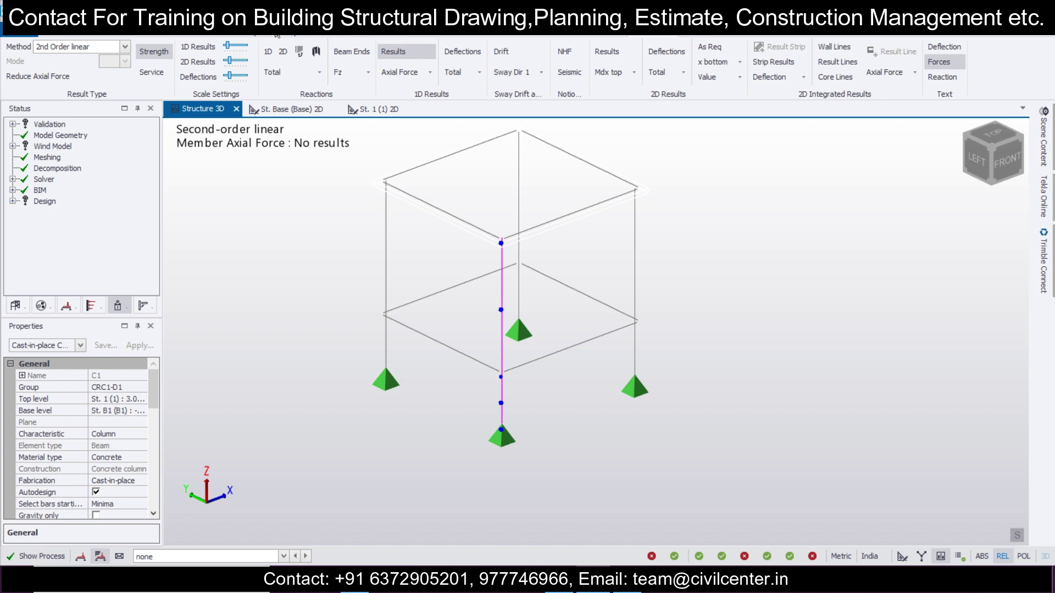
left_click(307, 36)
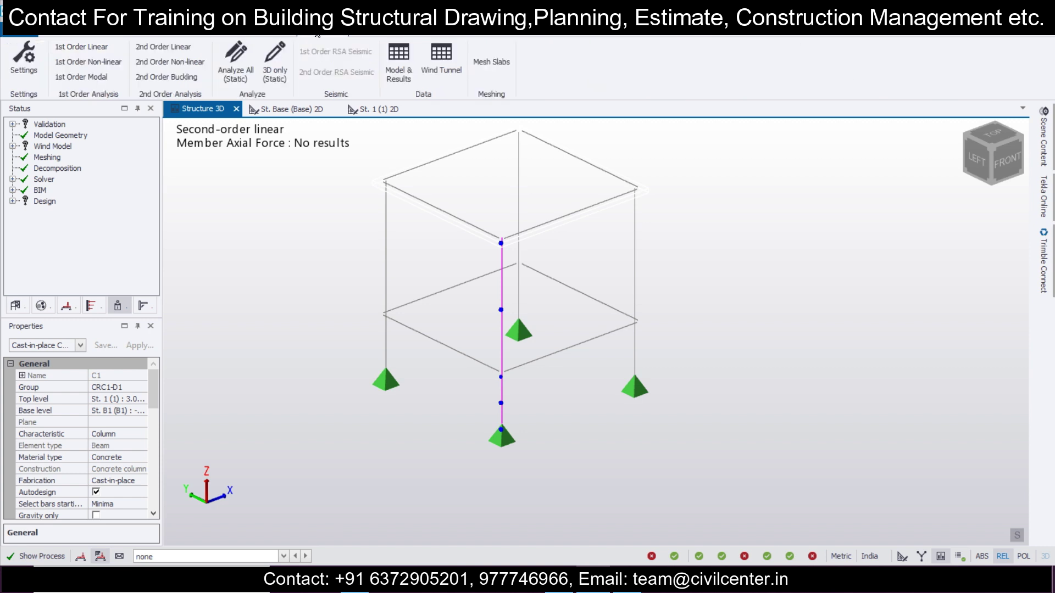
left_click(176, 51)
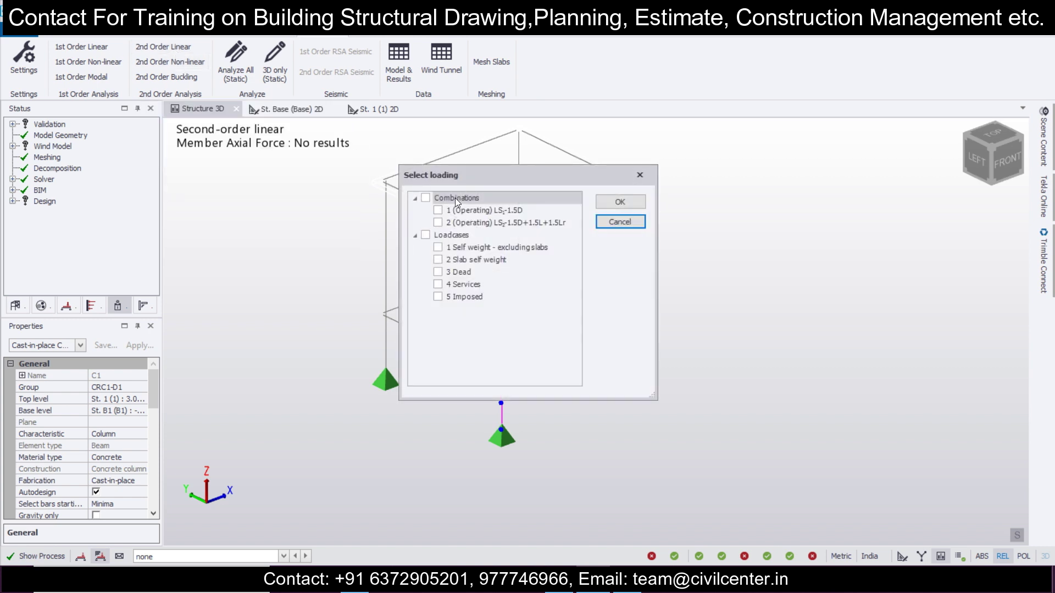
left_click(426, 198)
left_click(626, 203)
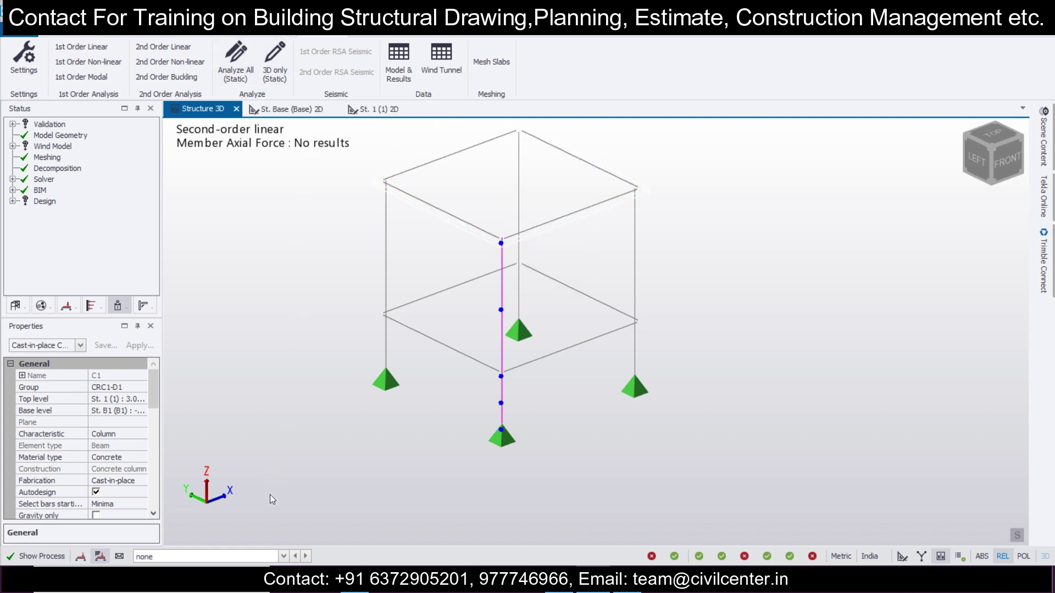
left_click(269, 549)
left_click(272, 529)
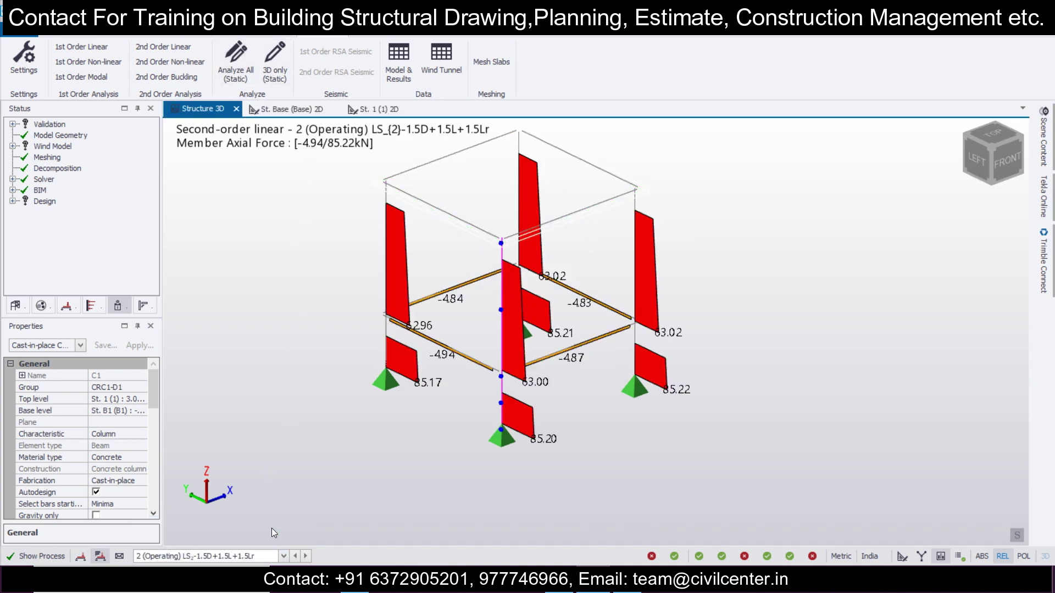
scroll(458, 335, "up", 4)
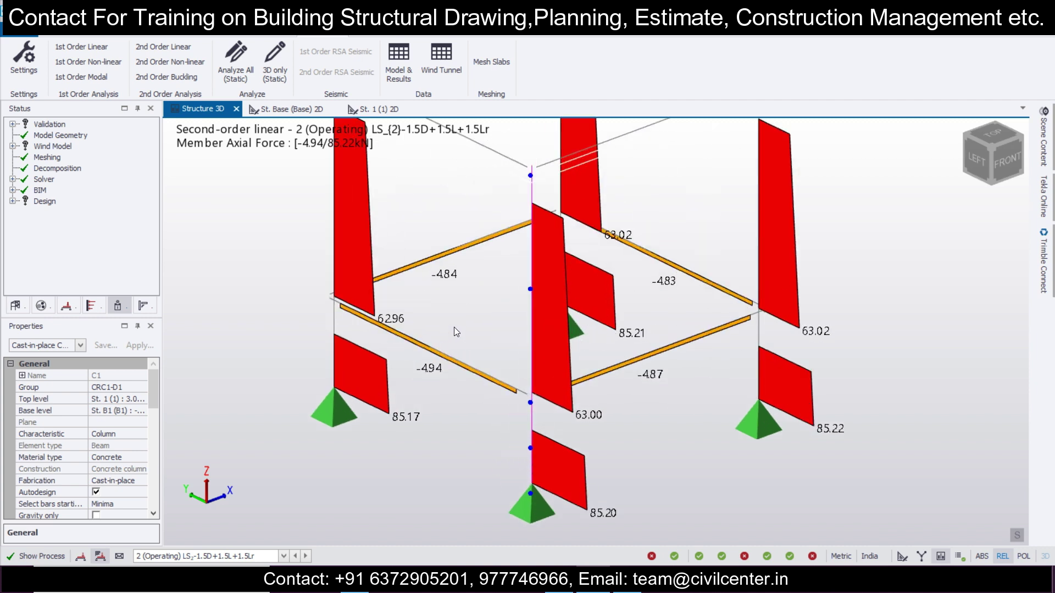
scroll(407, 336, "down", 2)
scroll(416, 316, "down", 2)
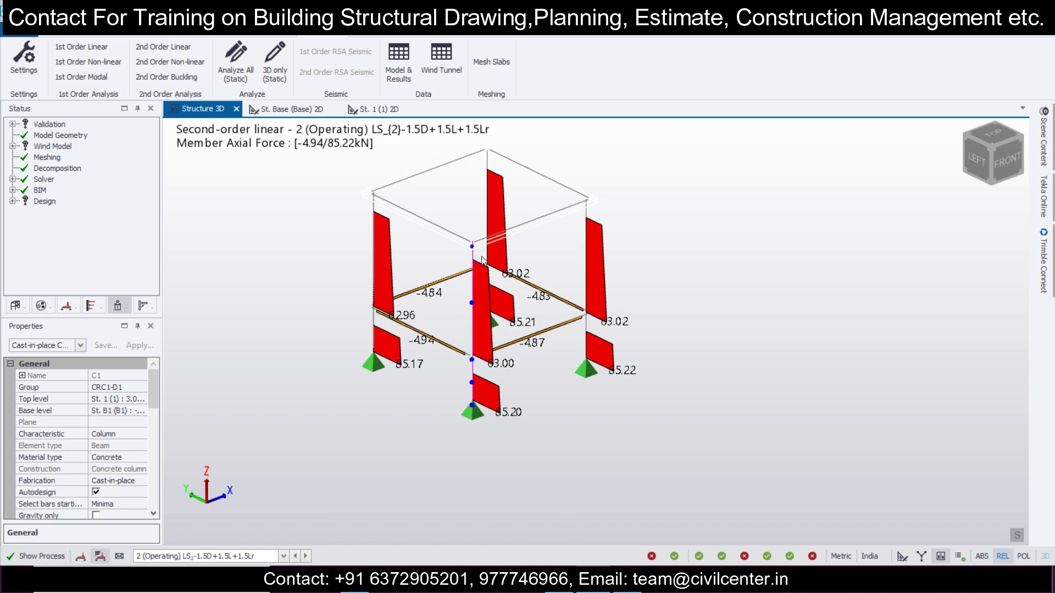
middle_click_drag(483, 260, 509, 294)
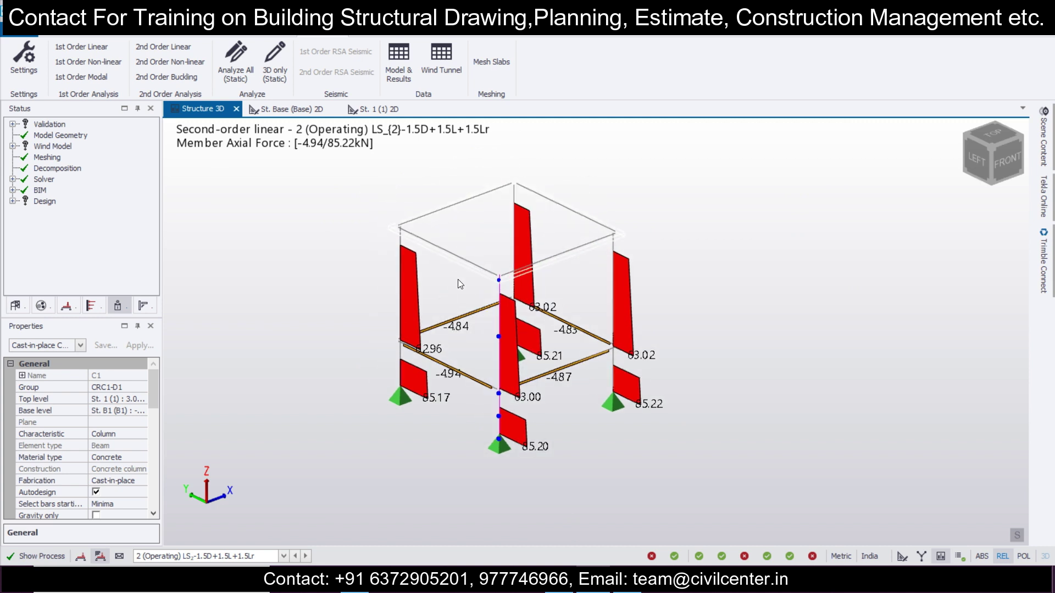
Run the 1st Order Modal analysis and inspect its missing modal mass combinations error.
left_click(103, 81)
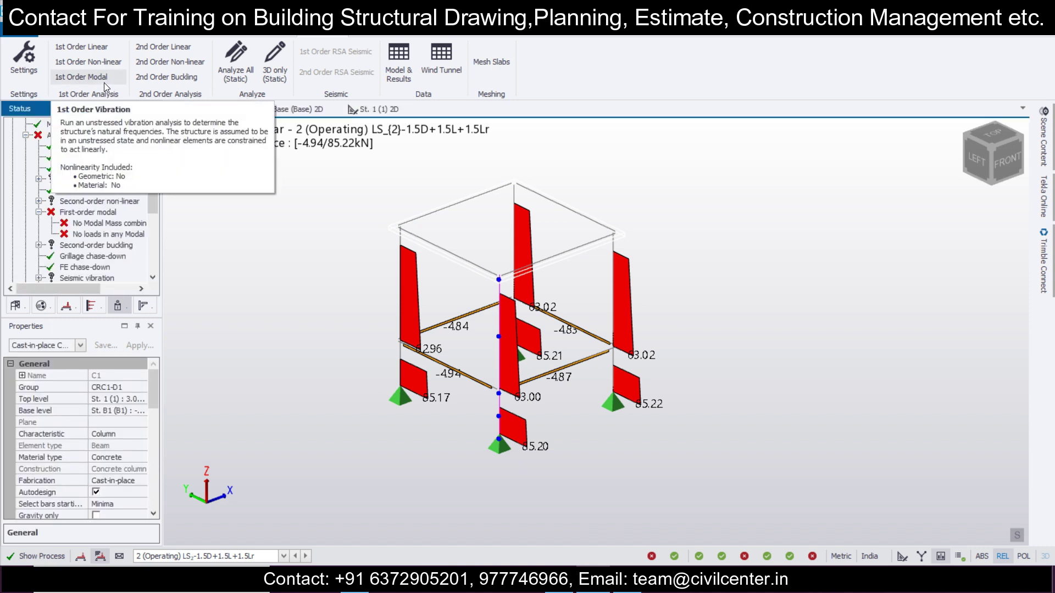
mouse_move(84, 289)
left_mouse_down()
mouse_move(121, 289)
mouse_move(104, 288)
left_mouse_up()
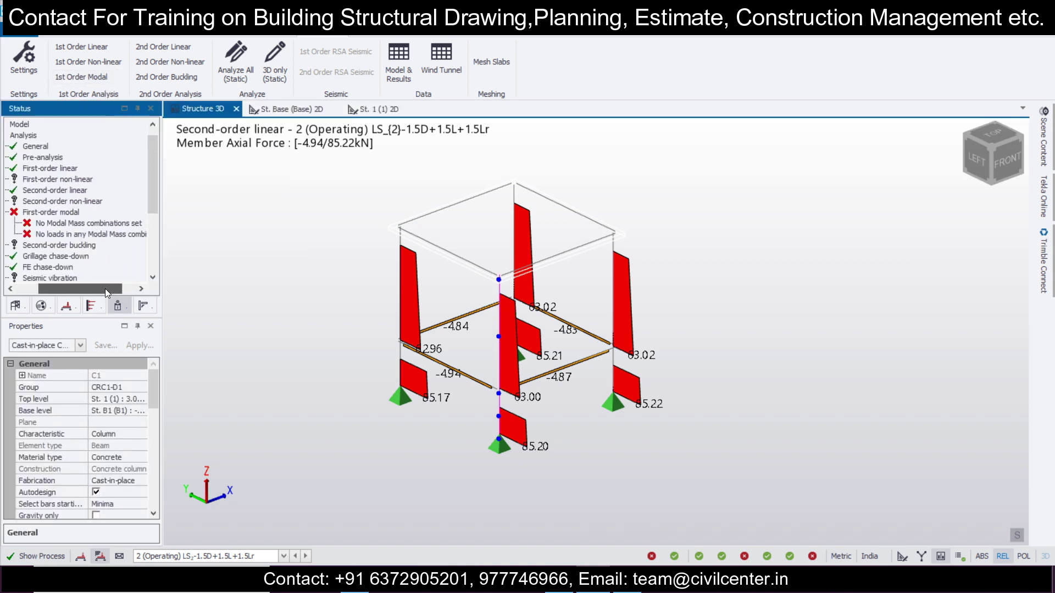
left_click(44, 224)
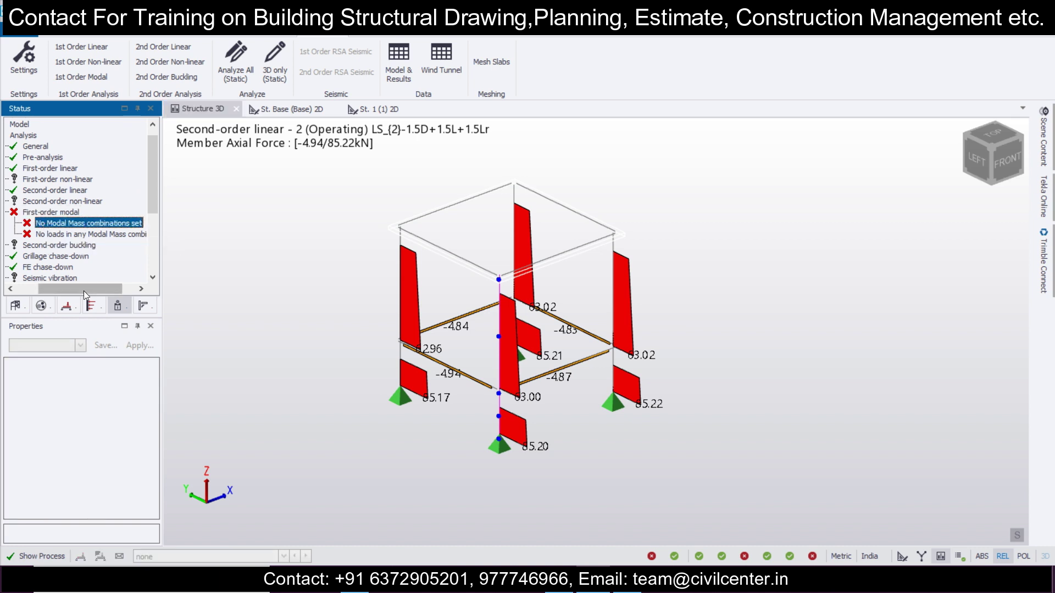
left_click_drag(84, 289, 49, 296)
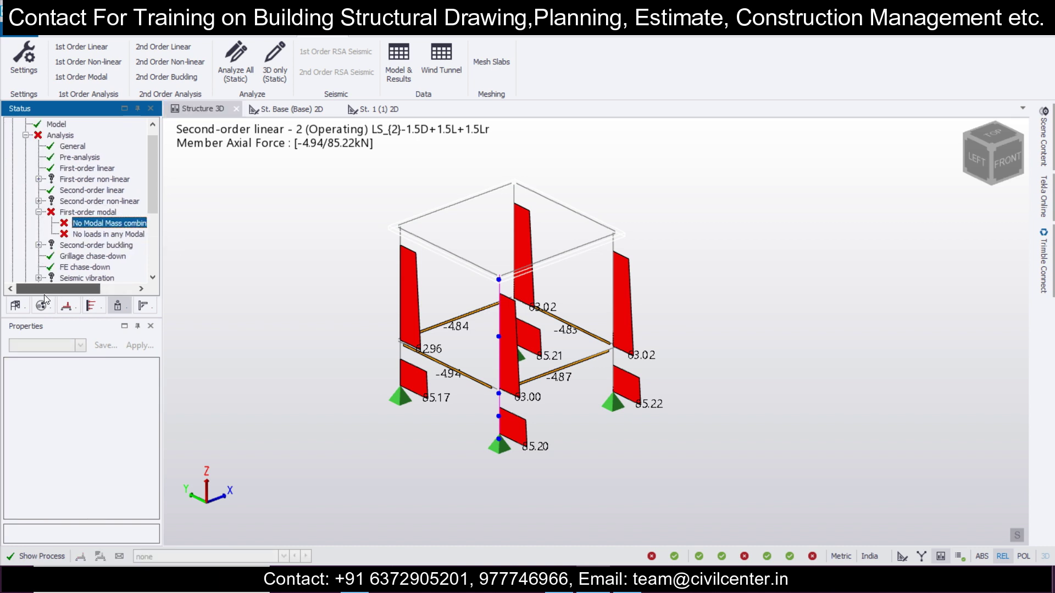
Review the First-order modal status entries, including the no-loads-in-modal-mass error and its options.
left_click(111, 213)
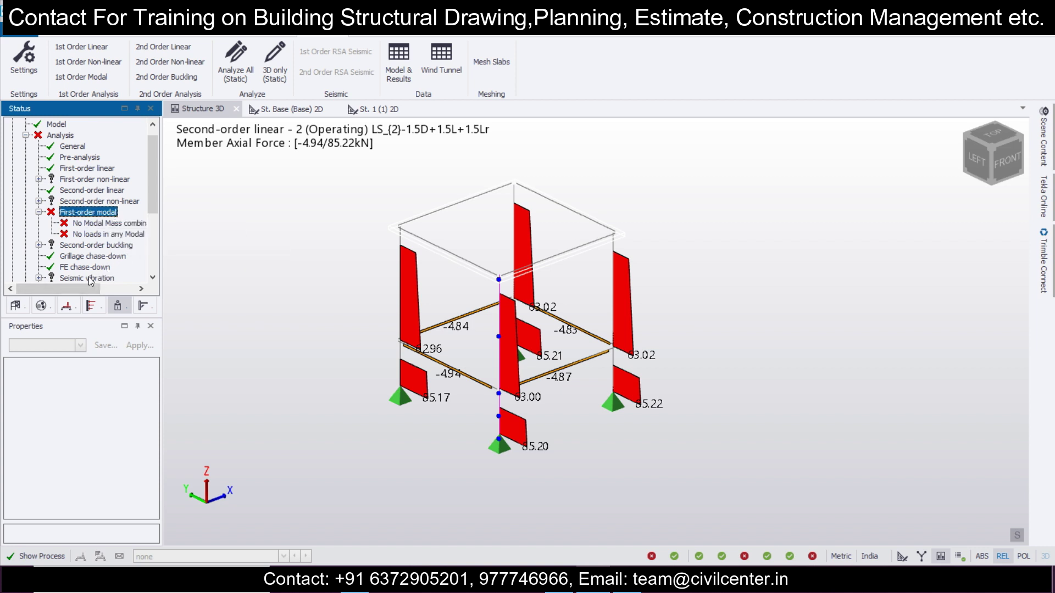
left_click_drag(77, 286, 119, 295)
left_click(102, 236)
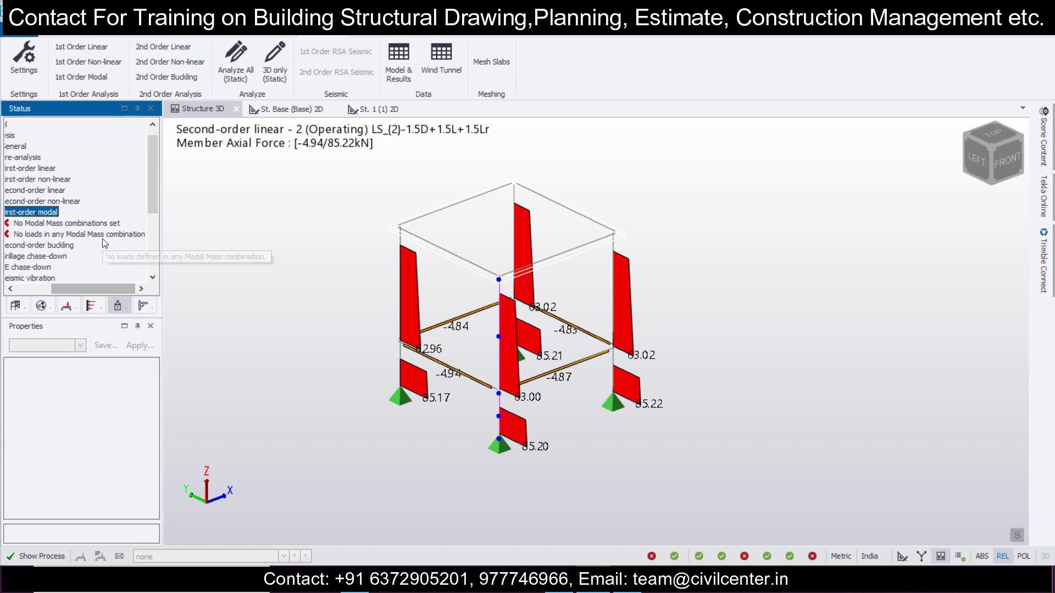
right_click(104, 243)
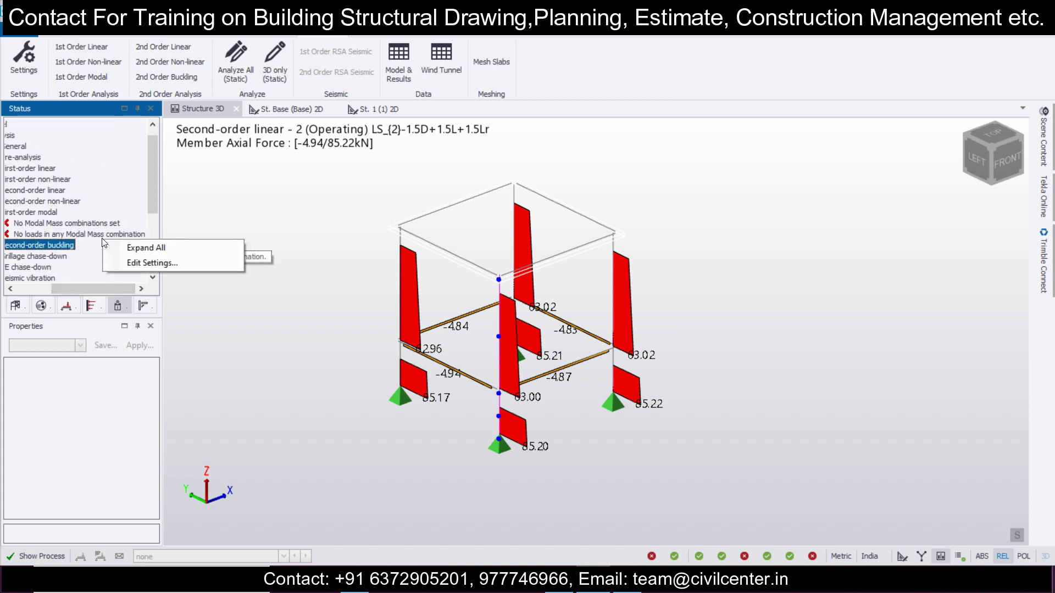
left_click(103, 235)
right_click(102, 237)
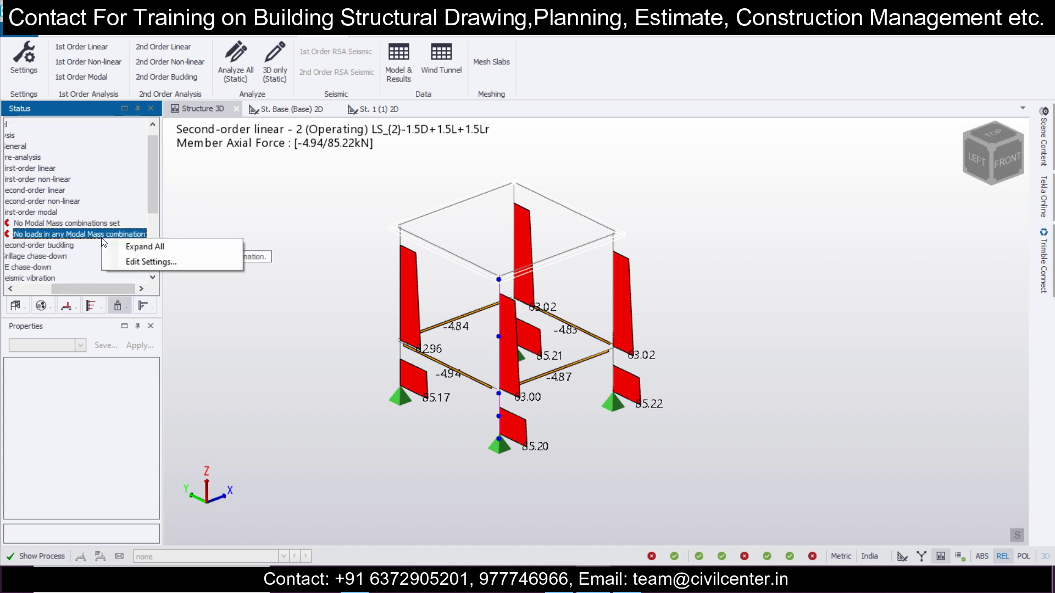
Expand the status tree, then start the seismic wizard ignoring Base with importance factor 1.5.
left_click(138, 248)
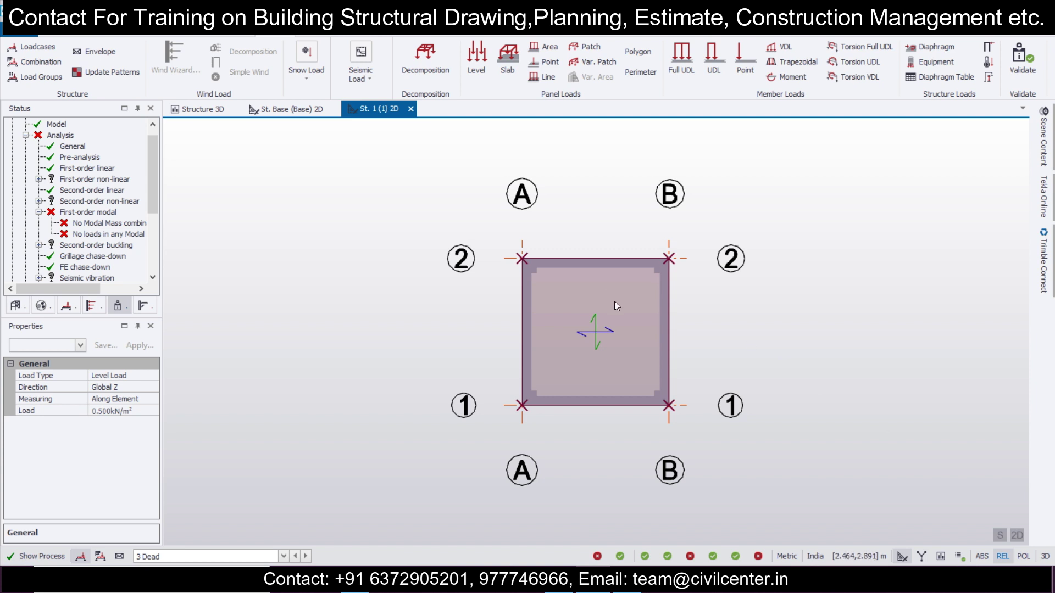
left_click(194, 112)
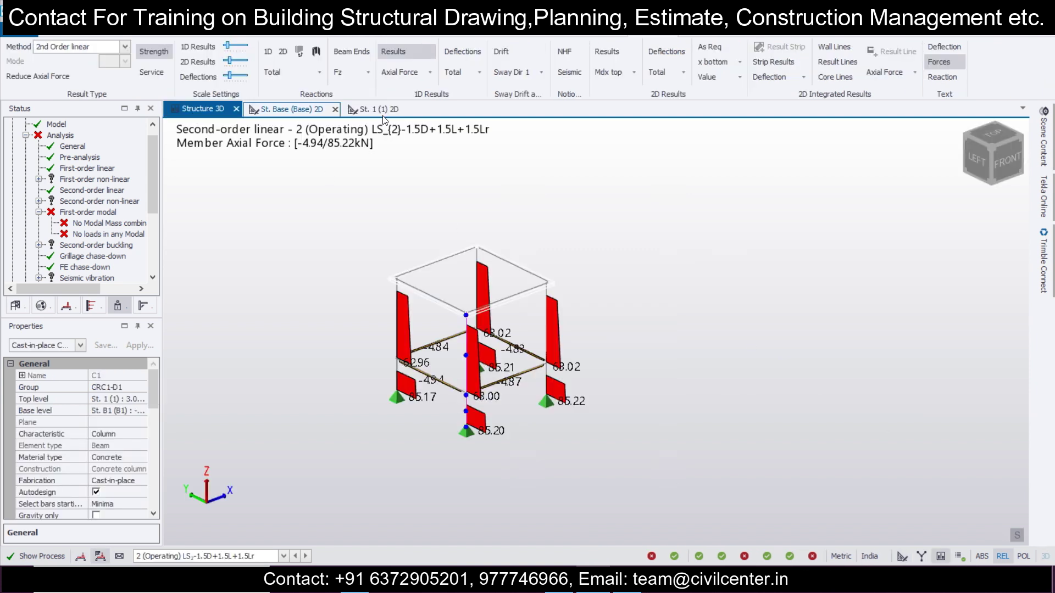
left_click(300, 33)
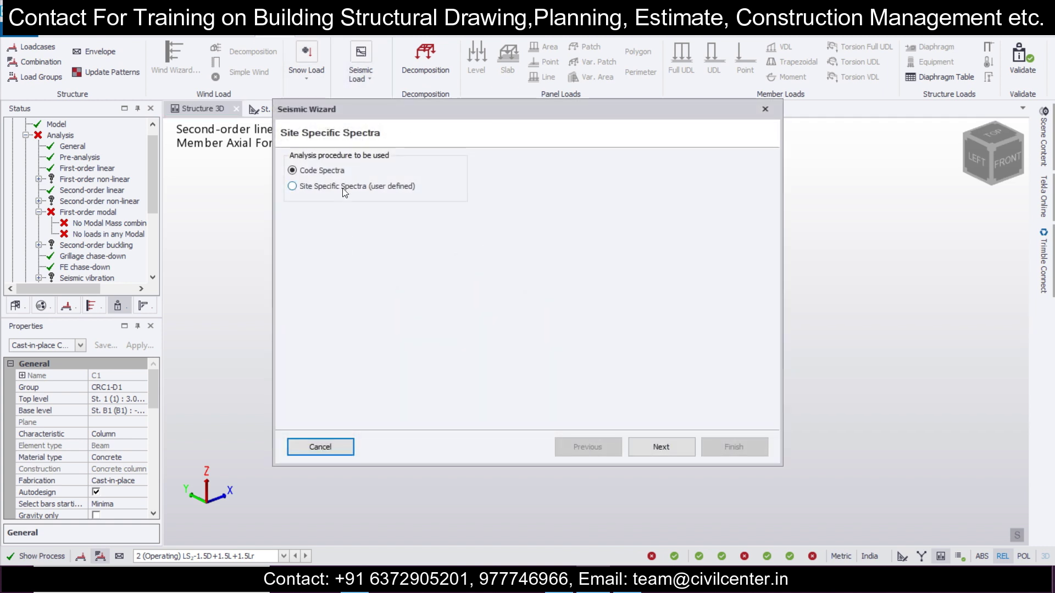
left_click(661, 446)
left_click(443, 225)
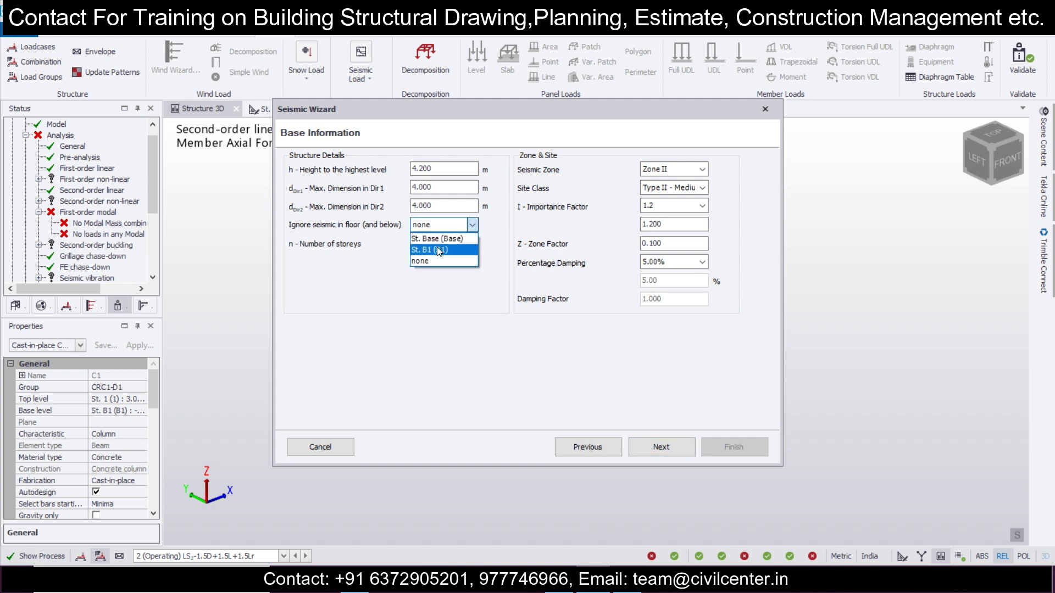
left_click(443, 238)
left_click(672, 206)
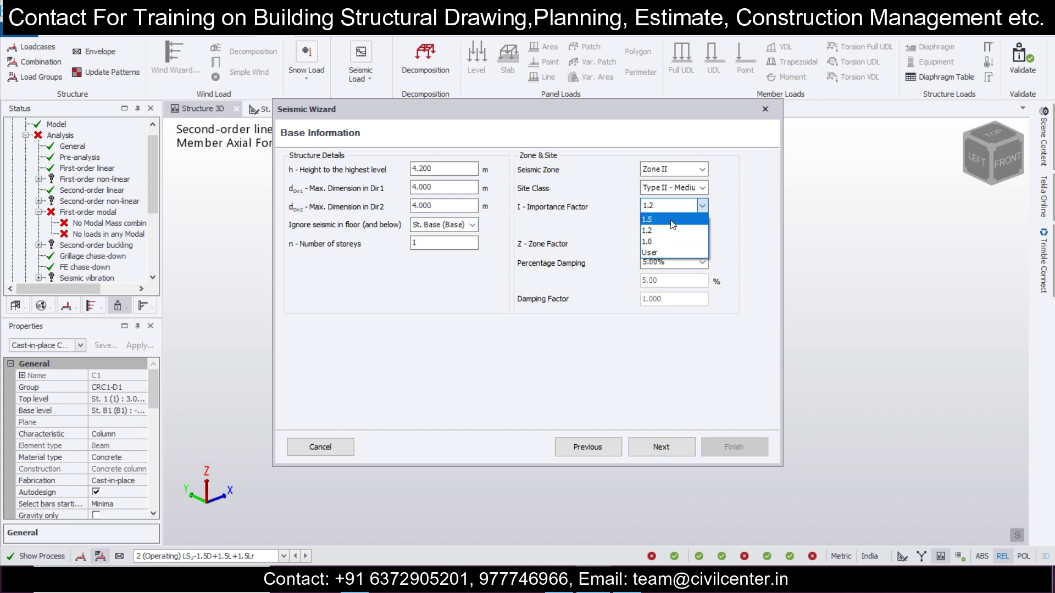
left_click(672, 220)
left_click(658, 447)
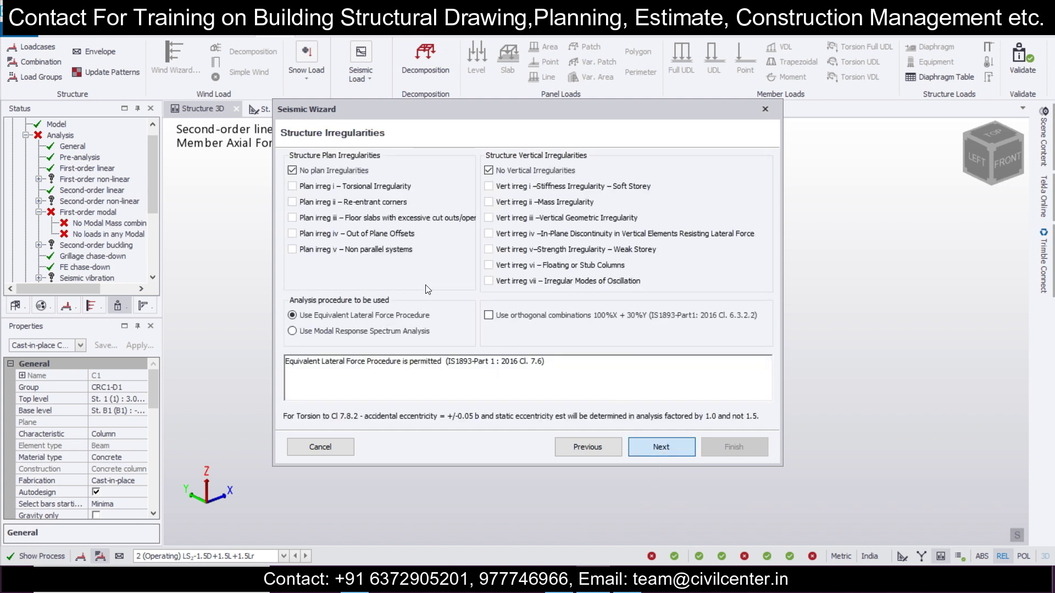
Choose modal response spectrum analysis with RC MRF building structure type in both directions.
left_click(351, 332)
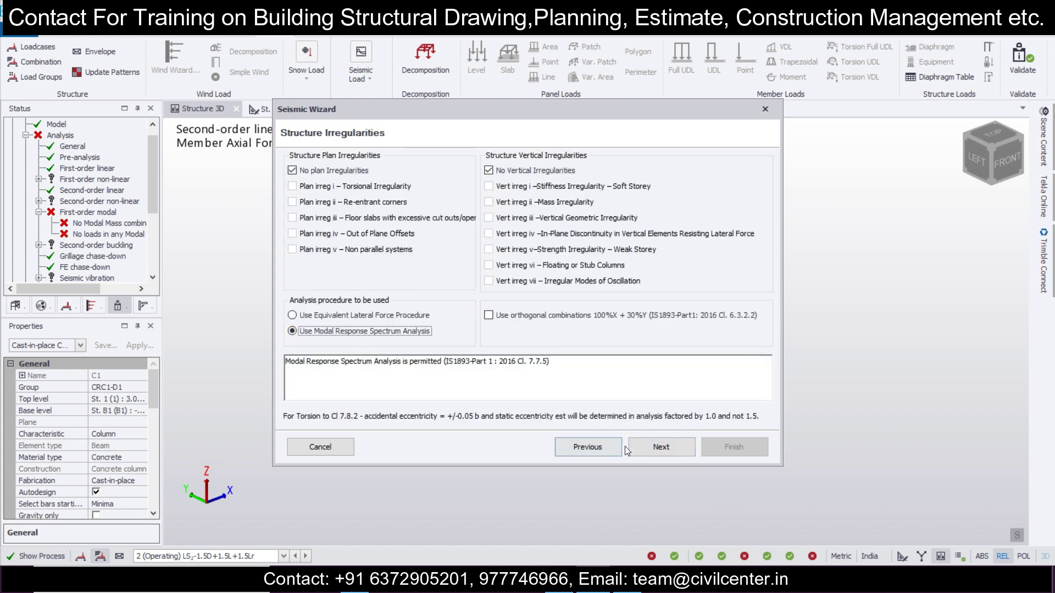
left_click(651, 448)
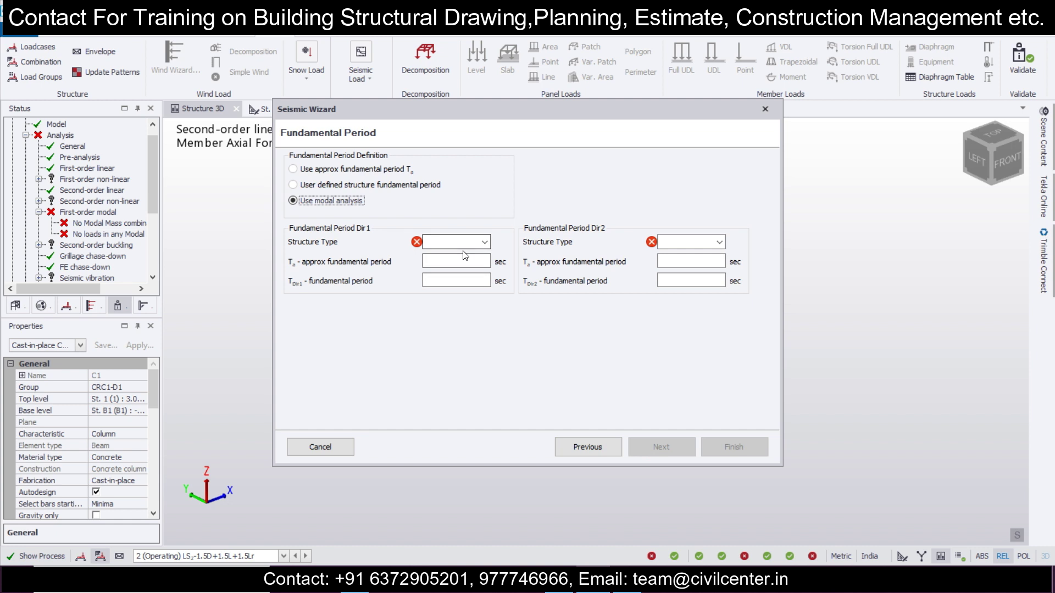
left_click(468, 244)
left_click(528, 256)
left_click(687, 242)
left_click(685, 254)
left_click(688, 447)
Set both directions to Moment Frame Systems, include all five loadcases in seismic weight, and finish.
left_click(470, 171)
left_click(466, 182)
left_click(648, 169)
left_click(608, 181)
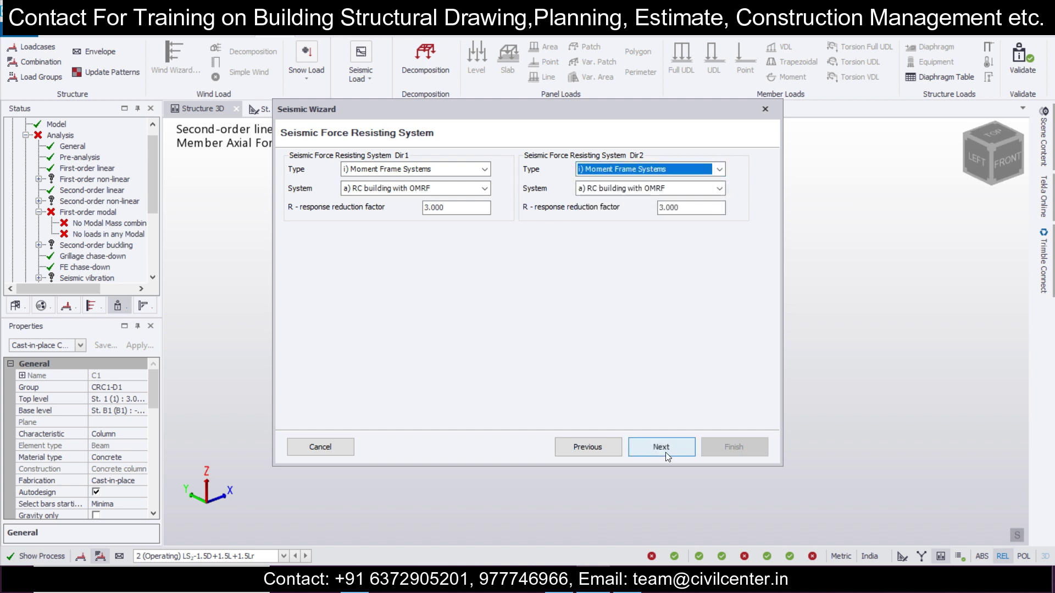
left_click(664, 453)
left_click(409, 259, "shift")
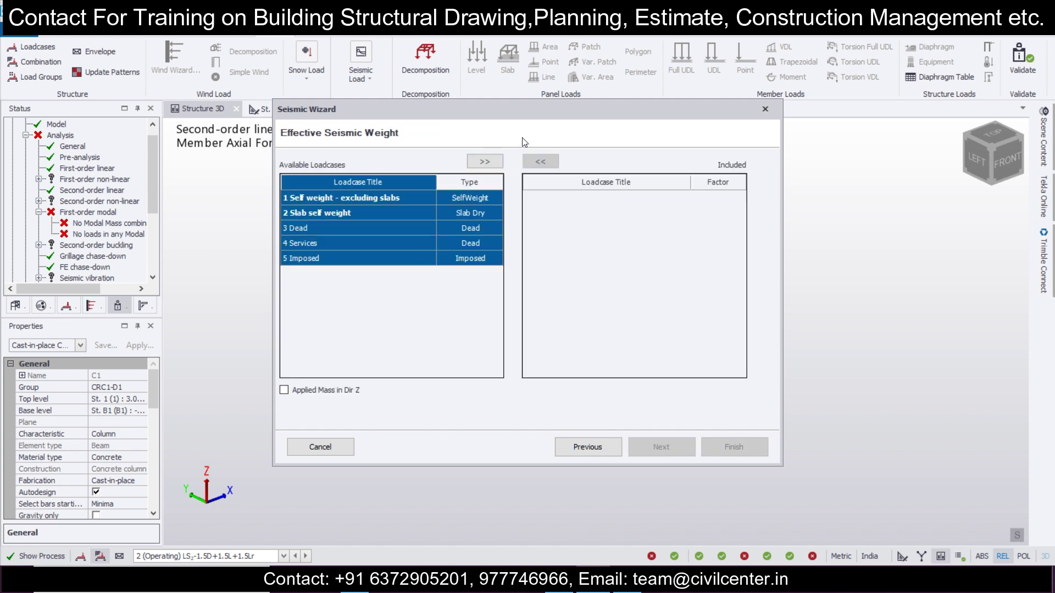
left_click(486, 161)
left_click(669, 455)
left_click(671, 452)
left_click(734, 445)
Generate the seismic load combinations for the Operating scenario.
left_click(582, 314)
left_click(583, 328)
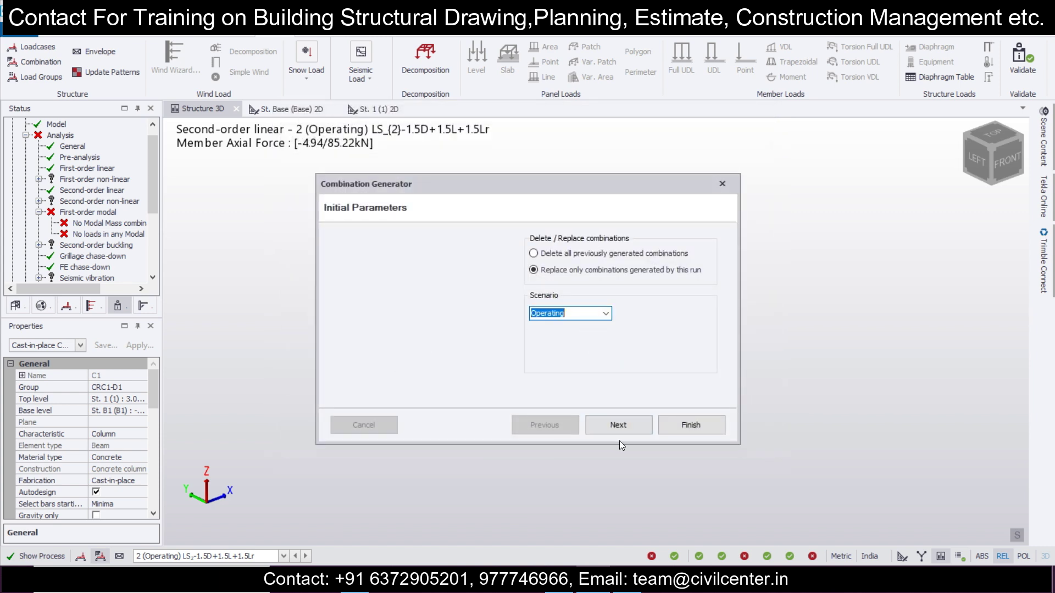
left_click(617, 424)
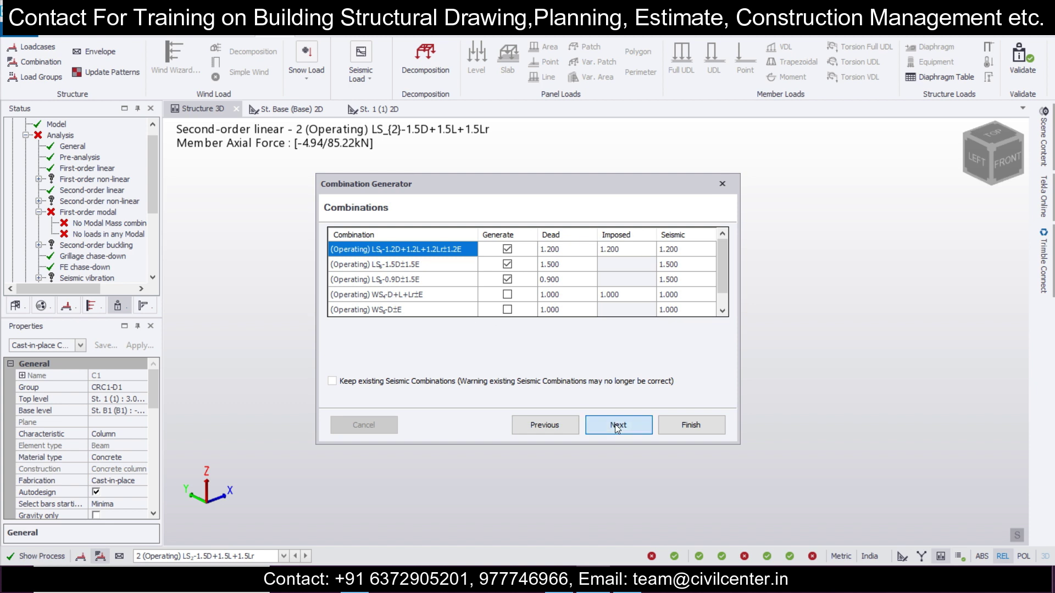
left_click(615, 424)
left_click(691, 425)
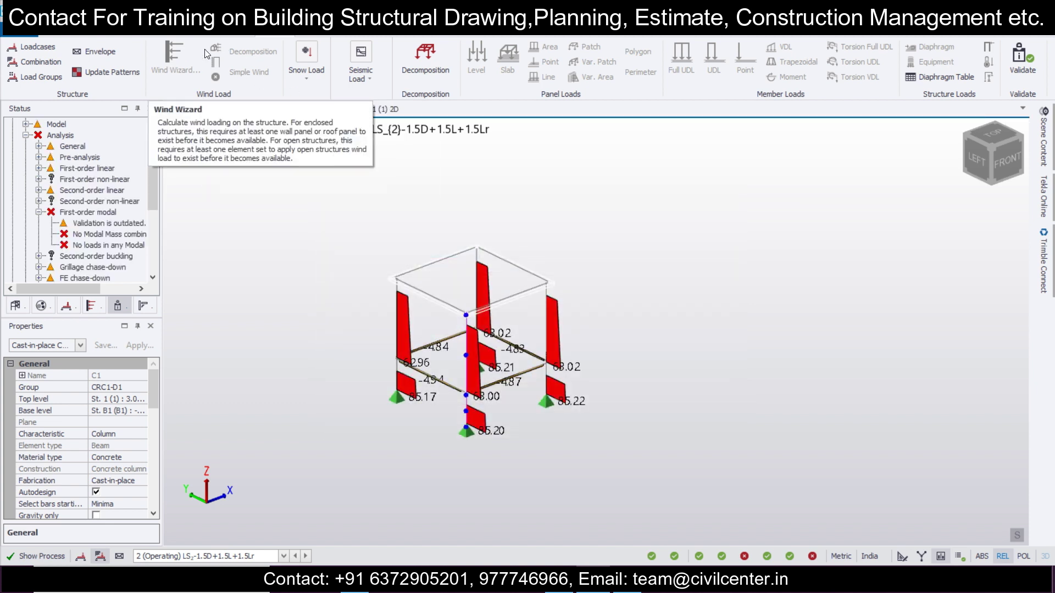
Regenerate all combinations, replacing old ones, yielding 1.2D+1.2L+1.2Lr±1.2E, 1.5D±1.5E and 0.9D±1.5E.
left_click(40, 61)
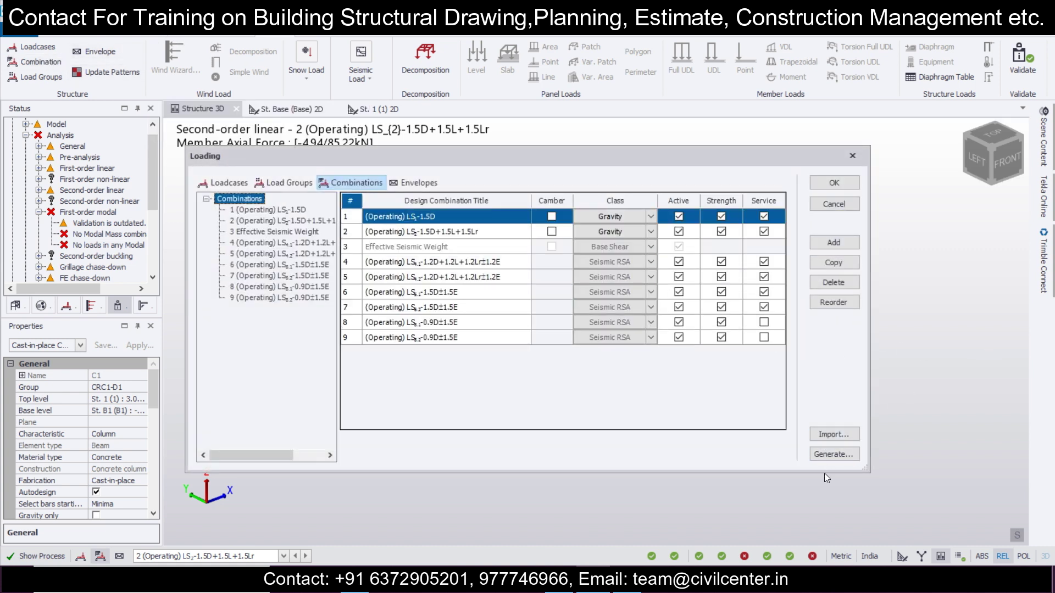
left_click(835, 459)
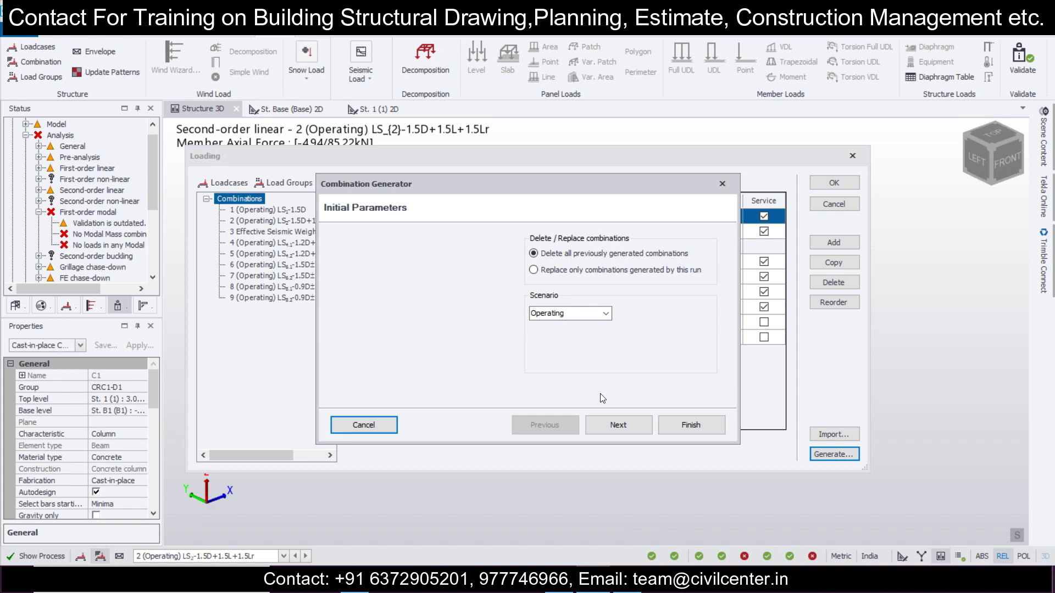
left_click(615, 426)
left_click(506, 251)
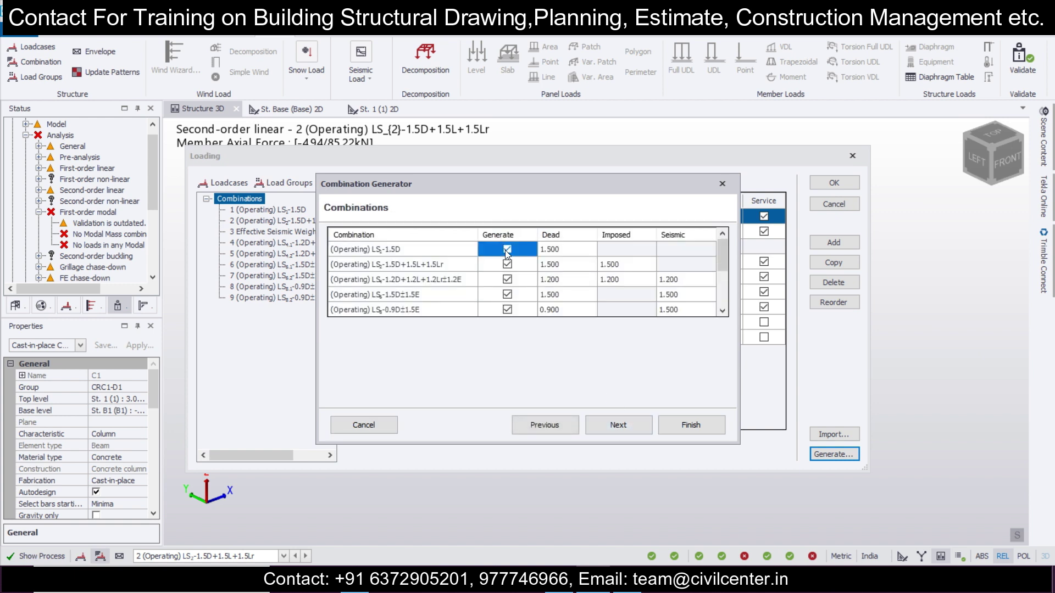
left_click(630, 430)
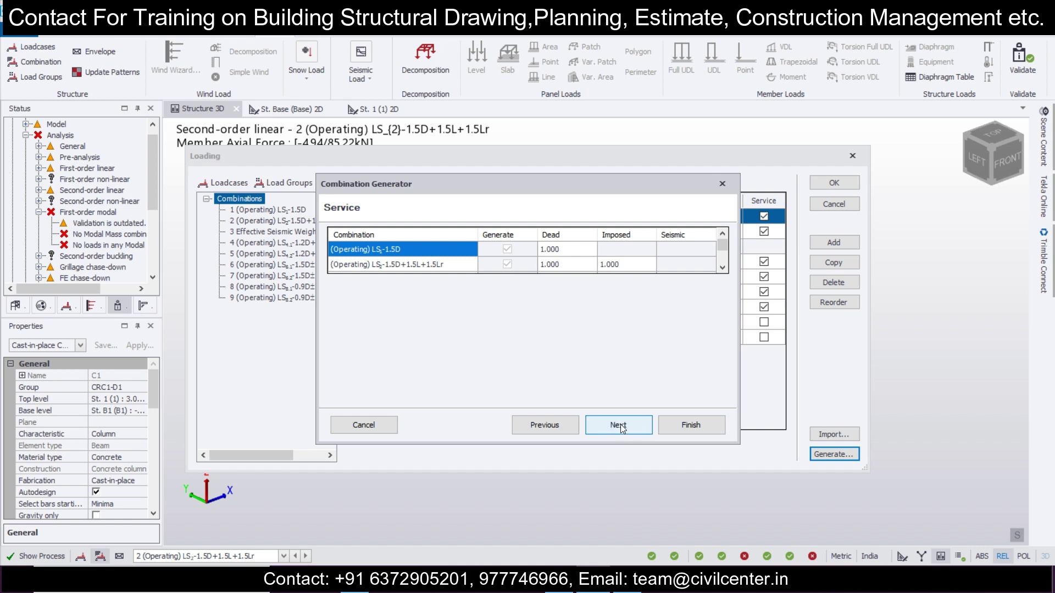
left_click(620, 427)
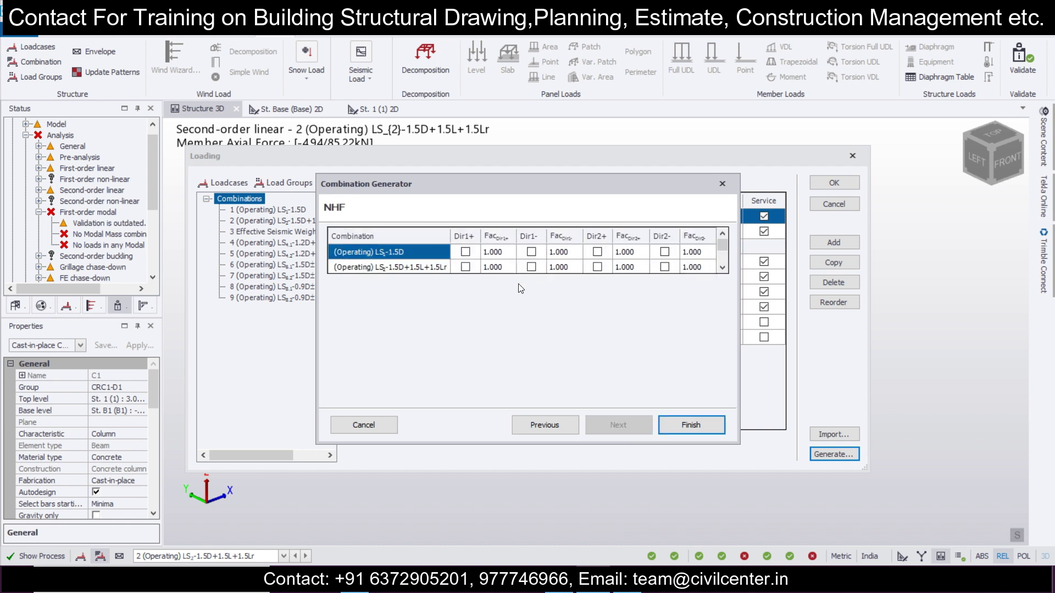
left_click(688, 426)
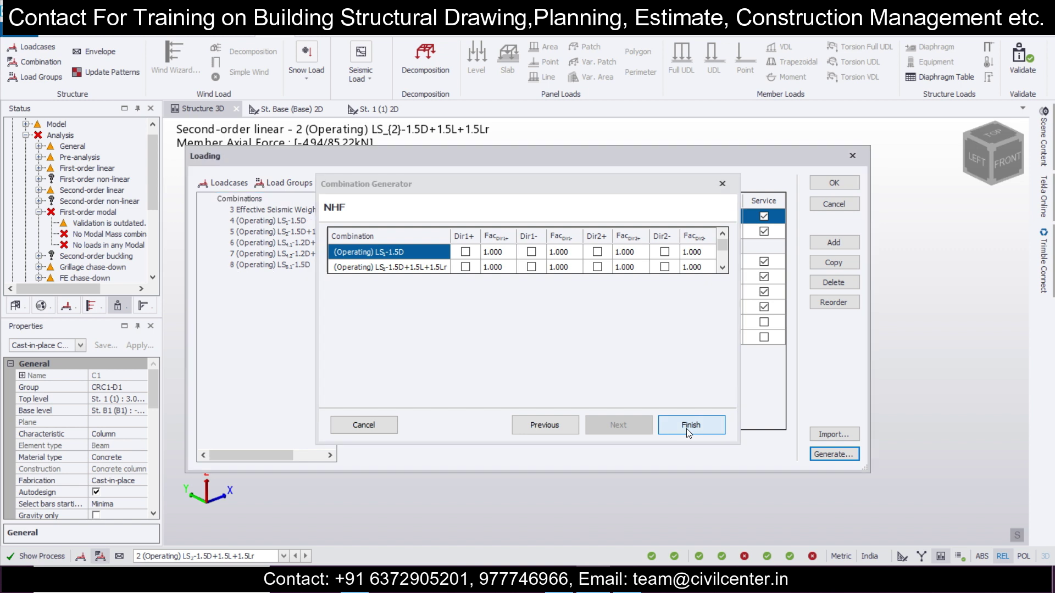
left_click(833, 184)
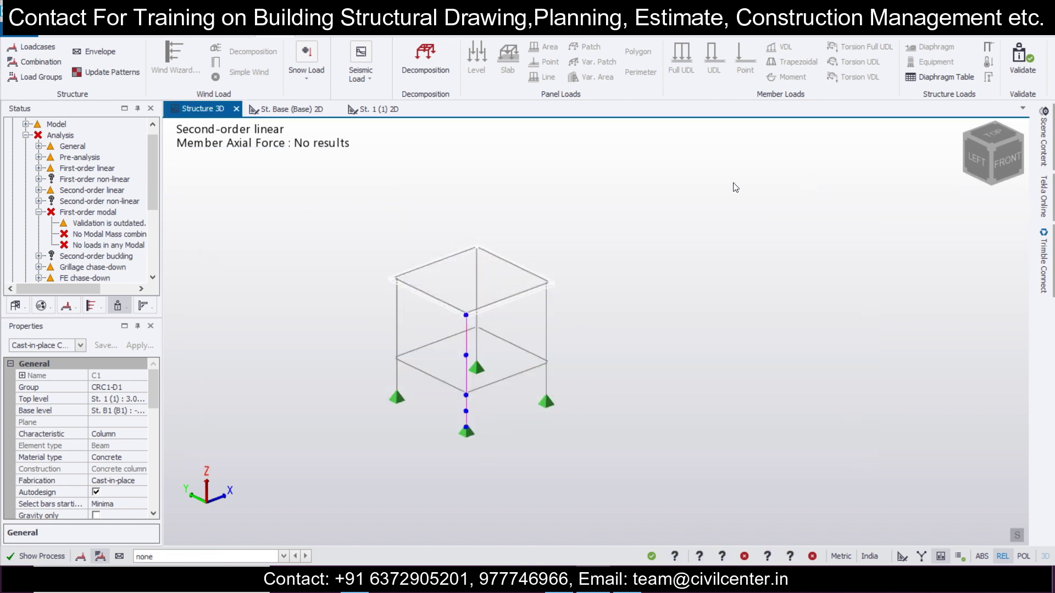
Run Design All (Static) and Design All (RSA), then select column C3 to check its RSA warning.
left_click(358, 36)
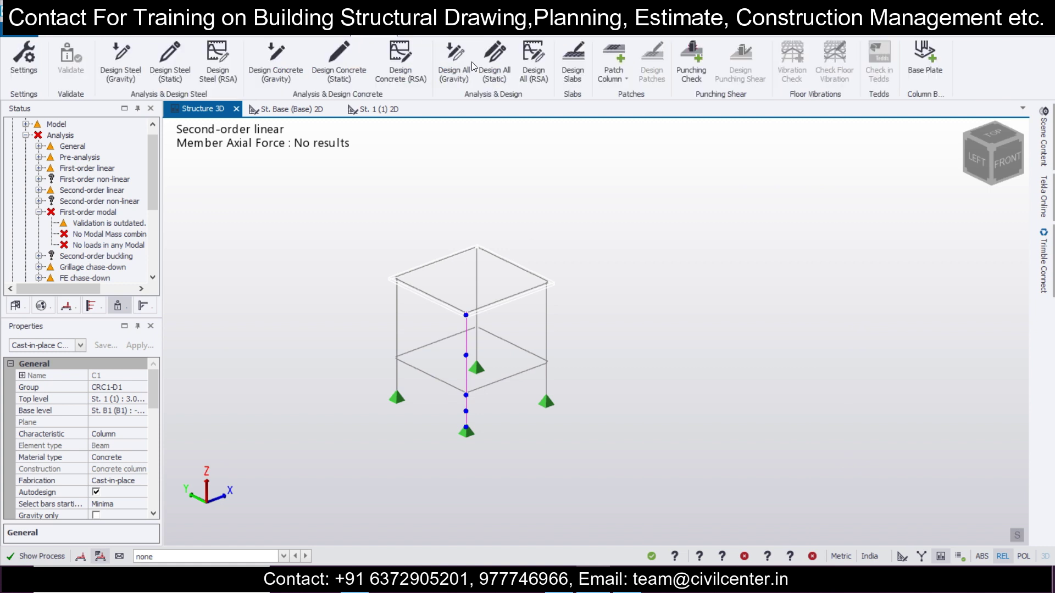
left_click(502, 74)
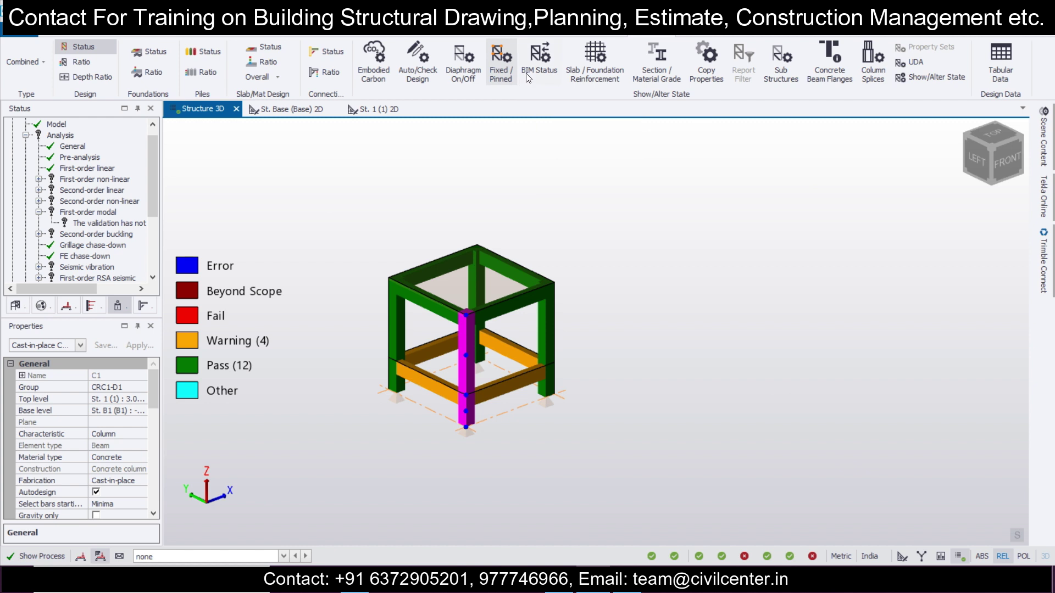
left_click(358, 36)
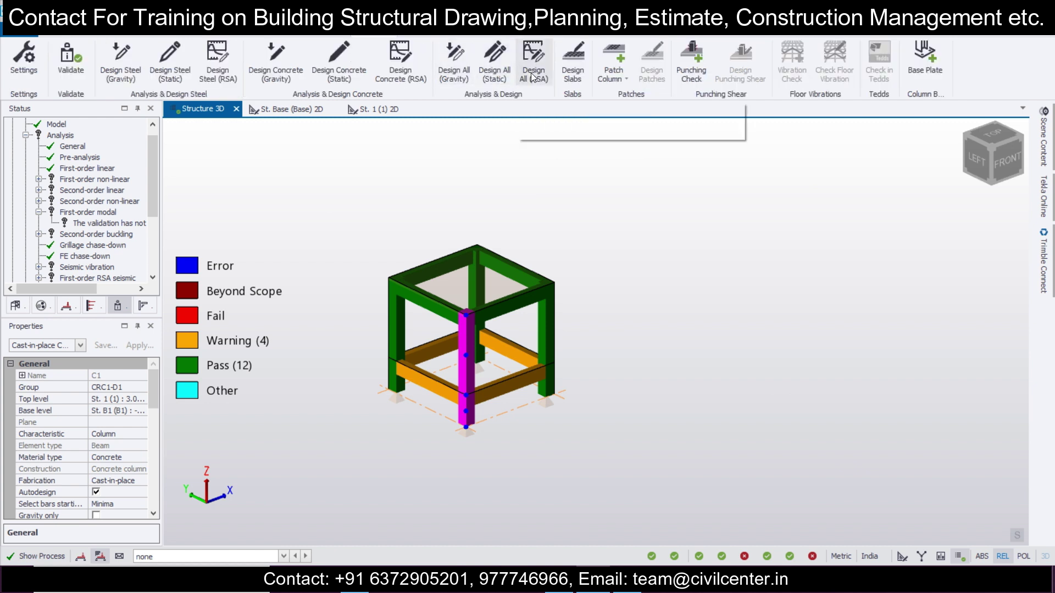
left_click(533, 76)
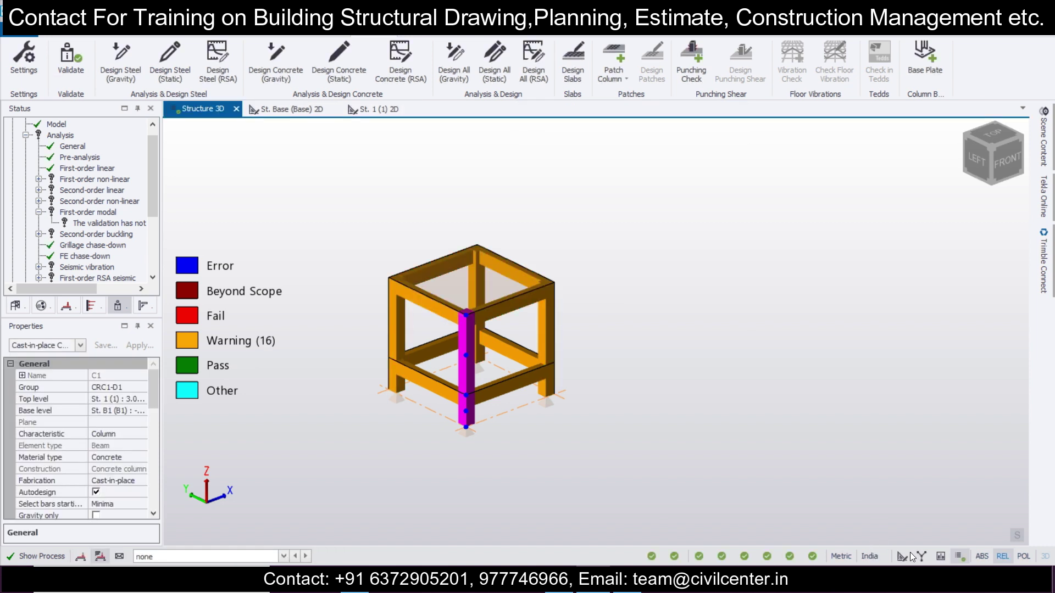
left_click(545, 335)
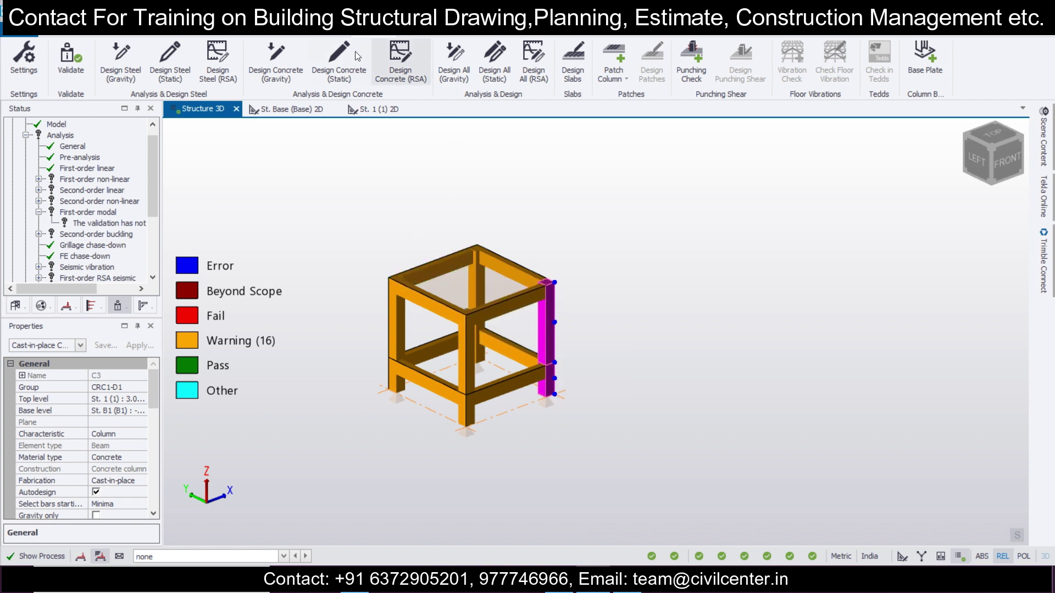
left_click(311, 35)
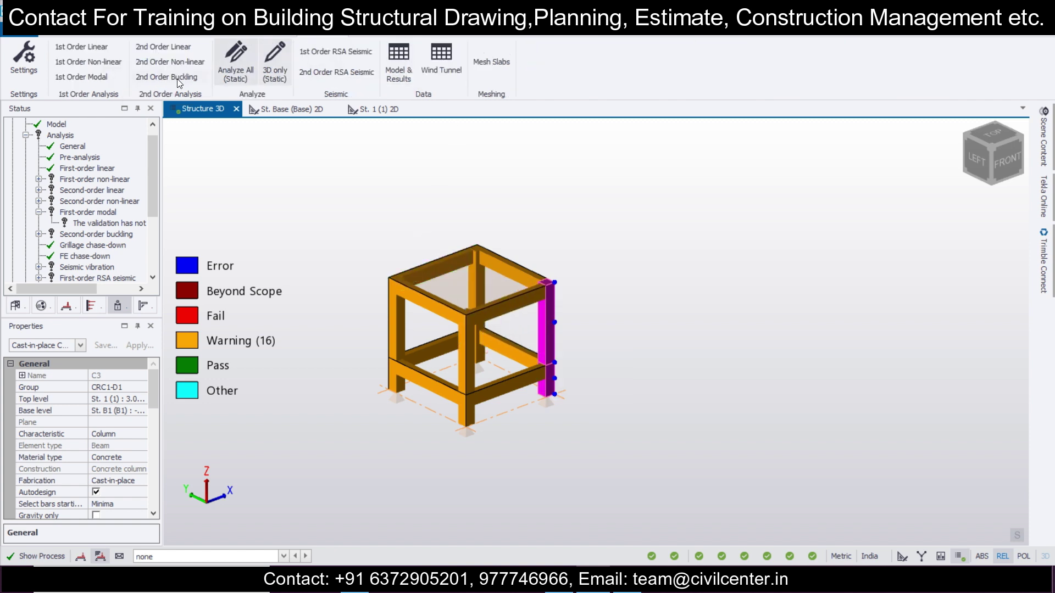
Run the 1st Order Modal analysis and show its Modal Frequencies table in Model & Results.
left_click(77, 76)
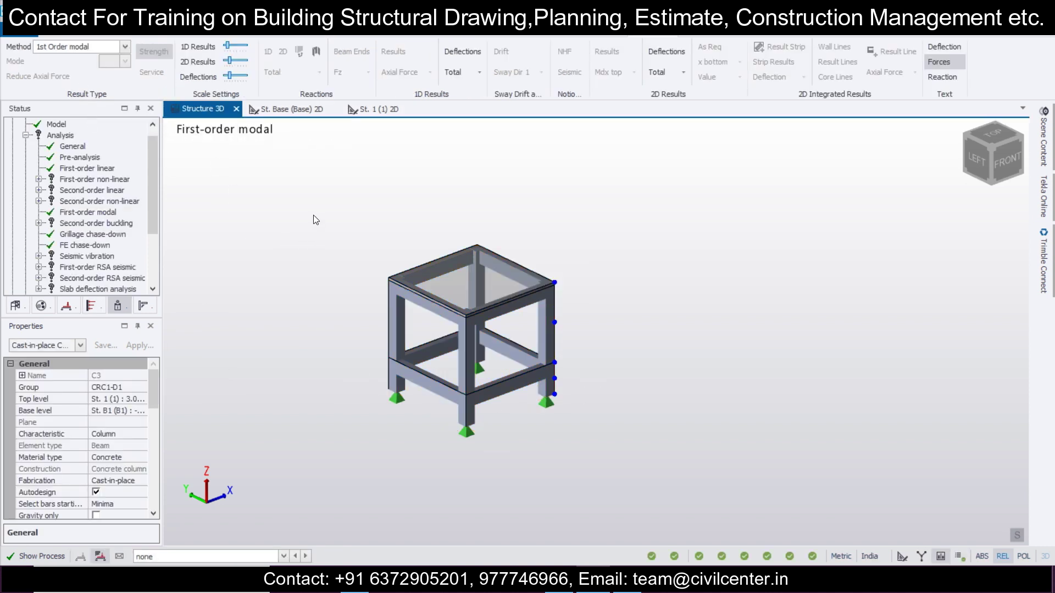
left_click_drag(153, 214, 144, 263)
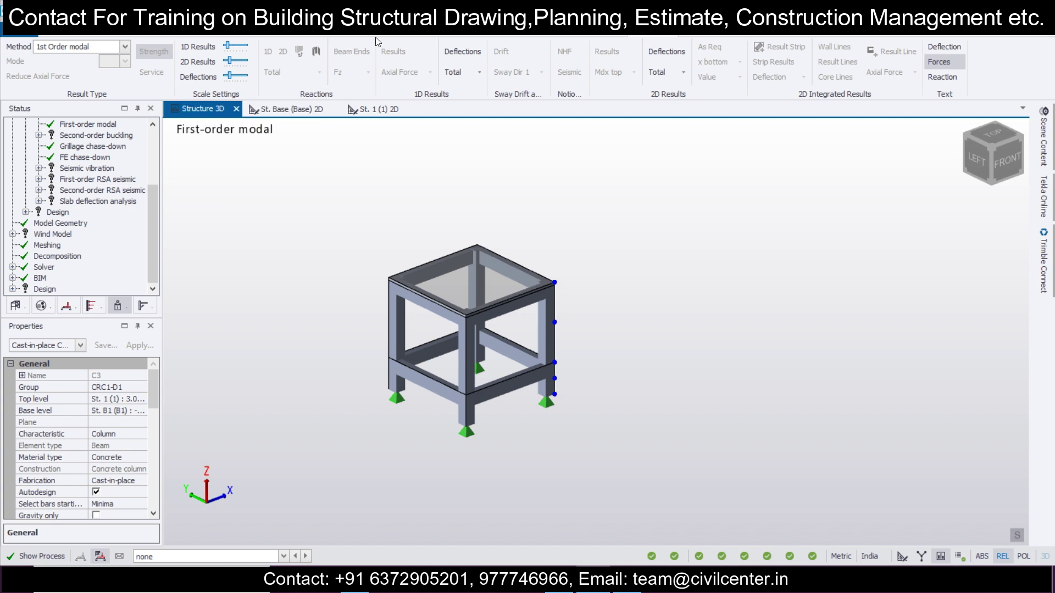
left_click(316, 34)
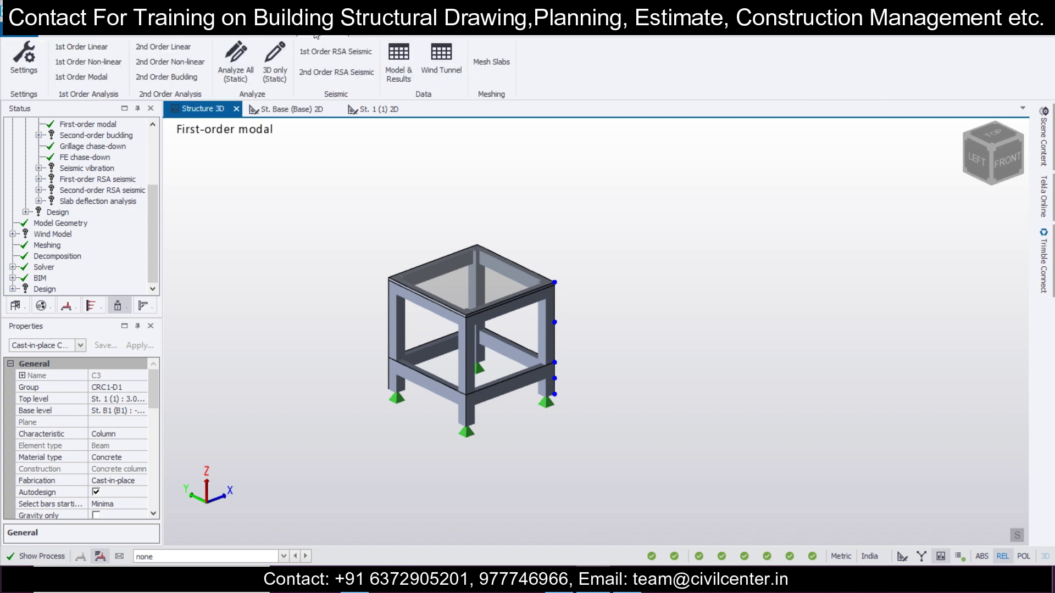
left_click(388, 69)
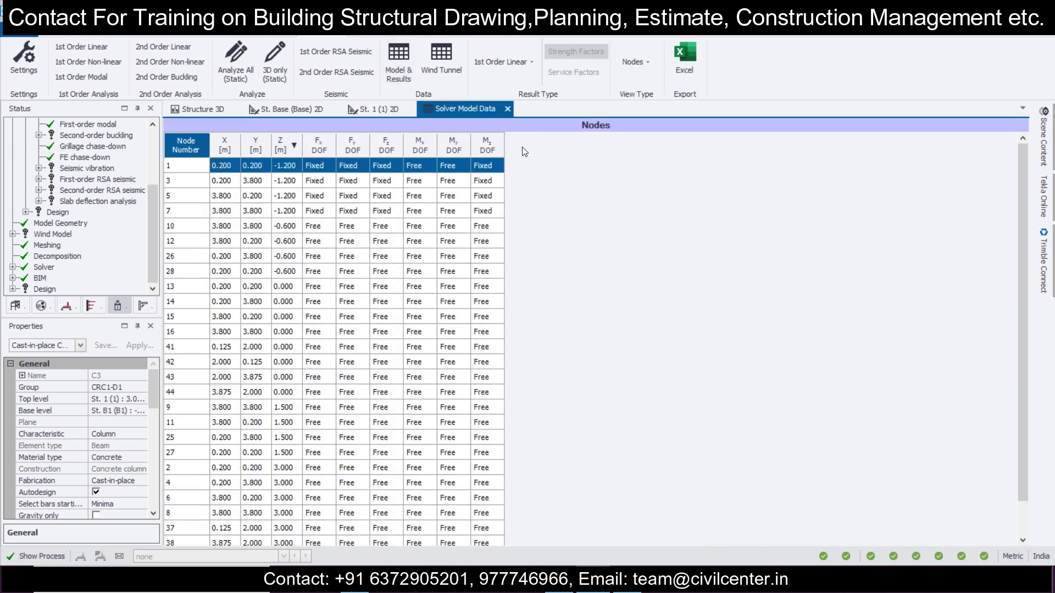
left_click(527, 64)
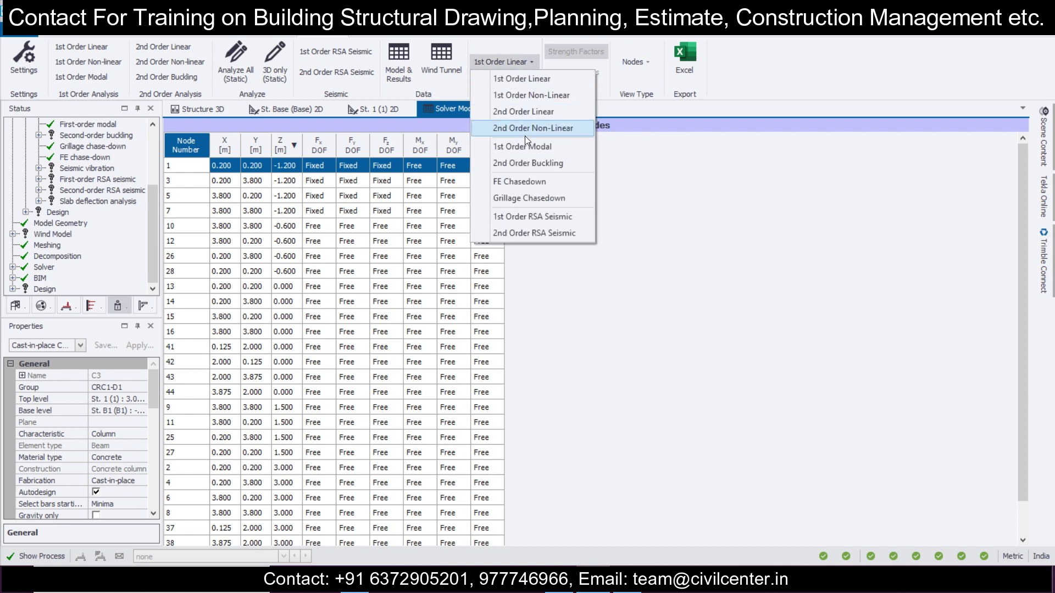
left_click(525, 148)
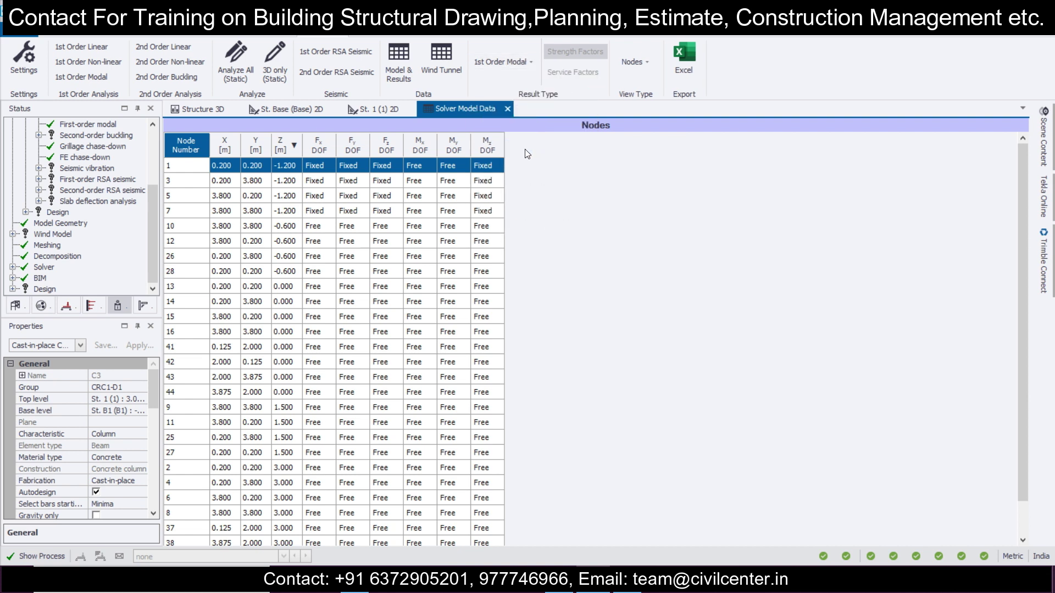
left_click(636, 63)
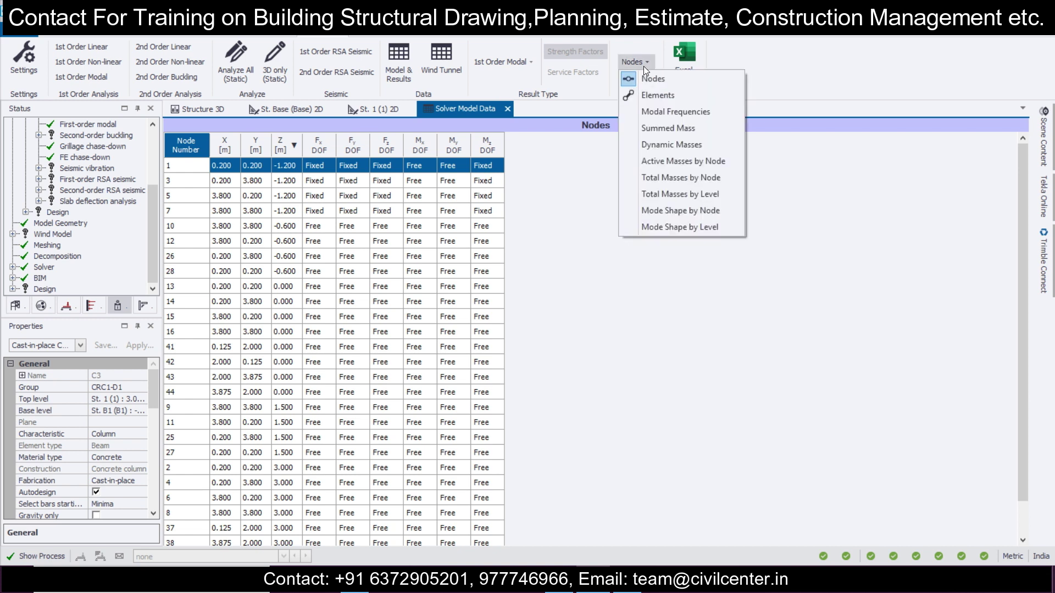
left_click(656, 113)
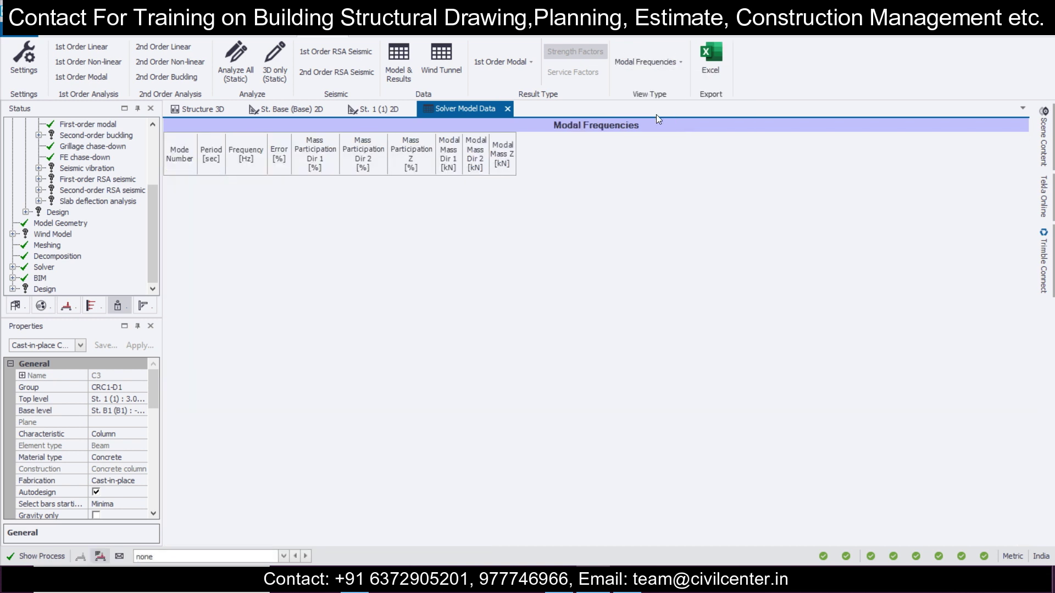
Switch the mass case to 3 Effective Seismic Weight and review frequencies of modes 2 to 10.
left_click(167, 556)
left_click(200, 534)
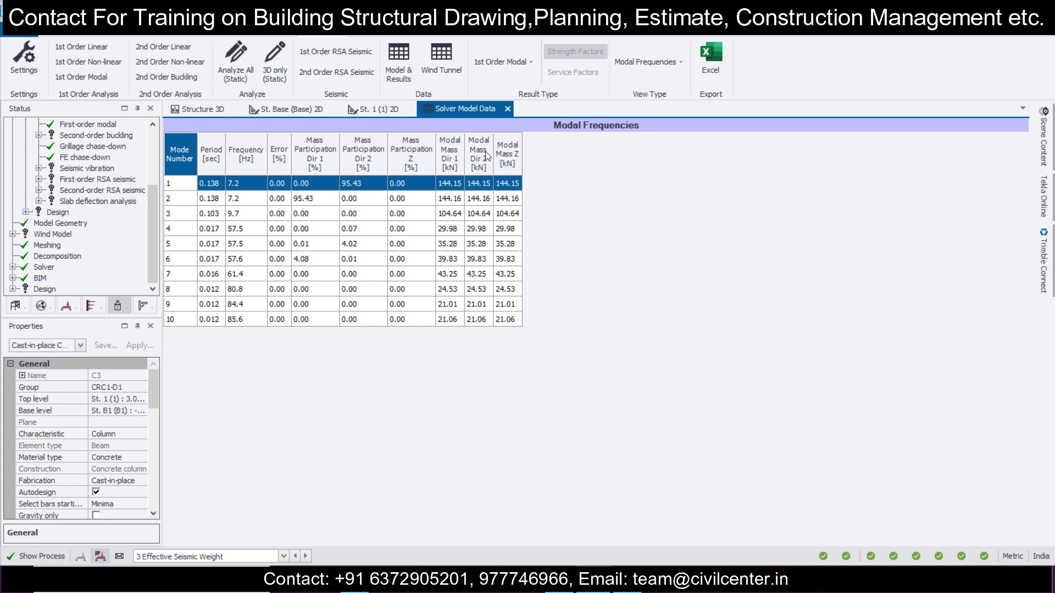
left_click(233, 203)
left_click(252, 242)
left_click(249, 262)
left_click(243, 292)
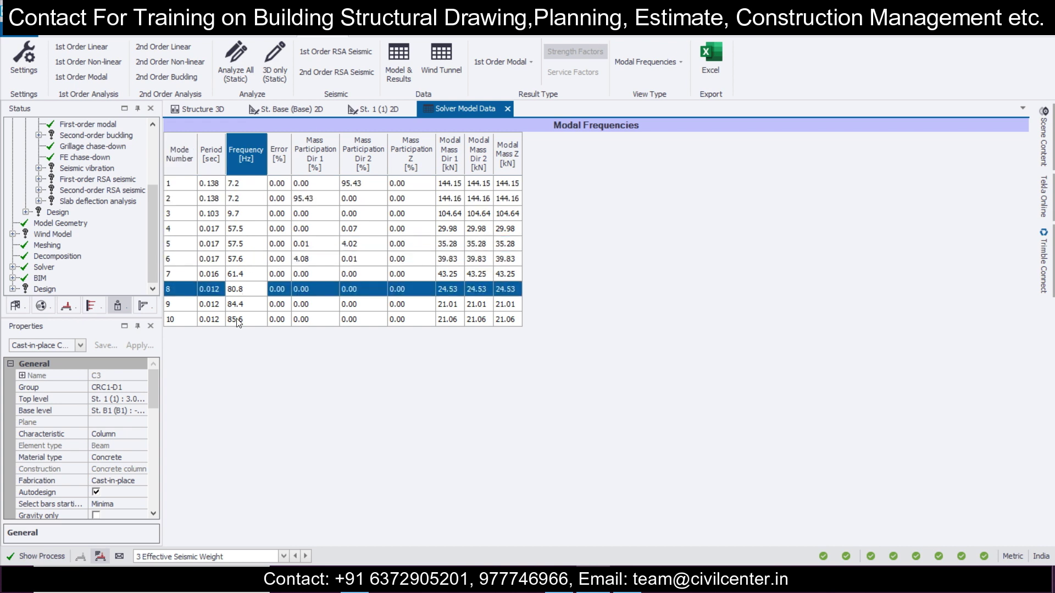
left_click(238, 322)
Review the modal masses and mass participation of the modes, then export the table to Excel.
left_click(485, 202)
left_click(454, 216)
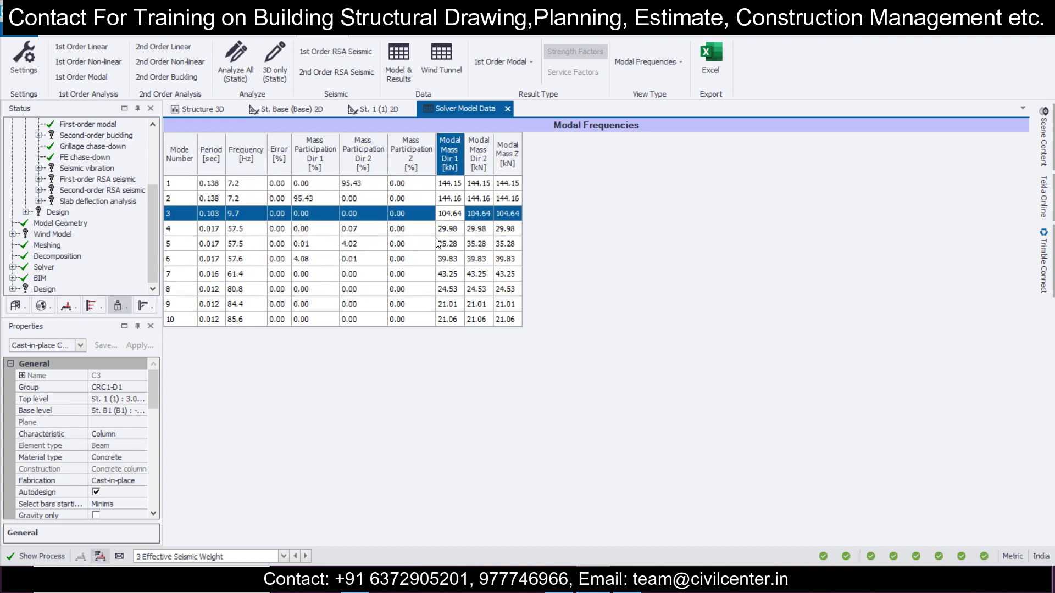
left_click(437, 243)
left_click(423, 259)
left_click(416, 274)
left_click(408, 289)
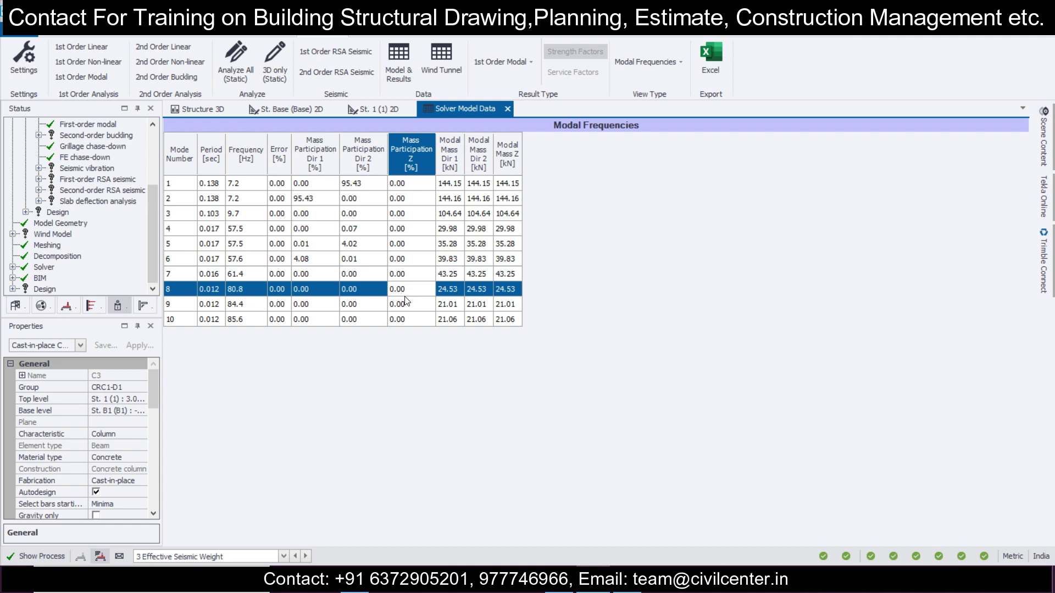
left_click(405, 304)
left_click(700, 70)
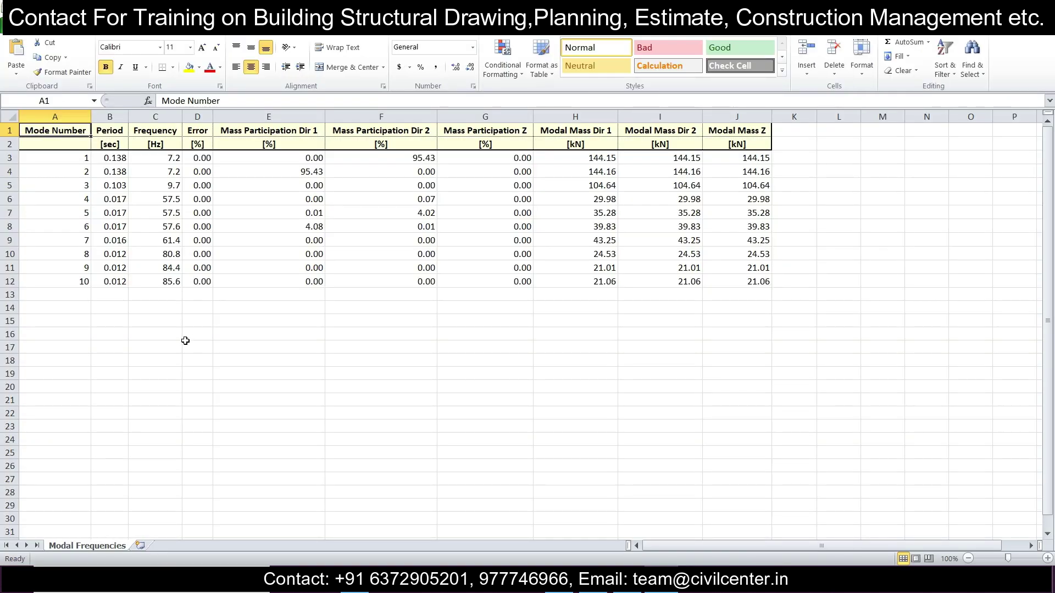
Check full-precision period, frequency, mass participation and modal mass values for modes 1, 2, 3 and 6.
left_click(195, 347)
left_click(205, 225)
left_click(149, 190)
left_click(52, 158)
left_click(95, 155)
left_click(157, 156)
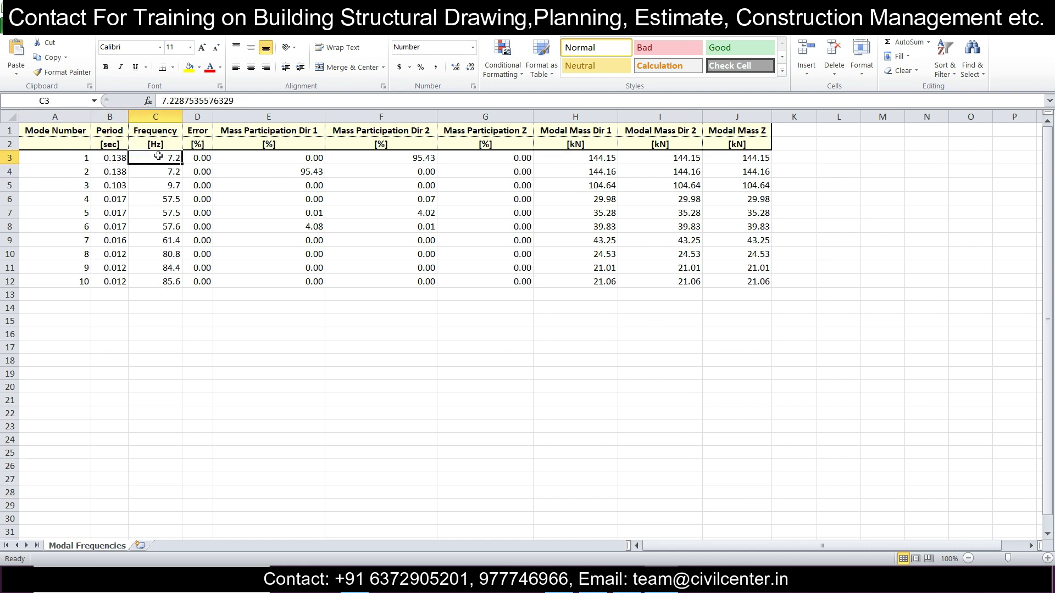
left_click(203, 157)
left_click(384, 170)
left_click(648, 172)
left_click(560, 162)
left_click(715, 157)
left_click(697, 171)
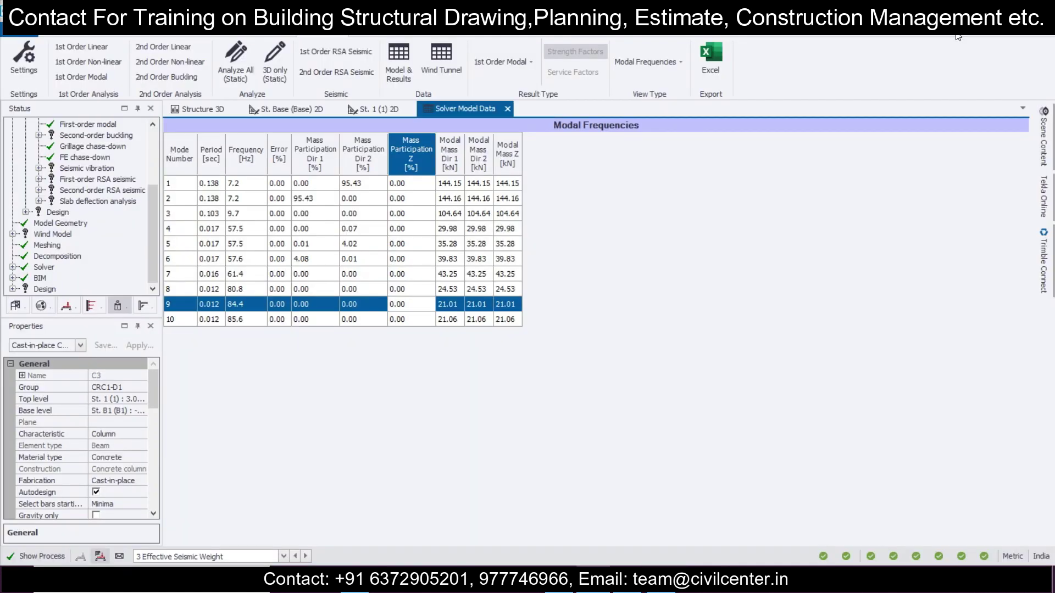
Return to Structure 3D, deselect column C3, reorient the frame and rerun the 1st Order Modal analysis.
left_click(192, 108)
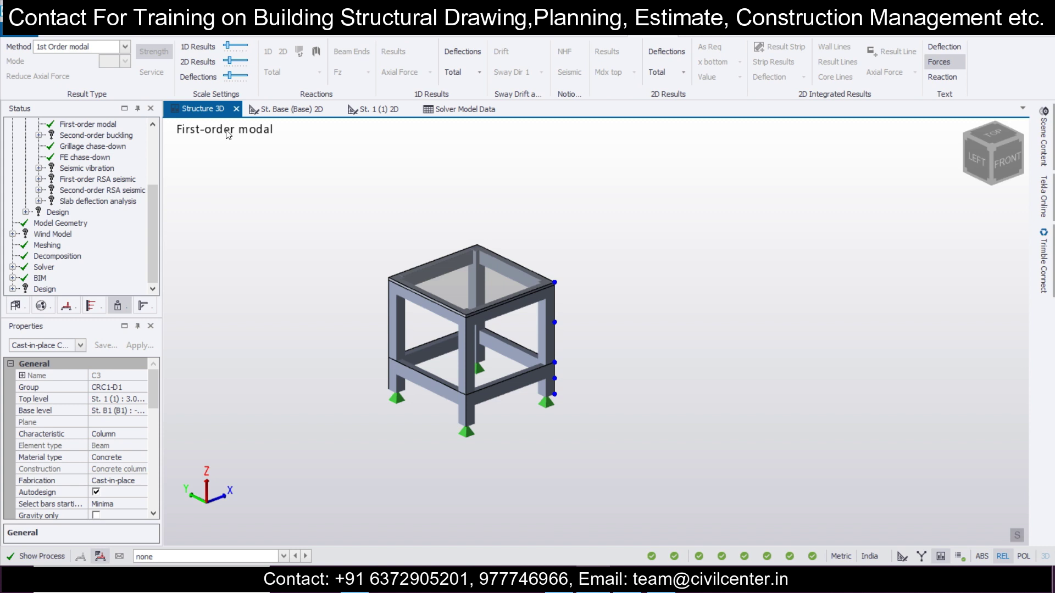
scroll(405, 388, "up", 3)
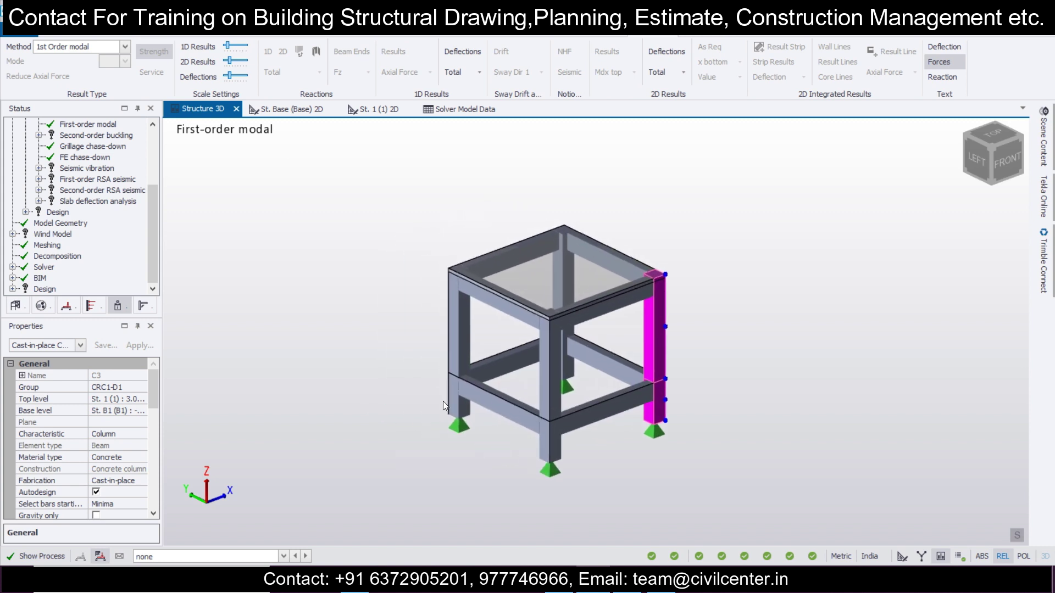
key("Escape")
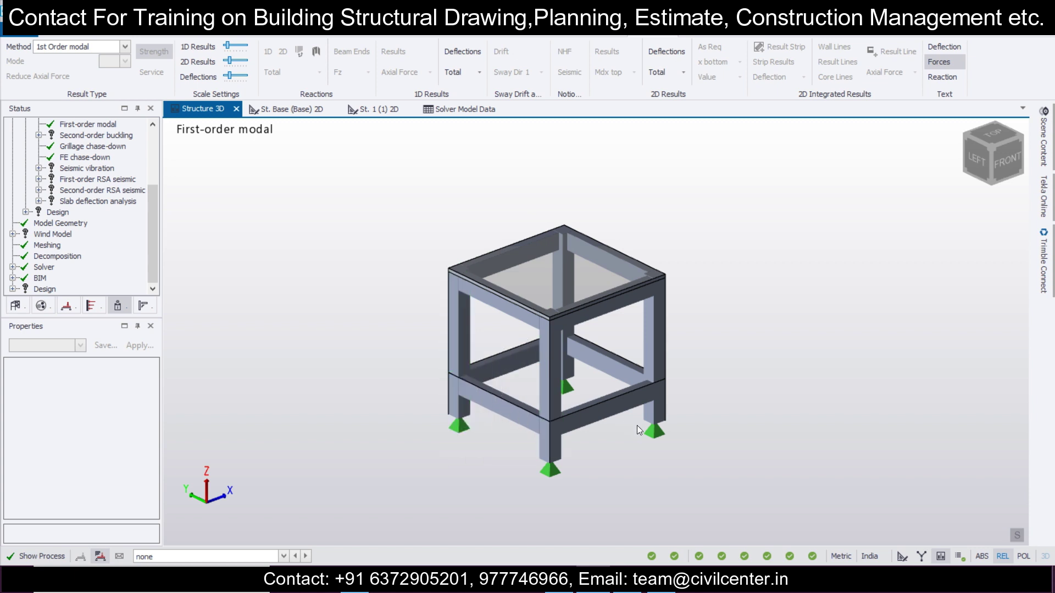
scroll(660, 436, "up", 3)
middle_click_drag(645, 445, 594, 440)
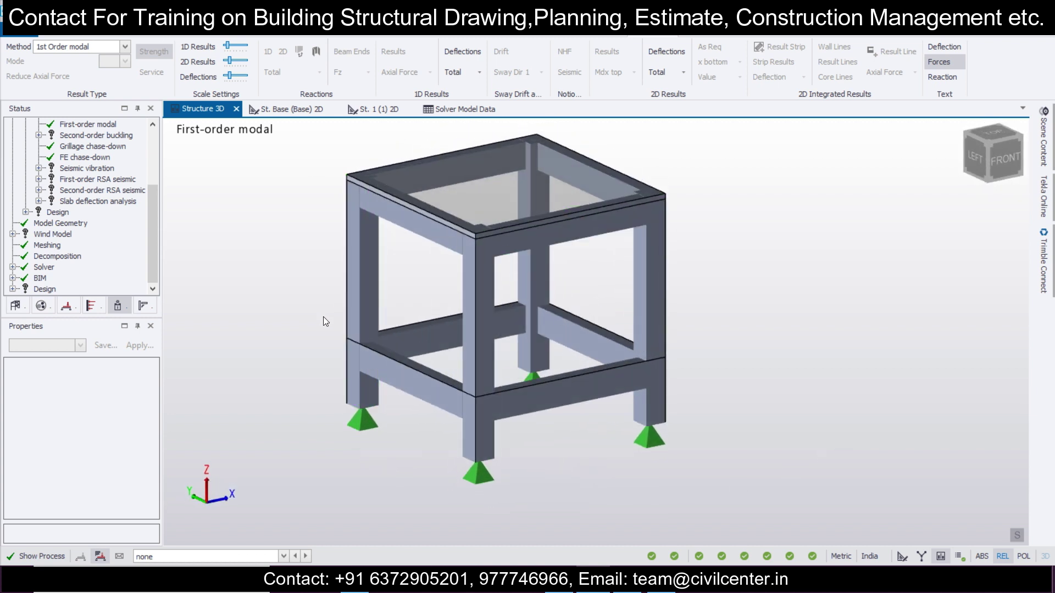
scroll(323, 316, "down", 2)
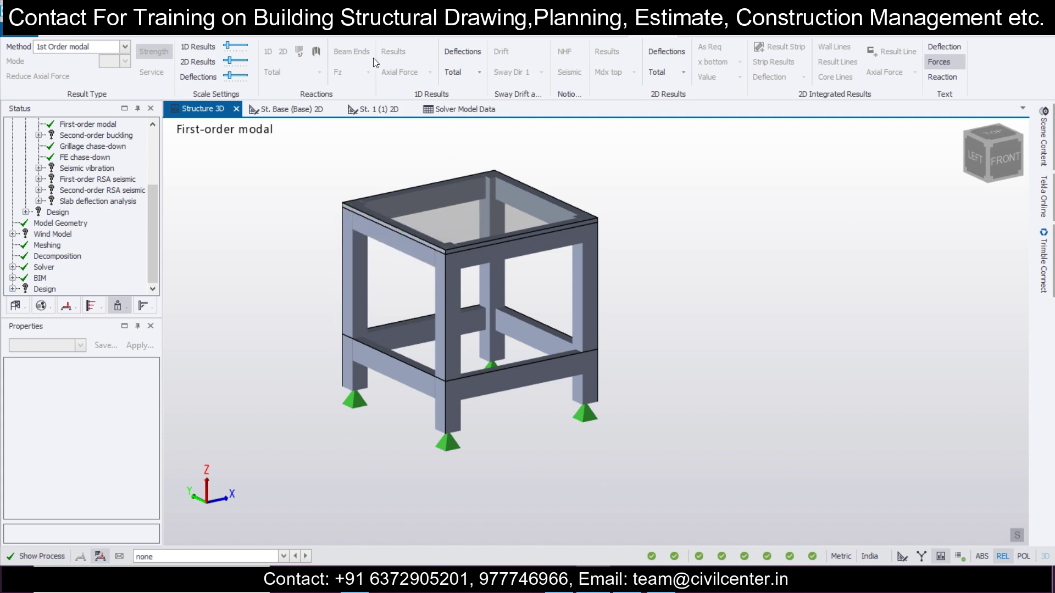
left_click(331, 35)
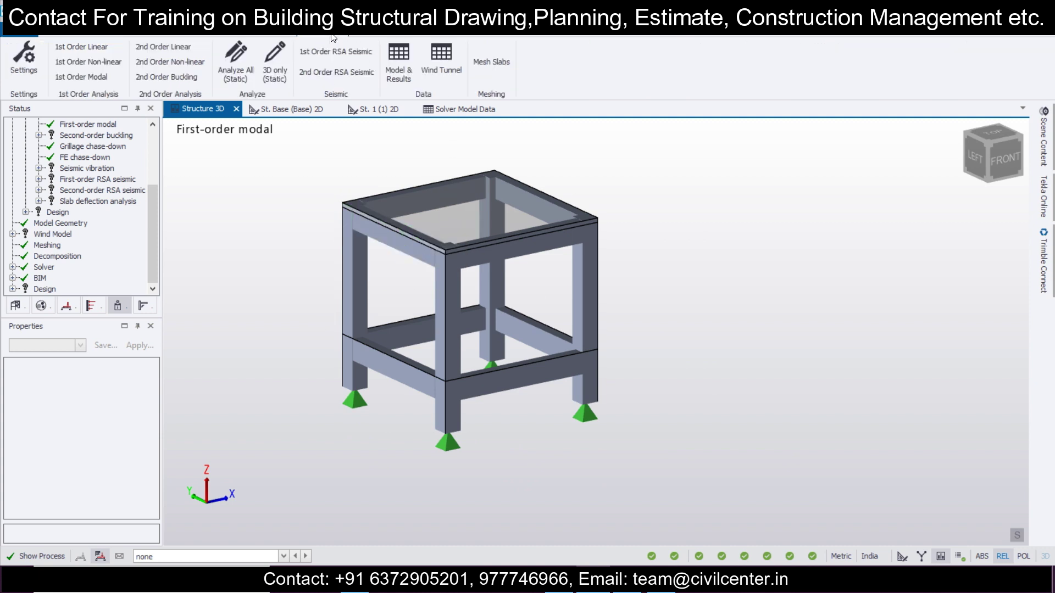
left_click(105, 81)
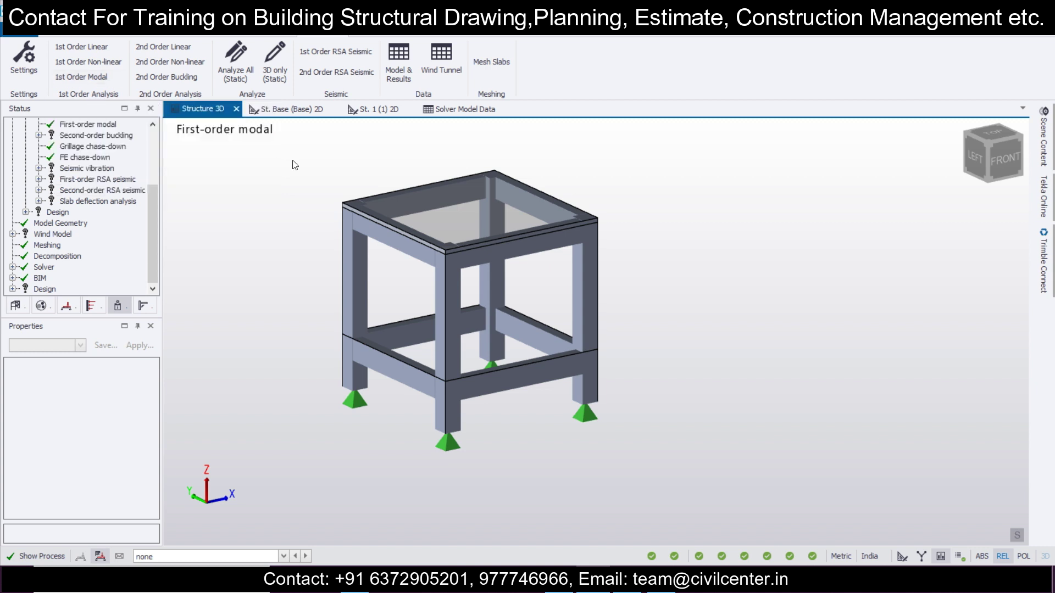